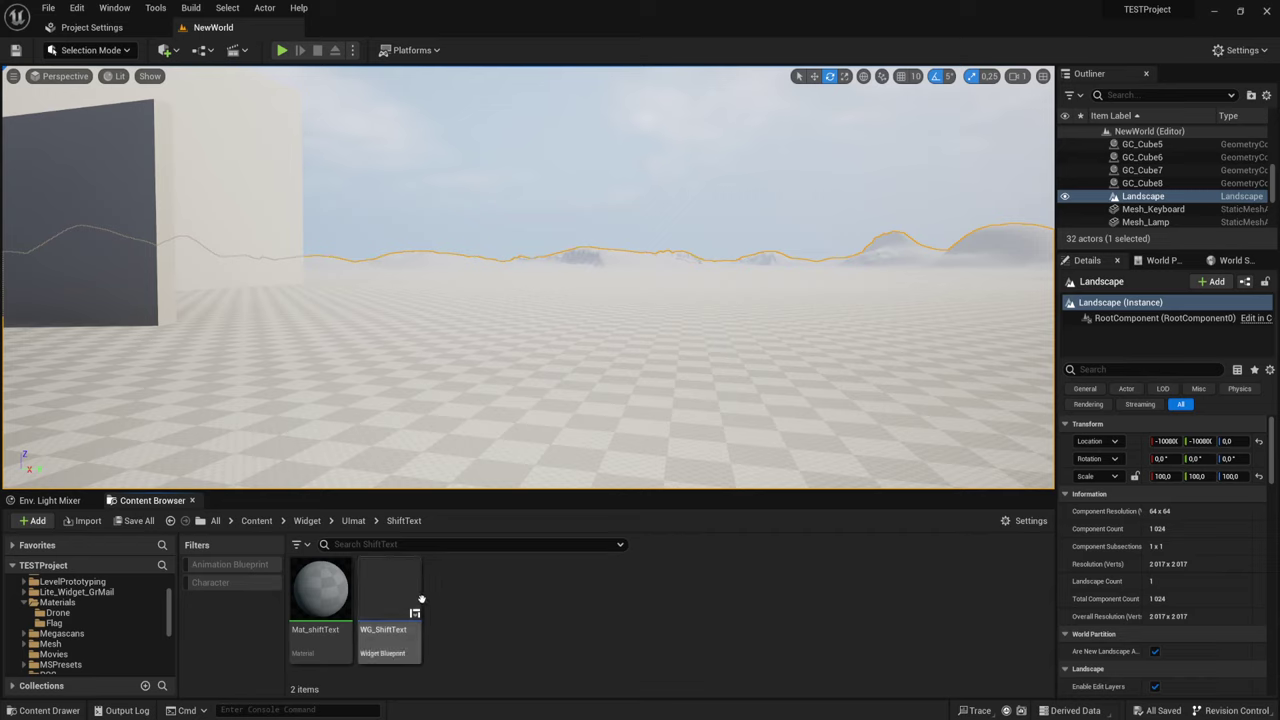
Step: Open the WG_ShiftText widget blueprint in the widget designer
mouse_move(414, 598)
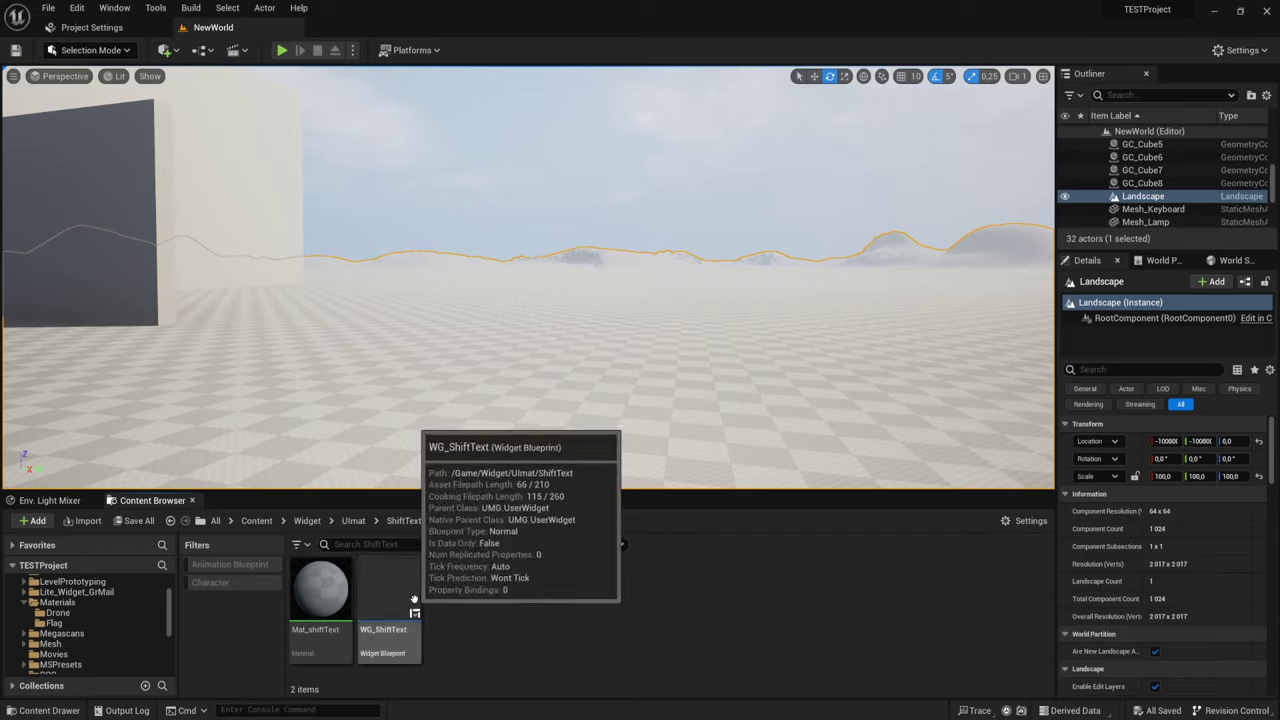
mouse_move(323, 578)
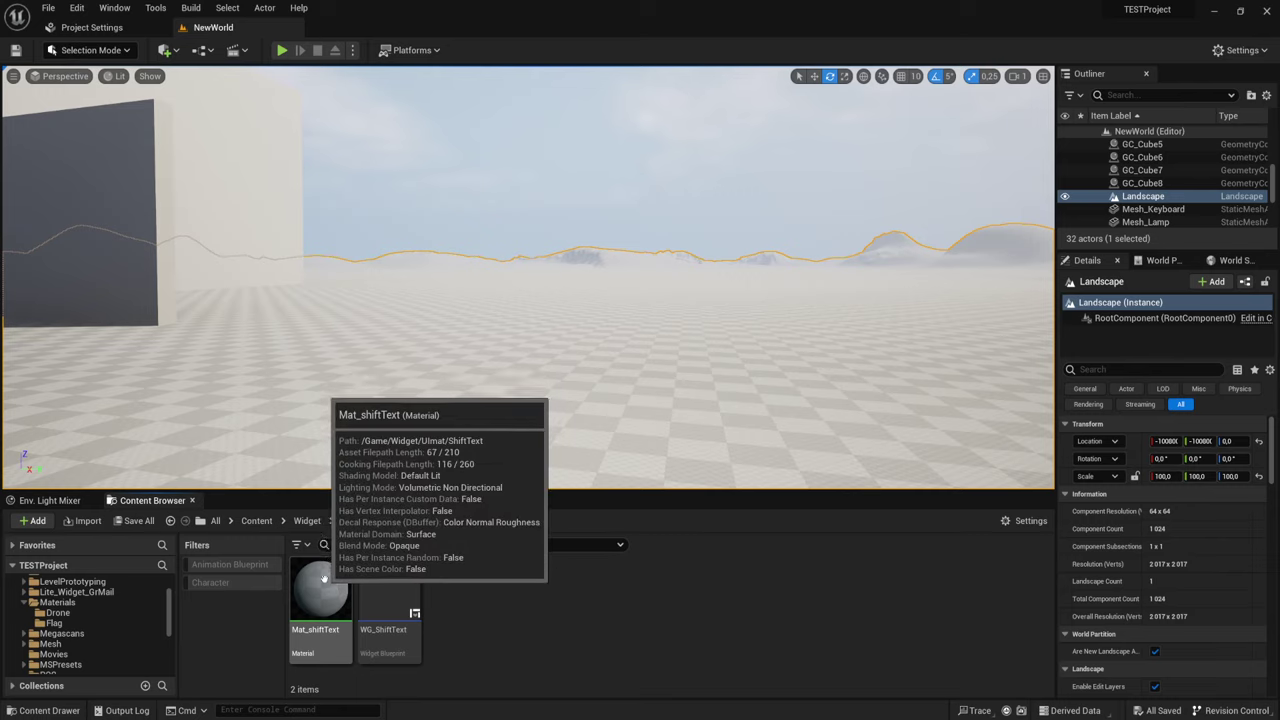
mouse_move(372, 580)
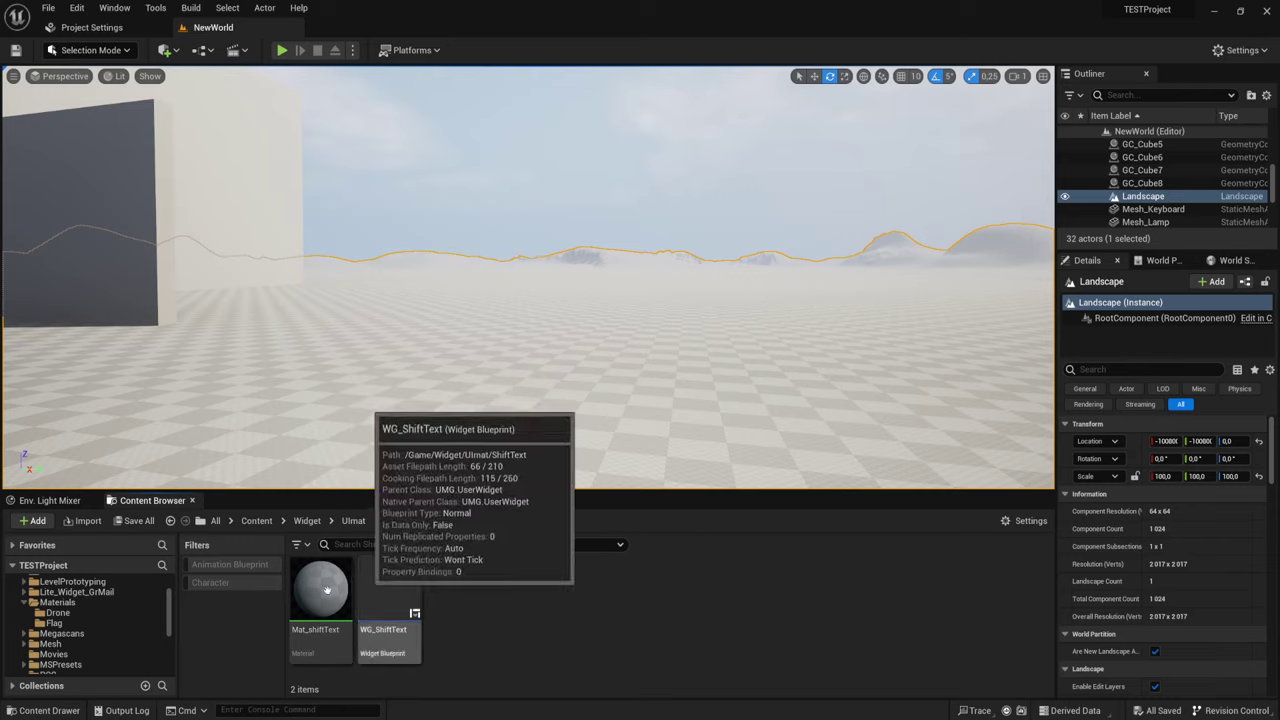
double_click(402, 598)
Step: Add a Canvas Panel from the Palette as the widget's root
scroll(60, 300, down, 2)
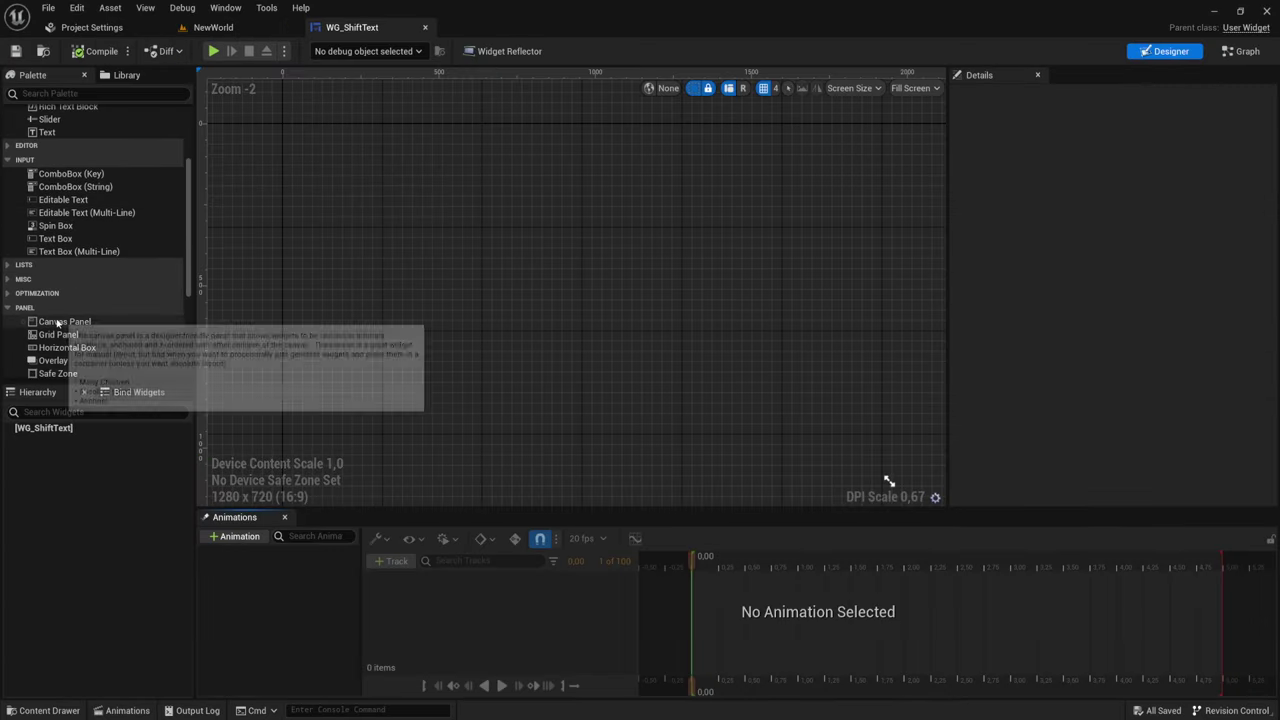
drag(58, 322, 370, 300)
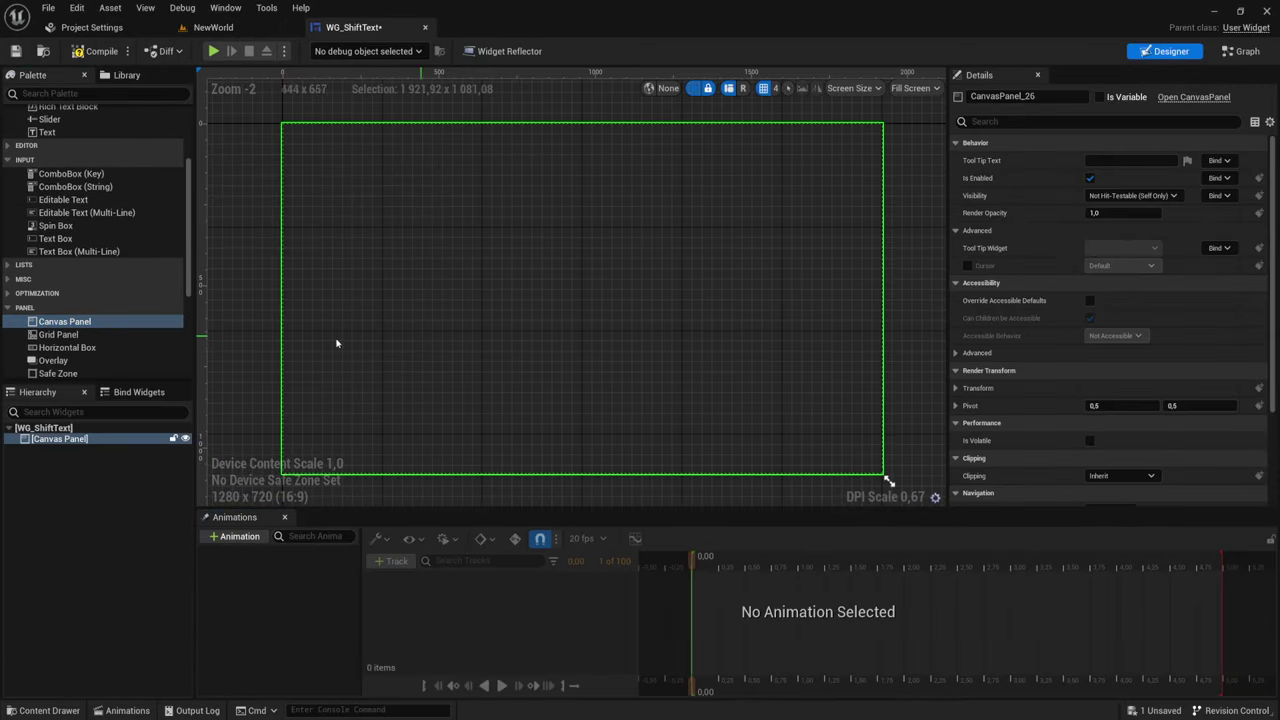
scroll(97, 340, up, 5)
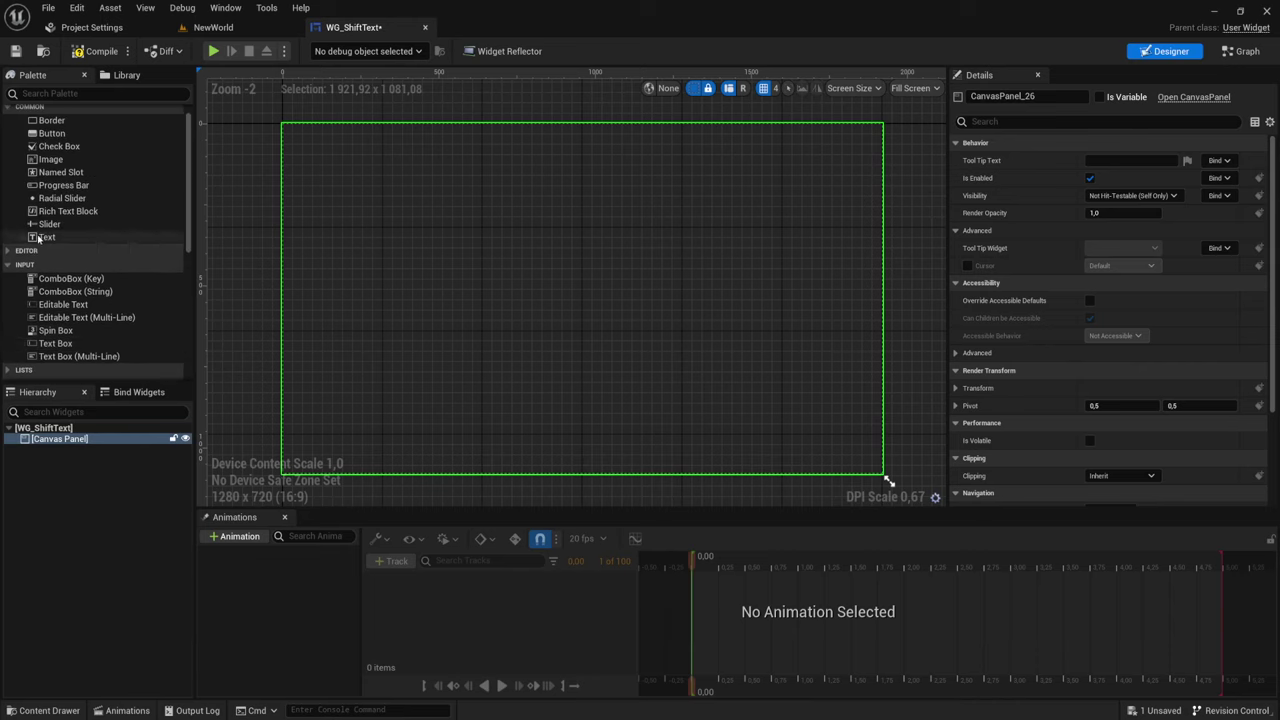
Step: Place a Text Block on the canvas, anchor it to the centre and enlarge it into a wide box
drag(40, 237, 425, 234)
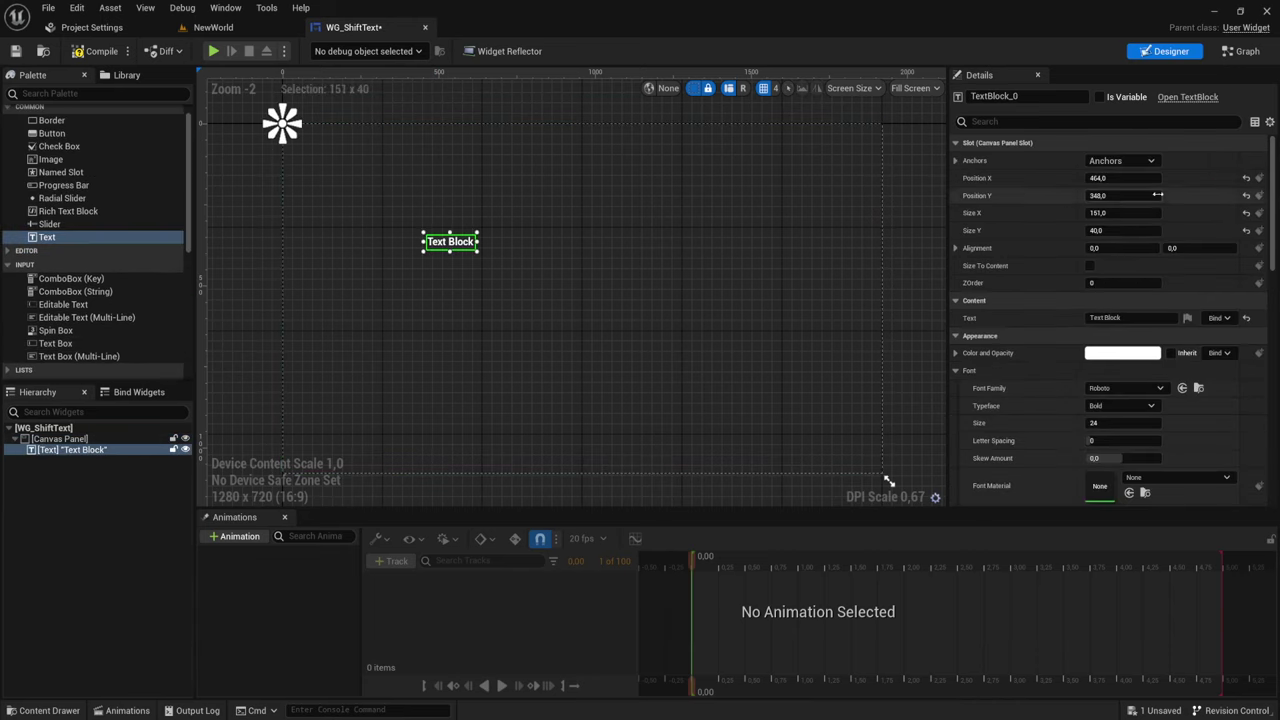
click(1120, 160)
click(1149, 237)
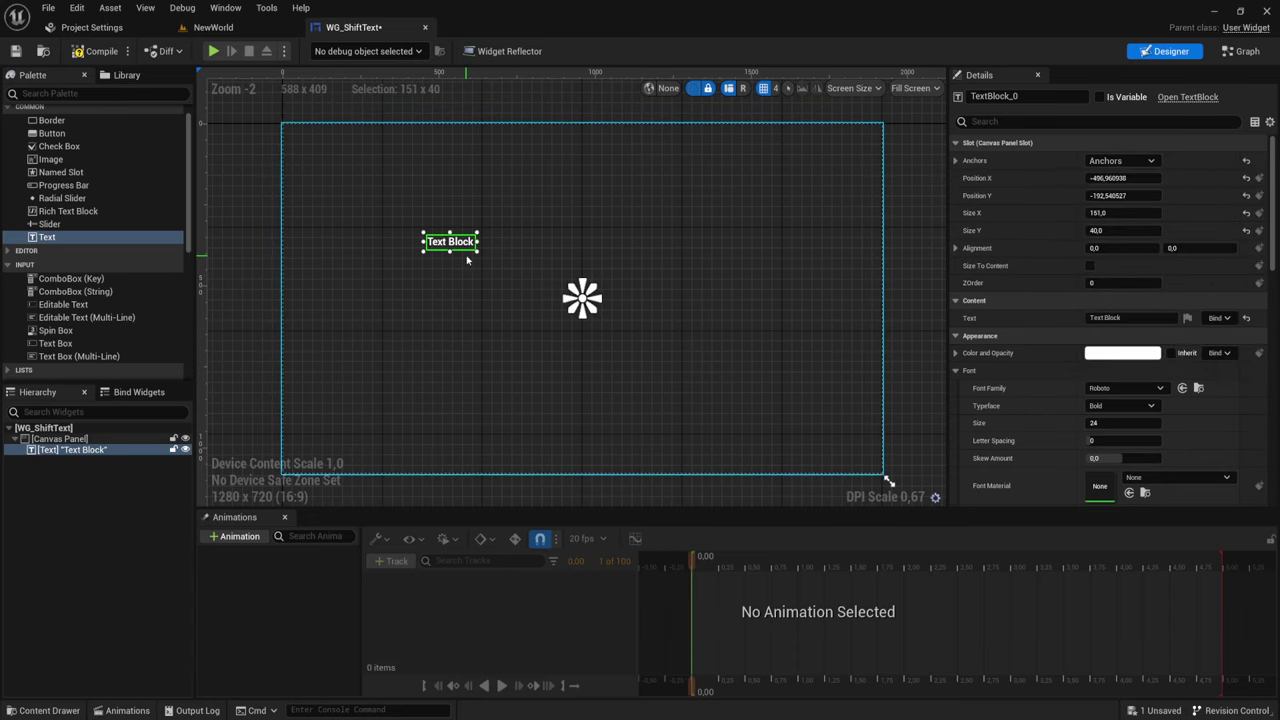
drag(478, 251, 785, 368)
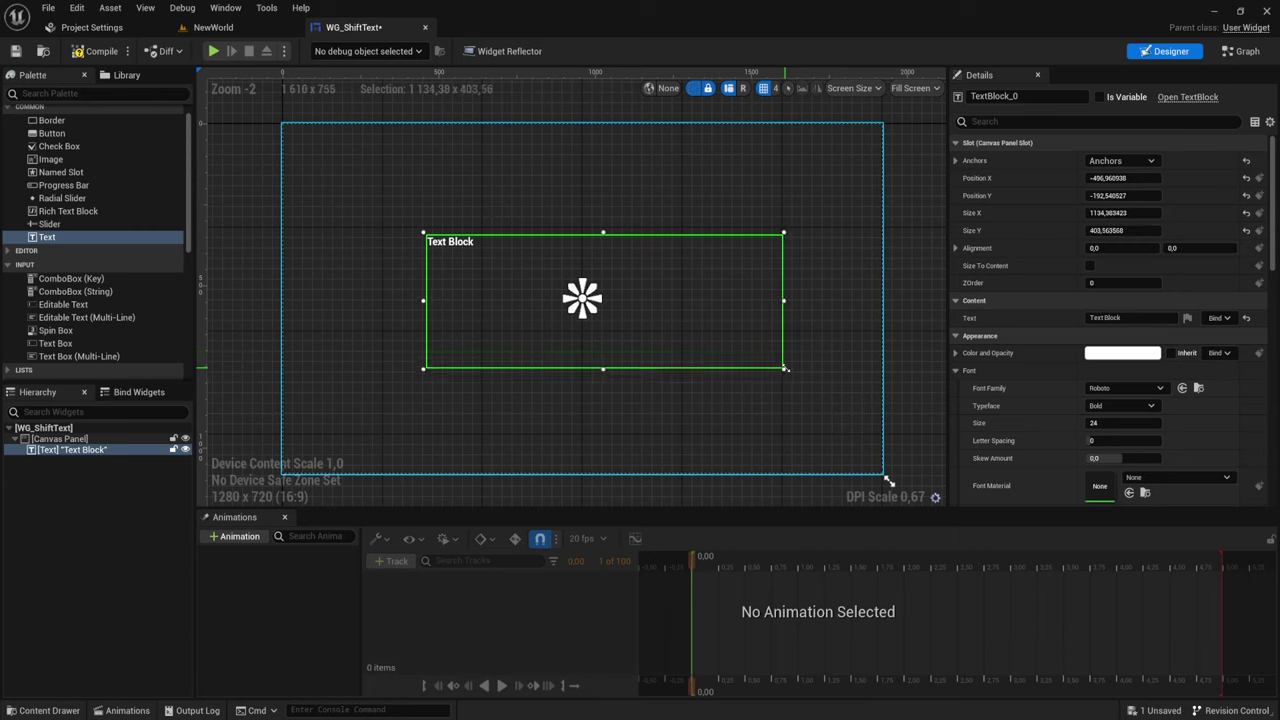
click(789, 318)
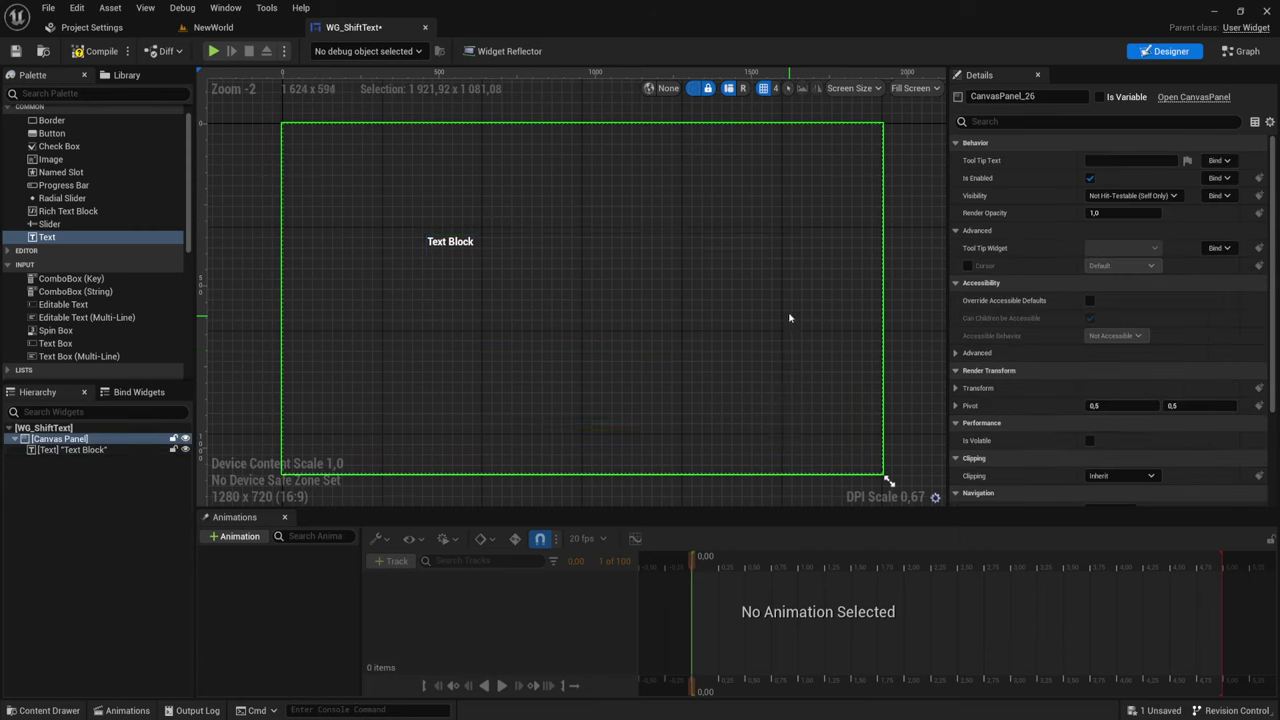
click(761, 286)
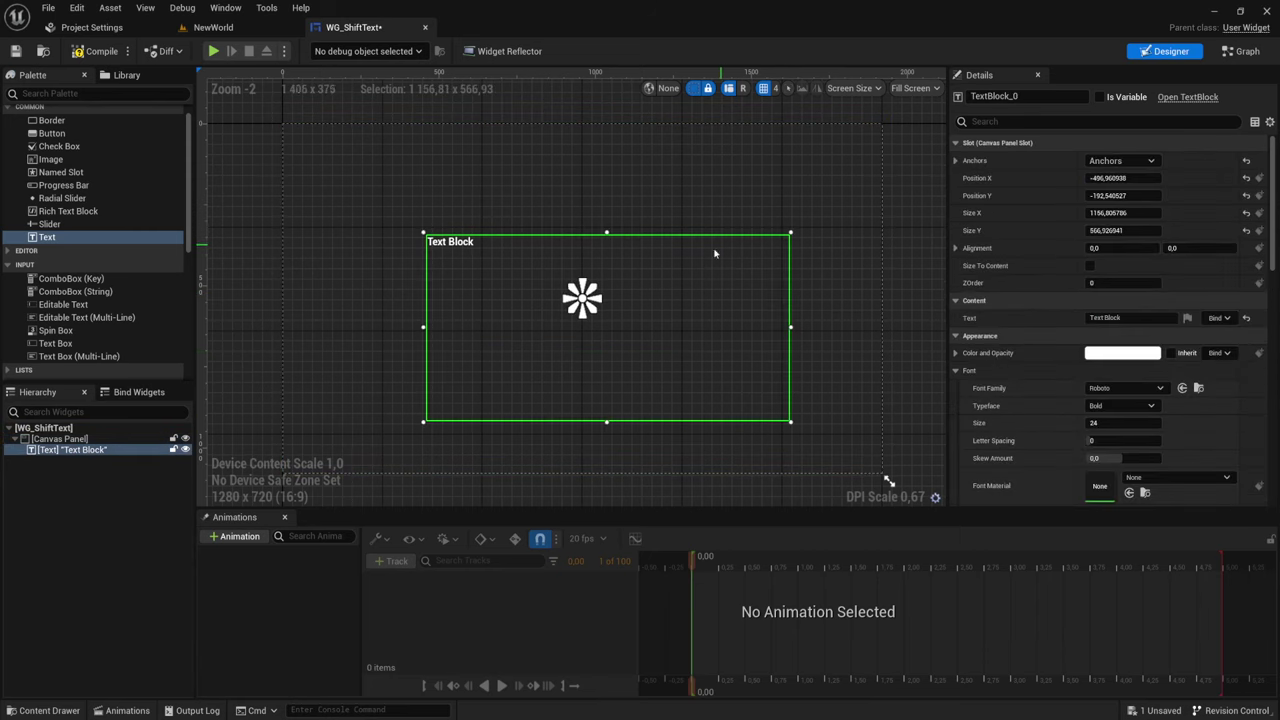
drag(667, 306, 652, 284)
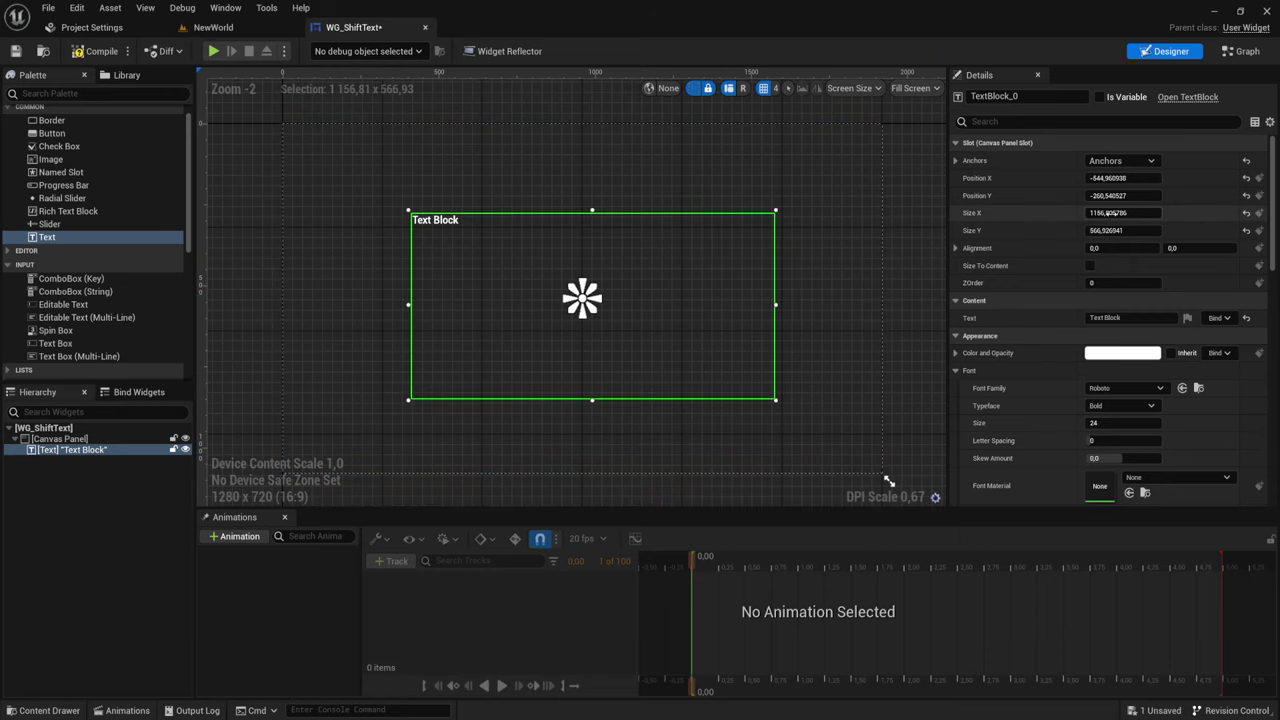
Step: Set the Text Block's alignment to 0,5 / 0,5 and move it to the canvas centre
click(1110, 248)
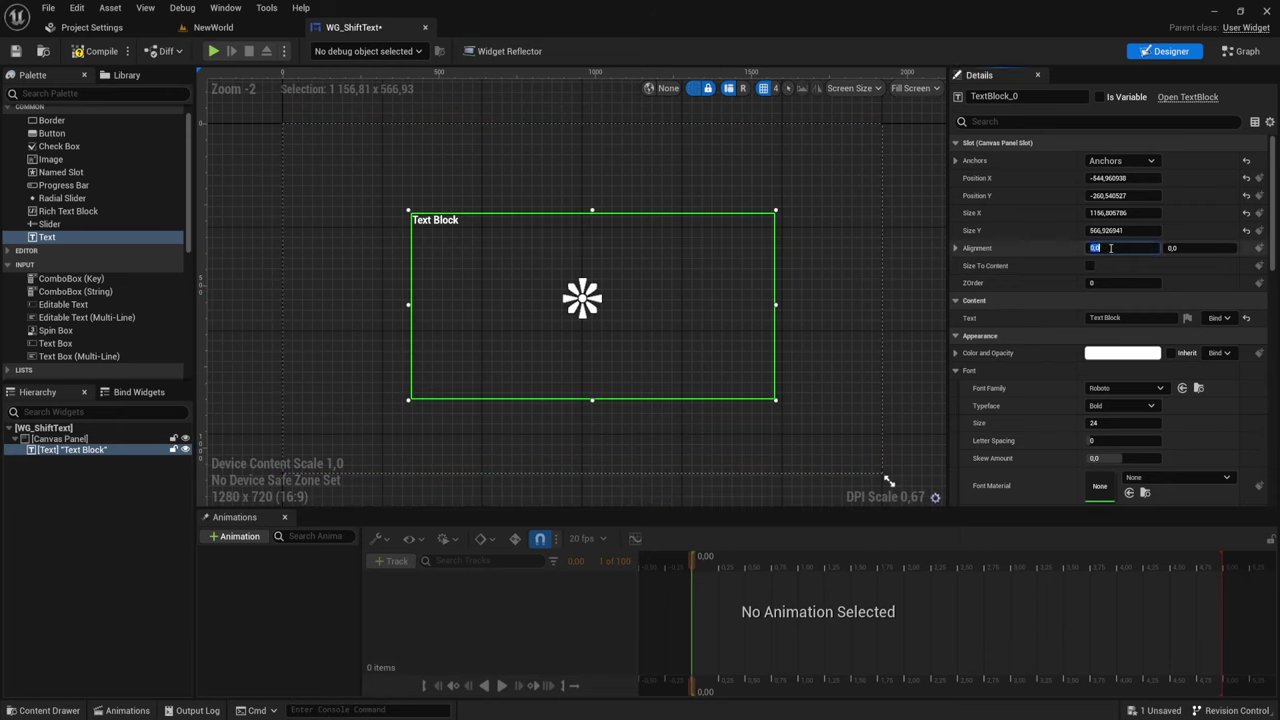
text(0,5)
key(Return)
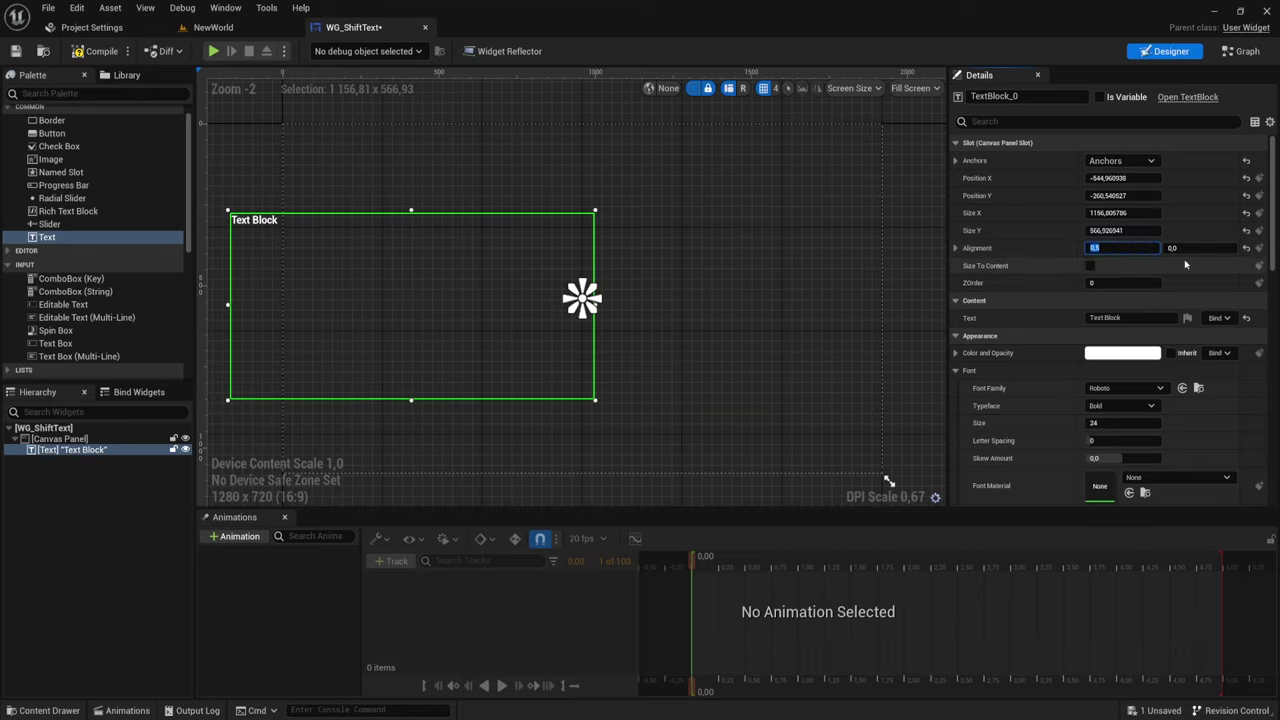
click(1204, 250)
text(0,5)
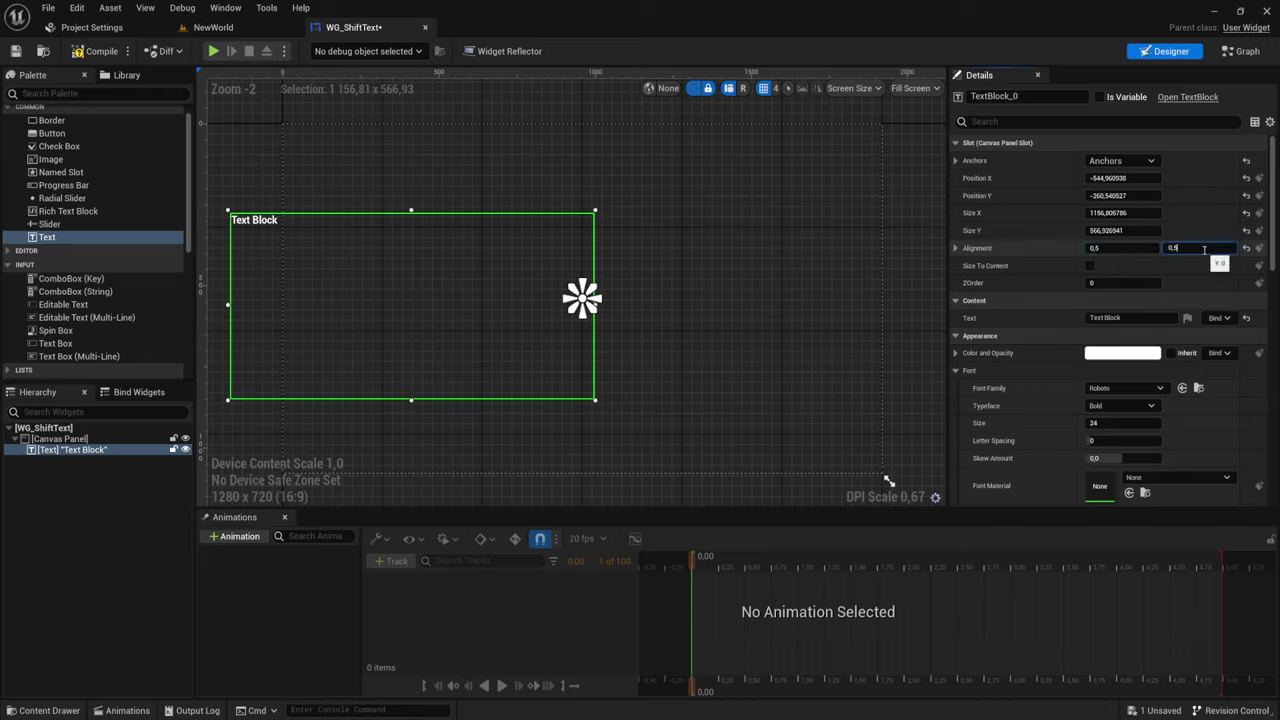
key(Return)
mouse_move(423, 196)
mouse_down()
mouse_move(603, 279)
mouse_move(588, 274)
mouse_up()
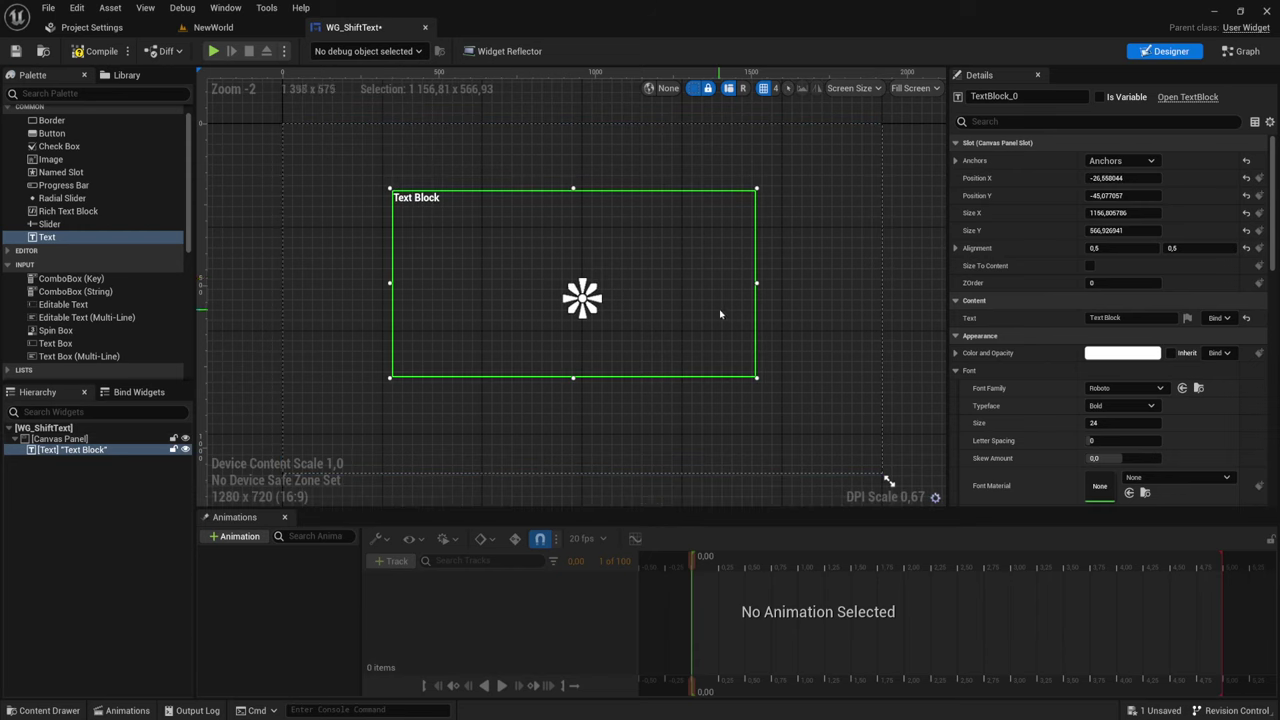
drag(697, 279, 708, 286)
scroll(1084, 358, down, 1)
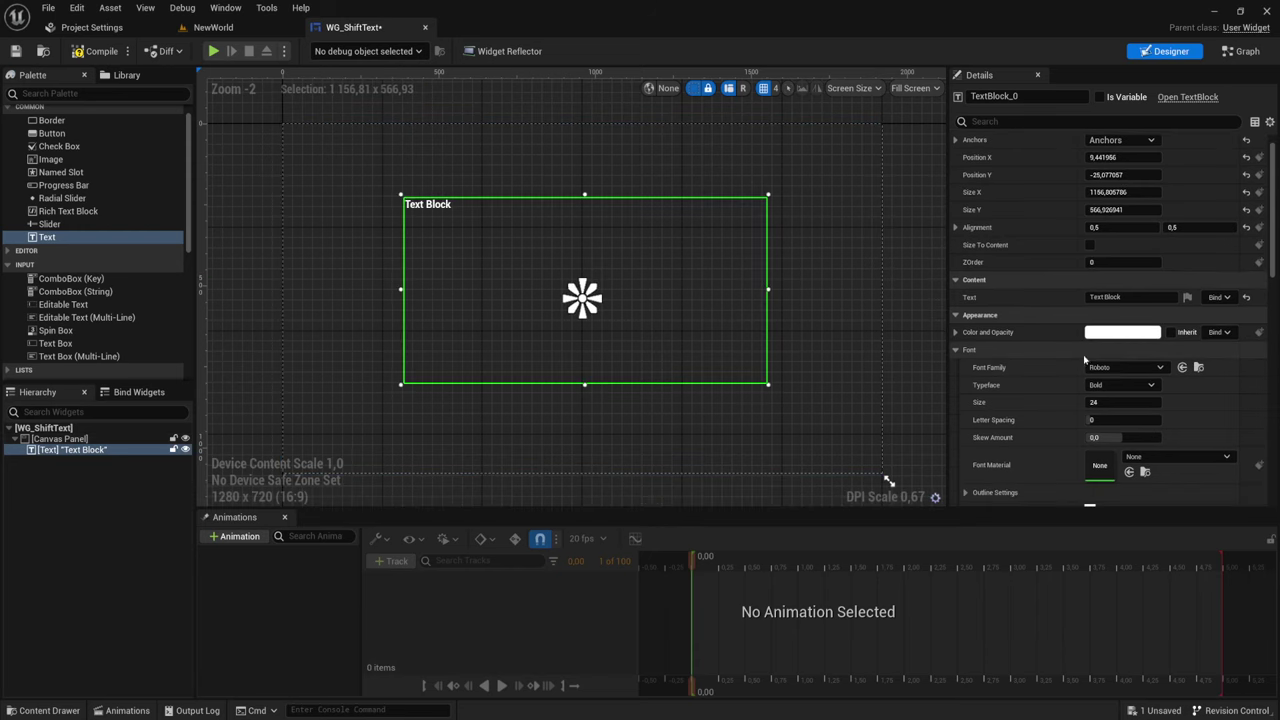
Step: Replace the default 'Text Block' content with 'СДВИГ ТЕКСТА'
click(1110, 297)
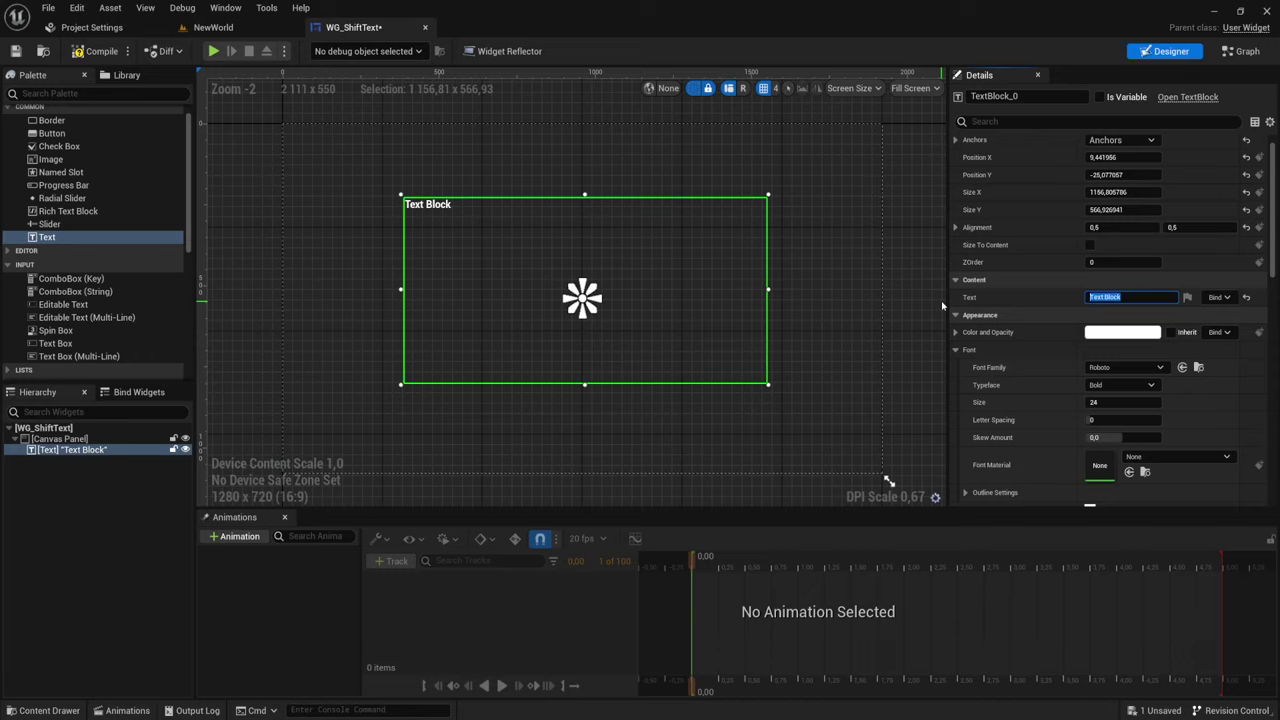
text(C)
key(Return)
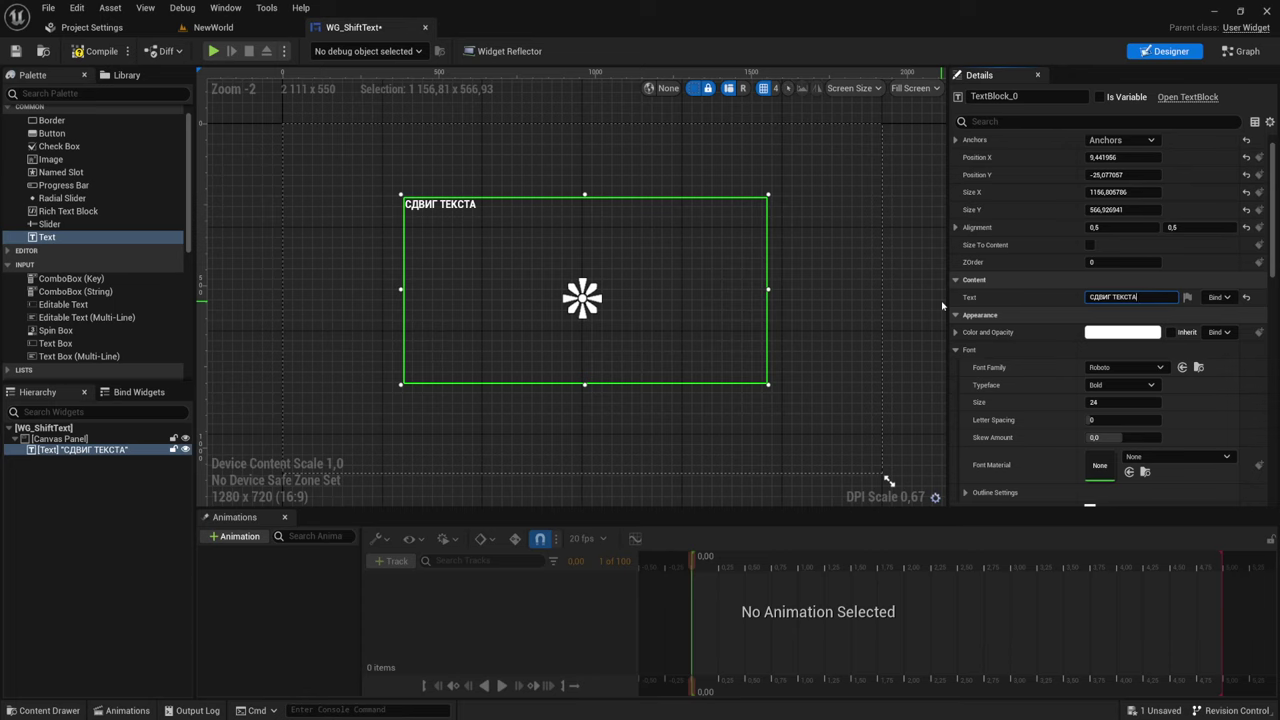
scroll(1108, 357, down, 1)
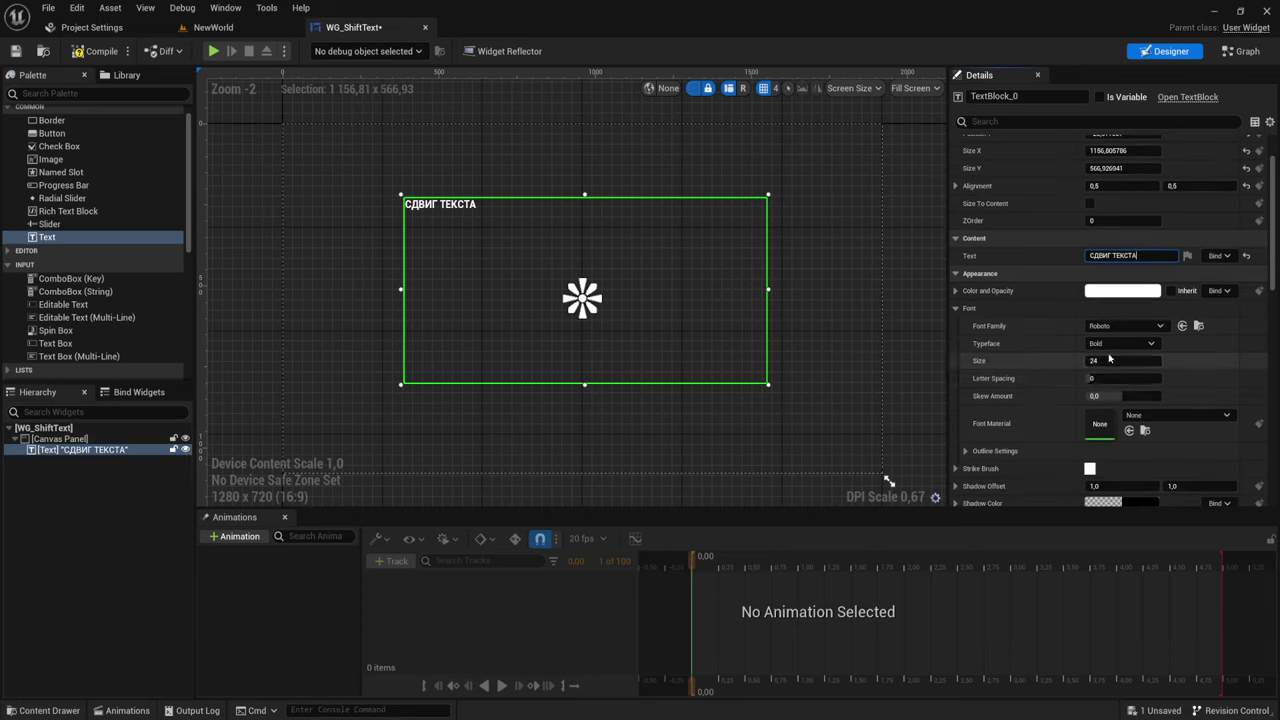
Step: Set the СДВИГ ТЕКСТА text's font size to 290
click(1133, 359)
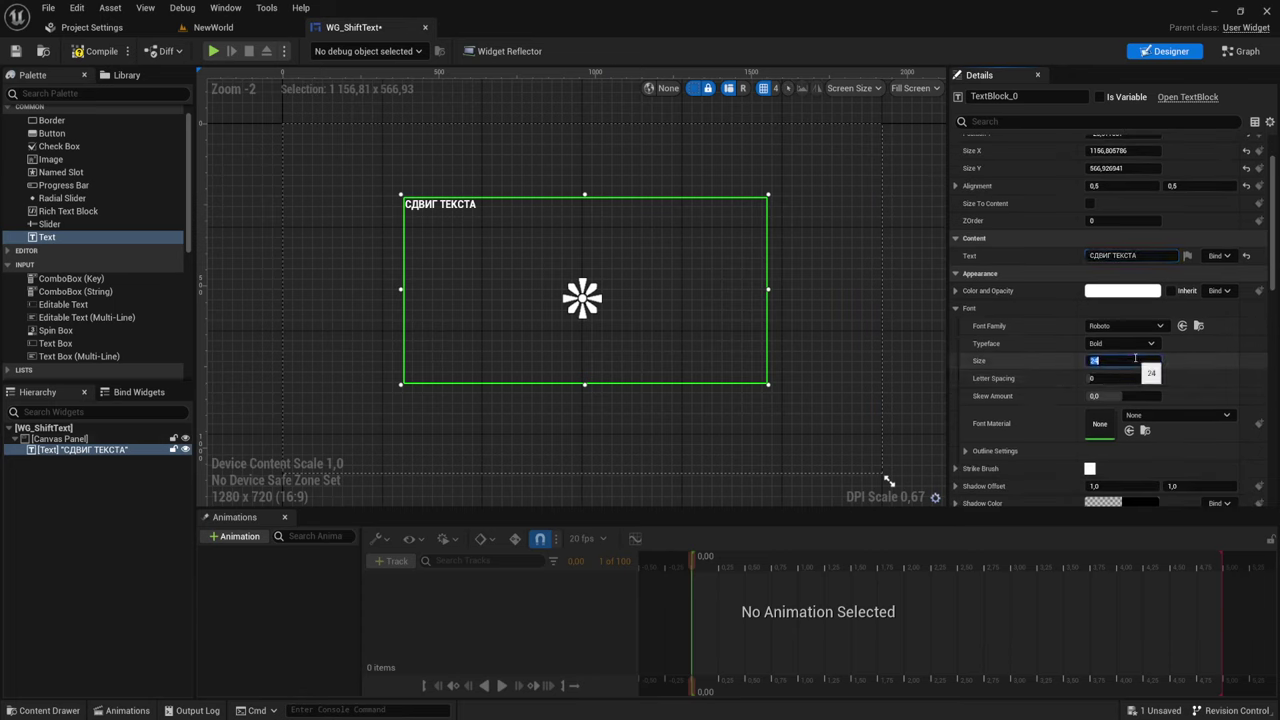
text(250)
key(Return)
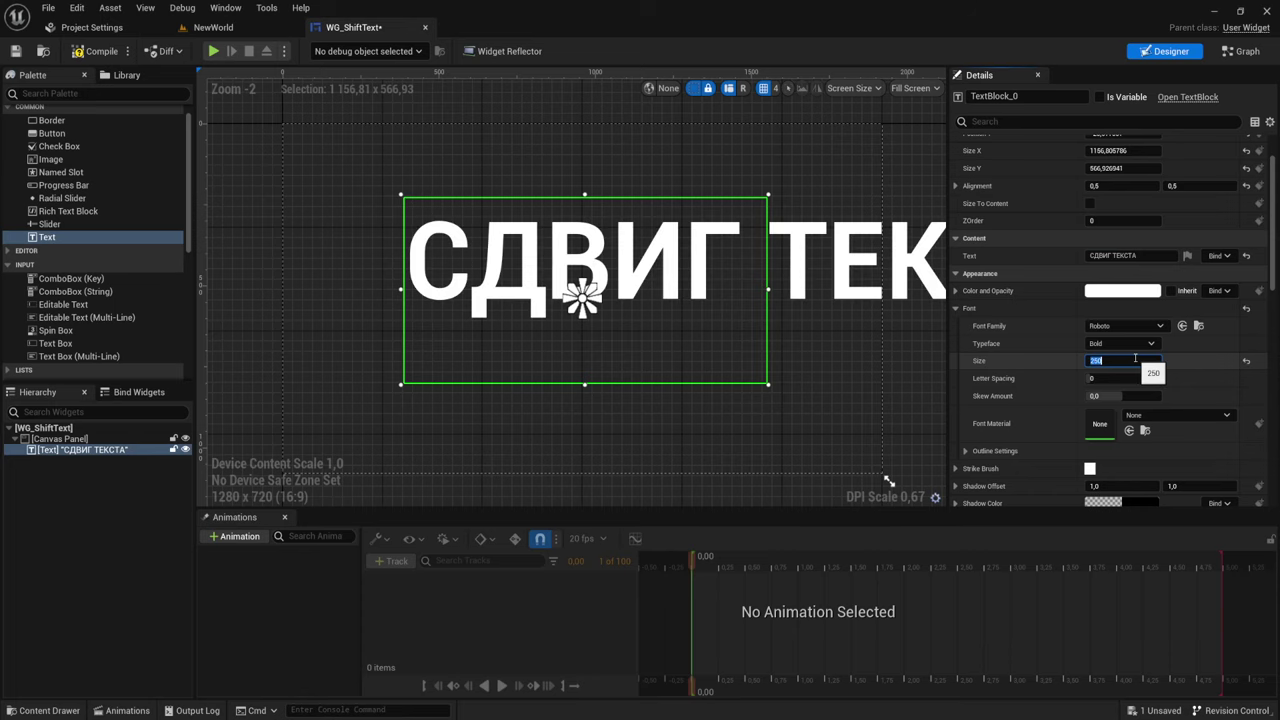
scroll(1130, 410, down, 2)
scroll(1130, 410, down, 2)
scroll(1128, 411, down, 2)
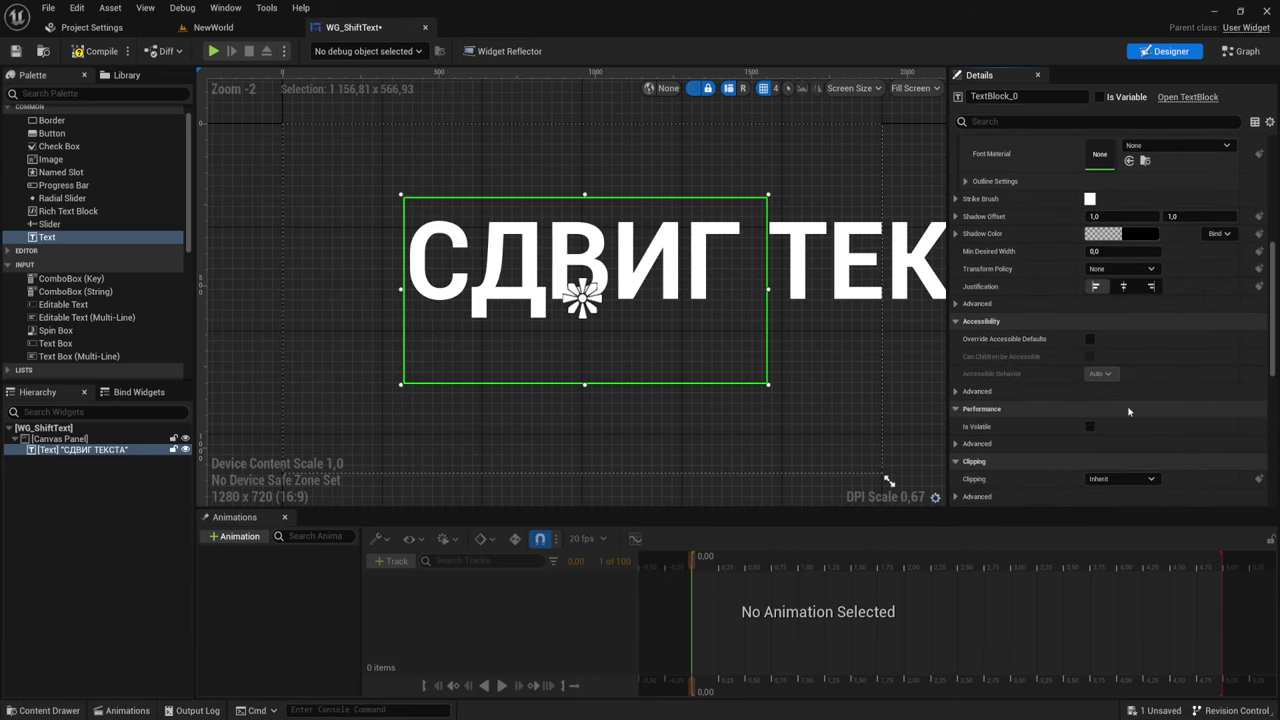
scroll(1128, 411, down, 2)
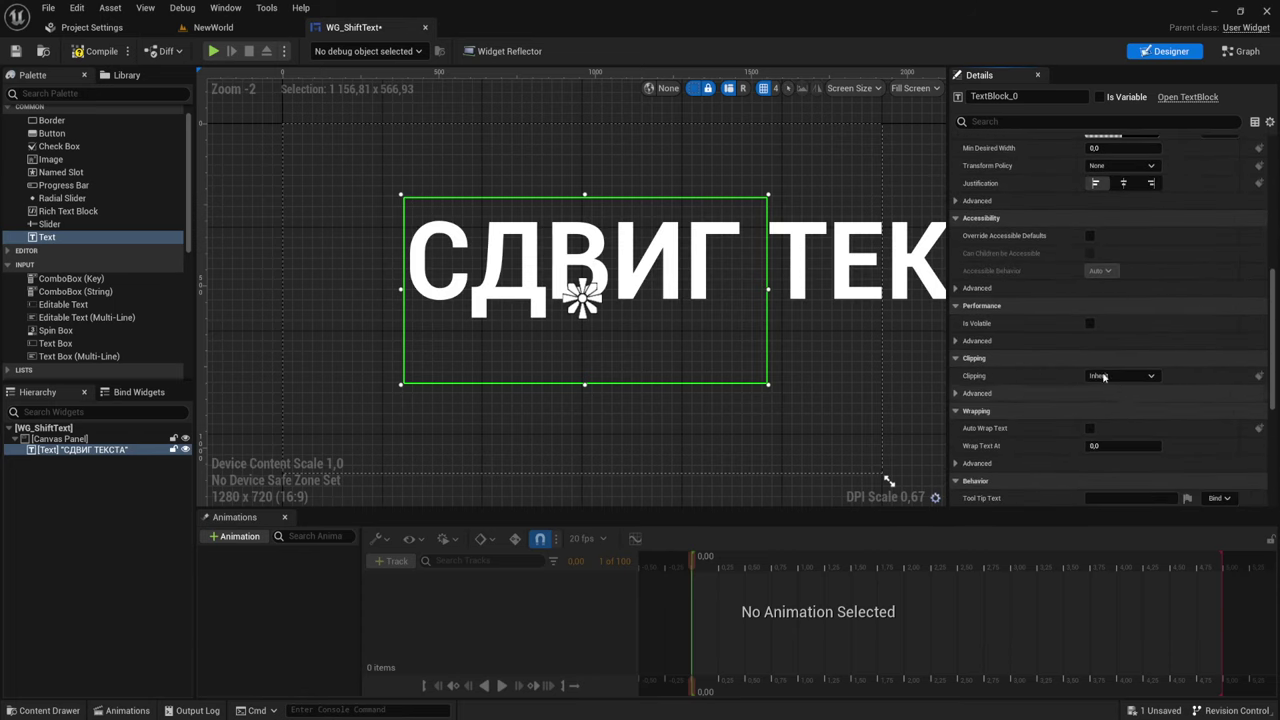
Step: Wrap the text onto two centred lines and resize and reposition the text block to fit
click(1091, 430)
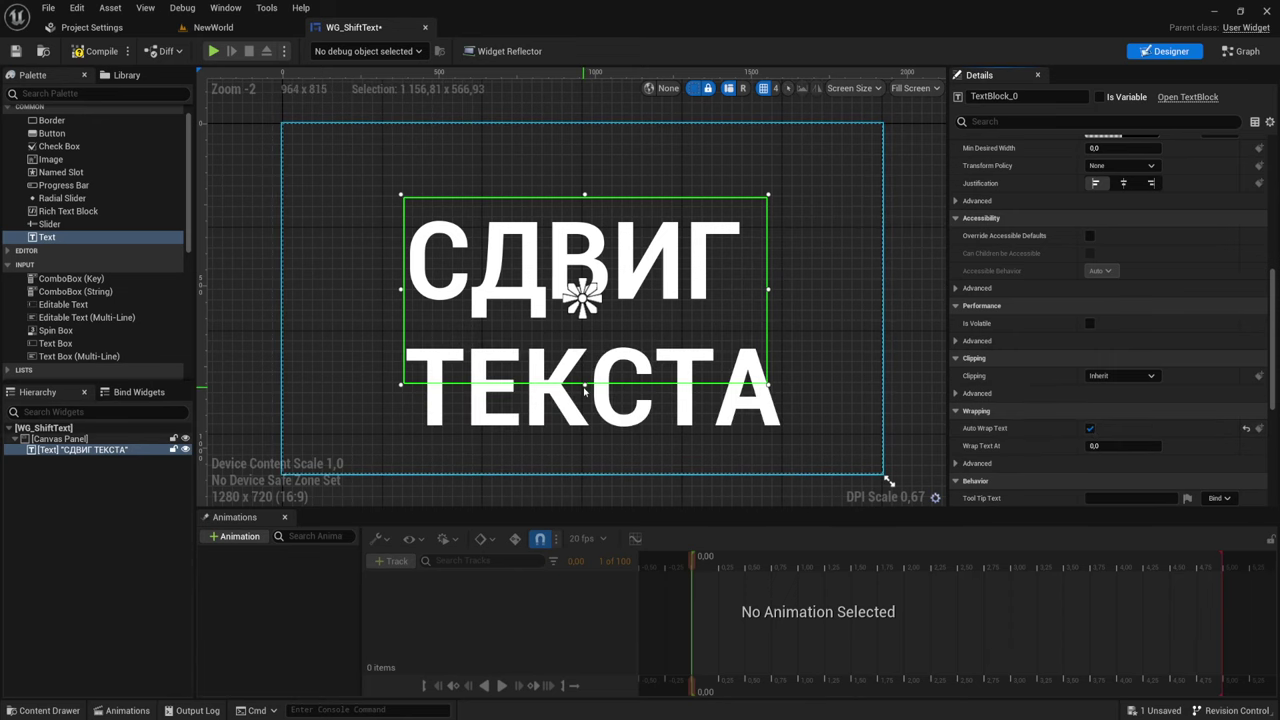
drag(585, 386, 585, 441)
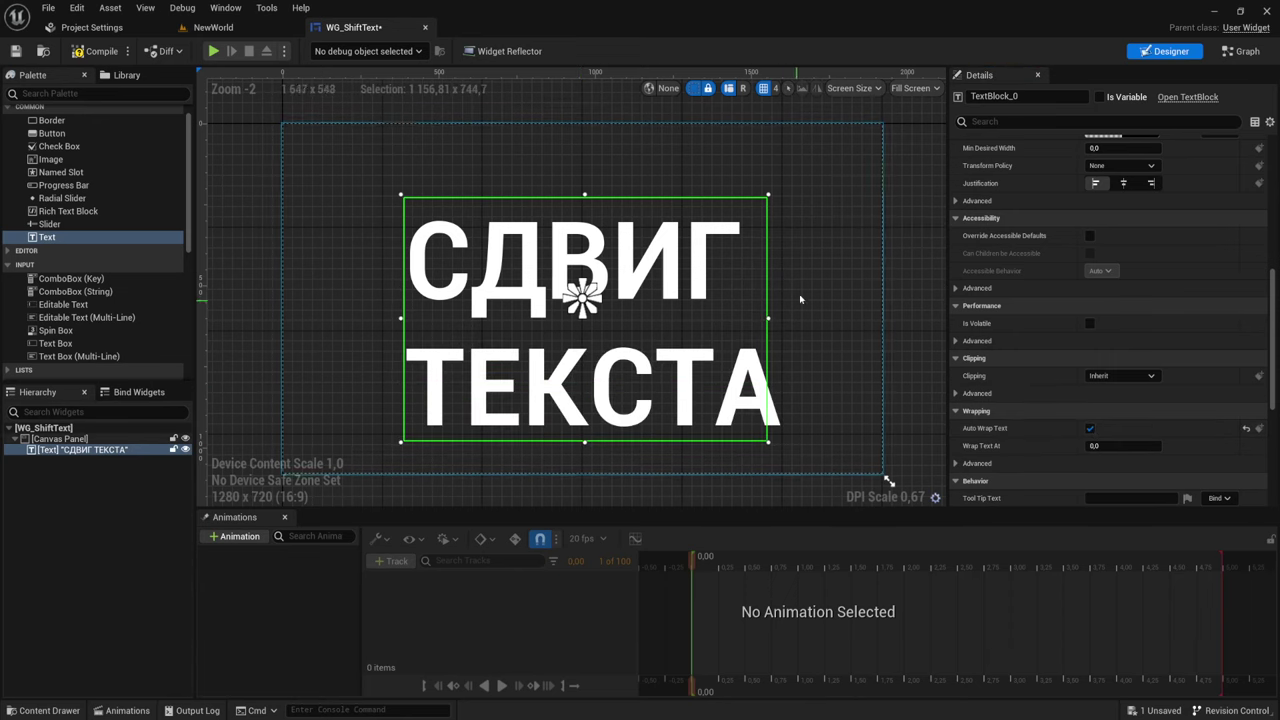
drag(768, 318, 783, 318)
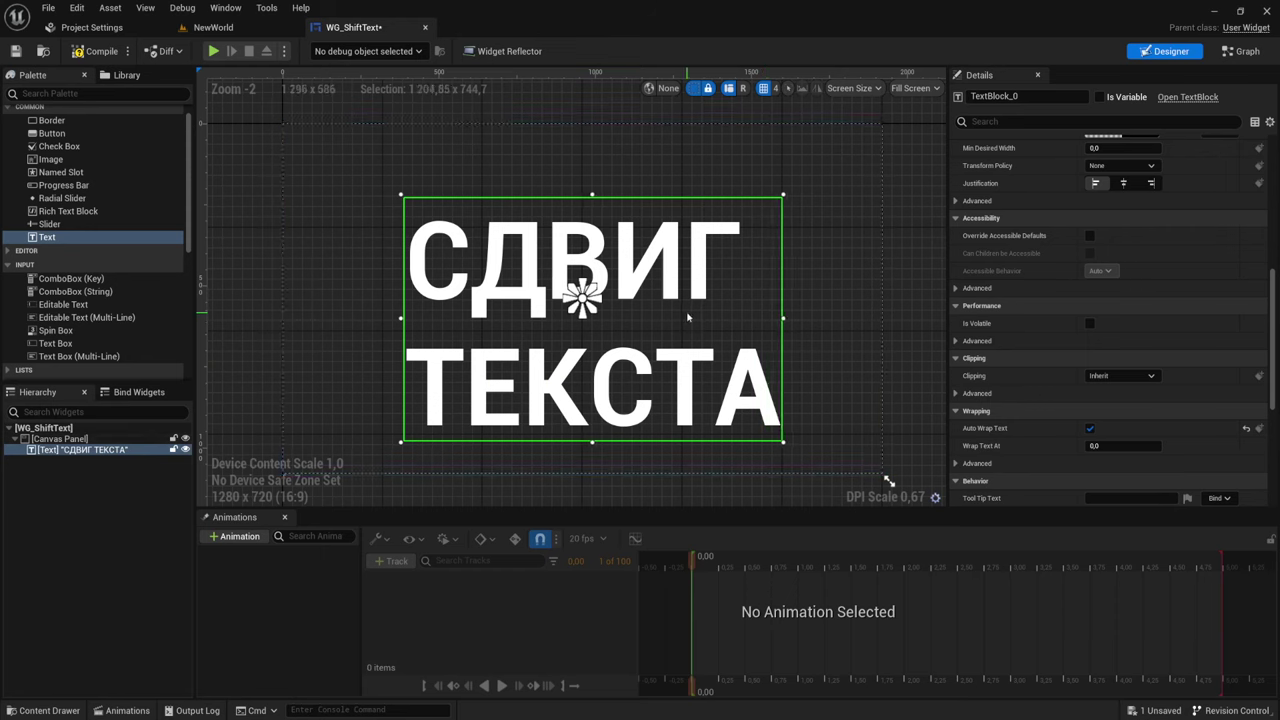
drag(687, 318, 683, 308)
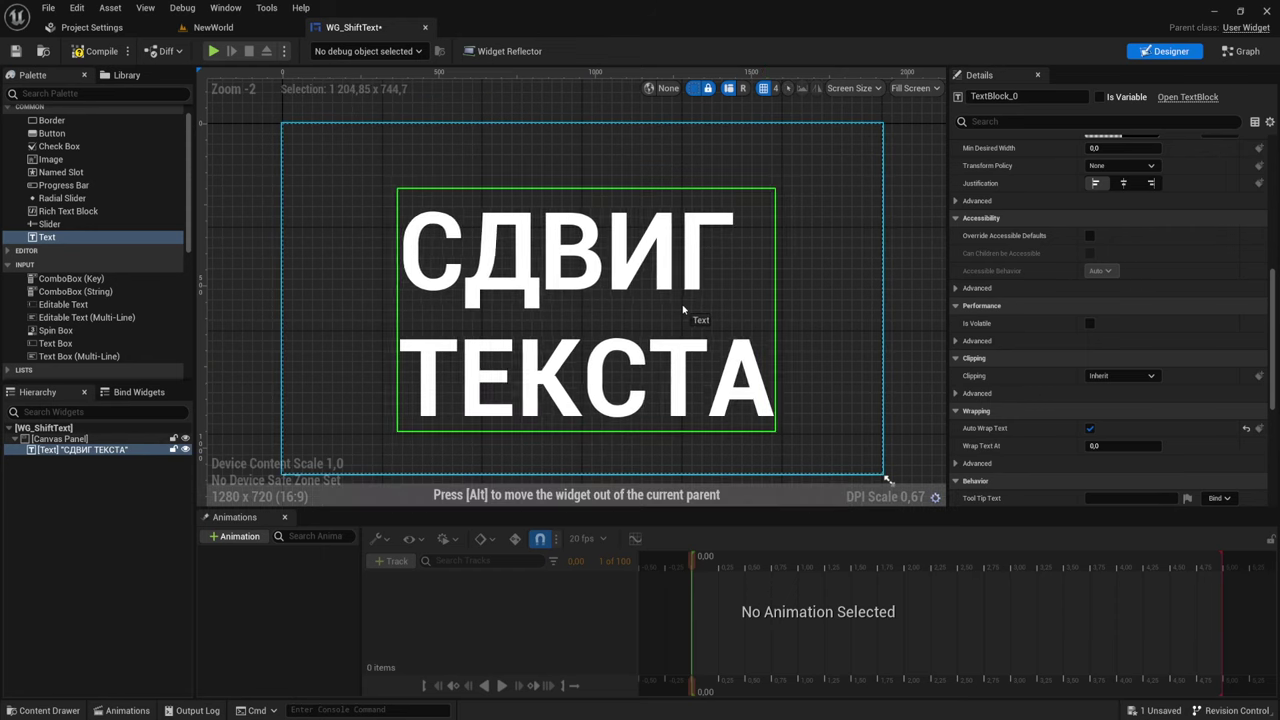
click(1124, 183)
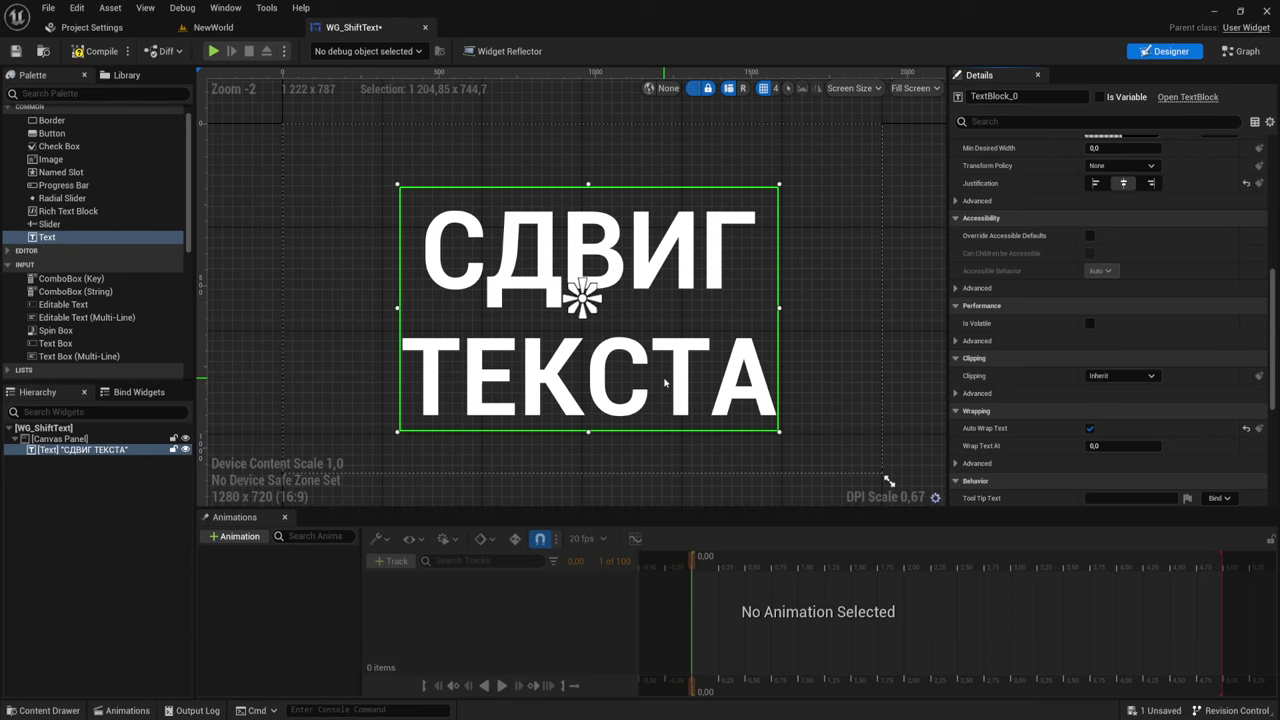
drag(655, 310, 655, 306)
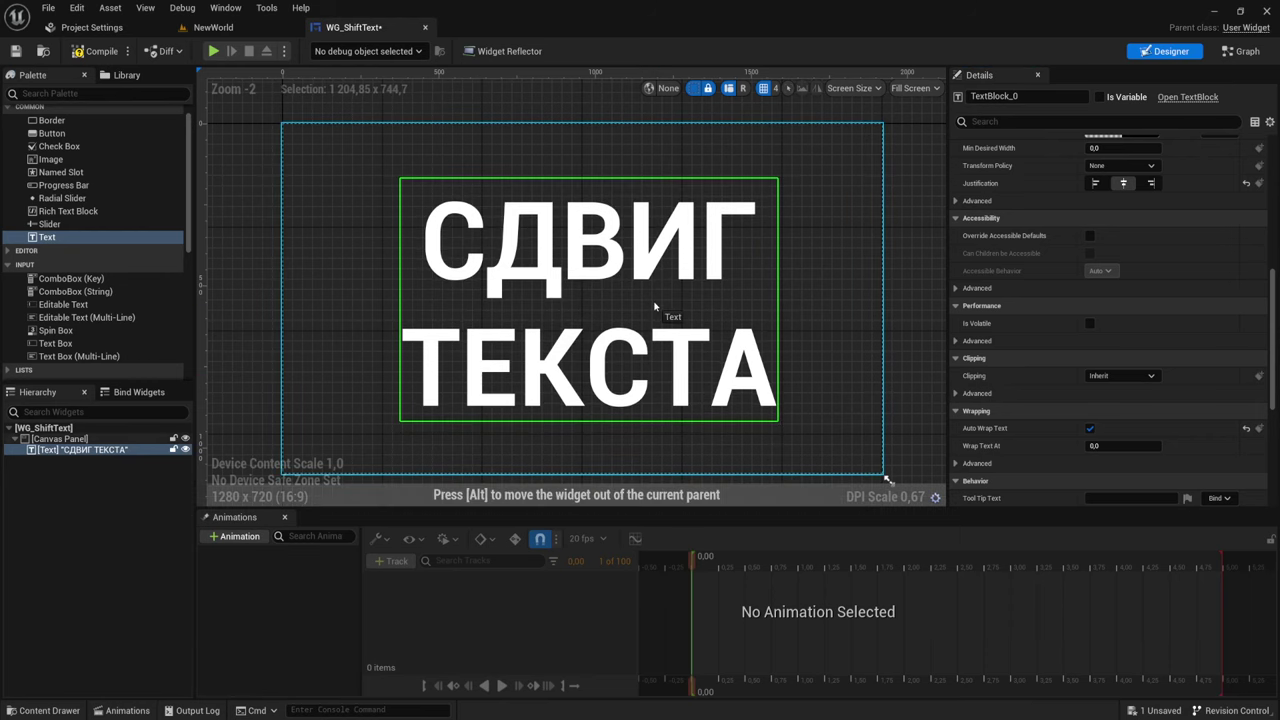
click(797, 324)
scroll(806, 320, down, 1)
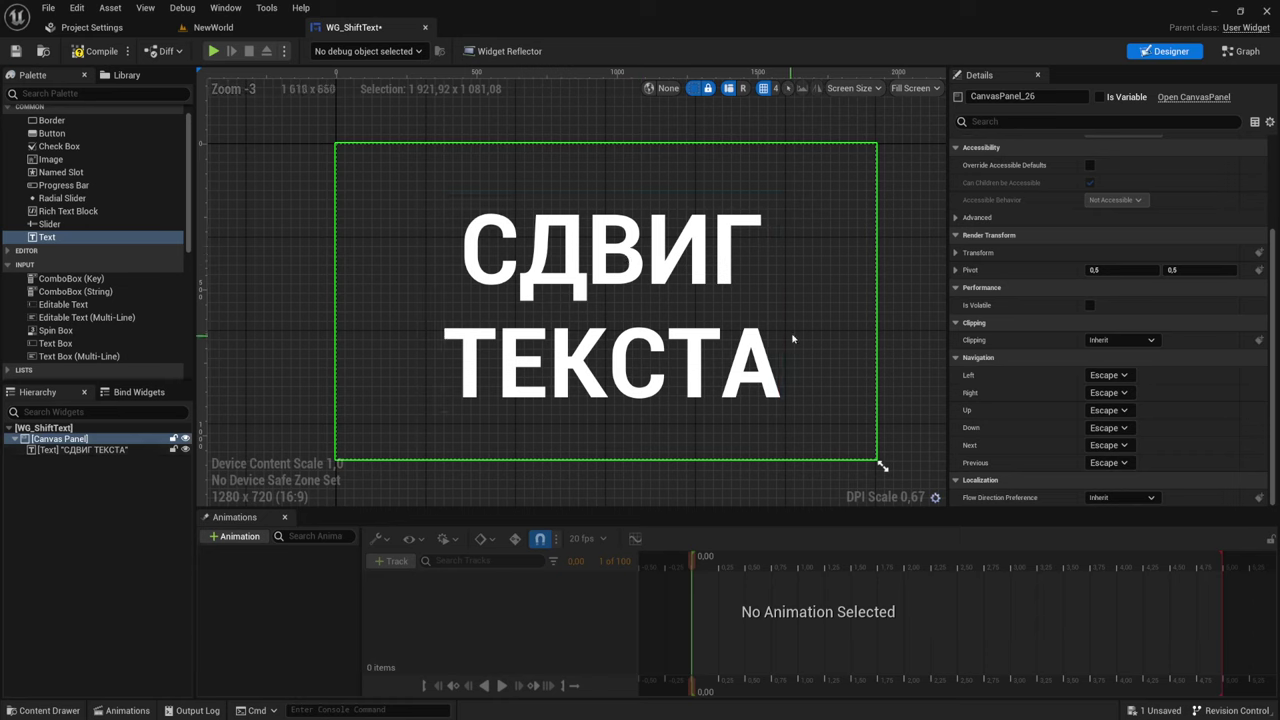
click(665, 284)
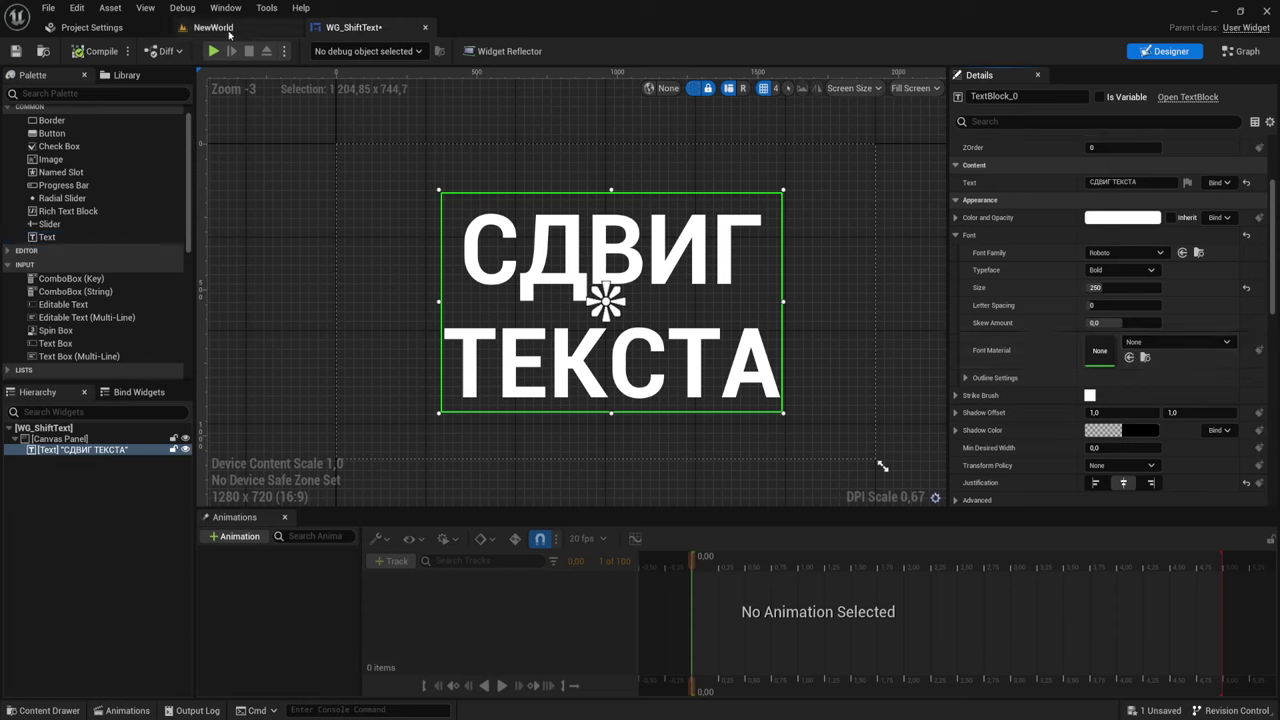
Step: Open the Mat_shiftText material from the level's Content Browser in the Material Editor
click(210, 27)
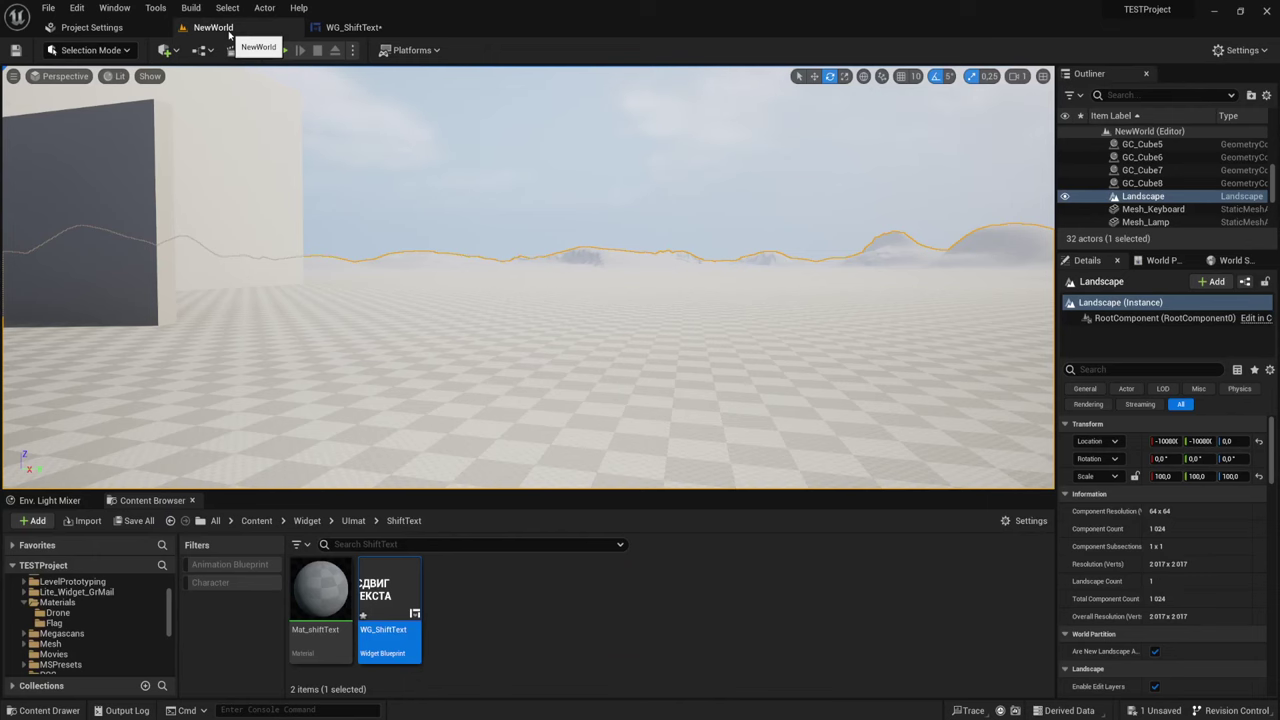
double_click(323, 572)
right_drag(690, 323, 909, 323)
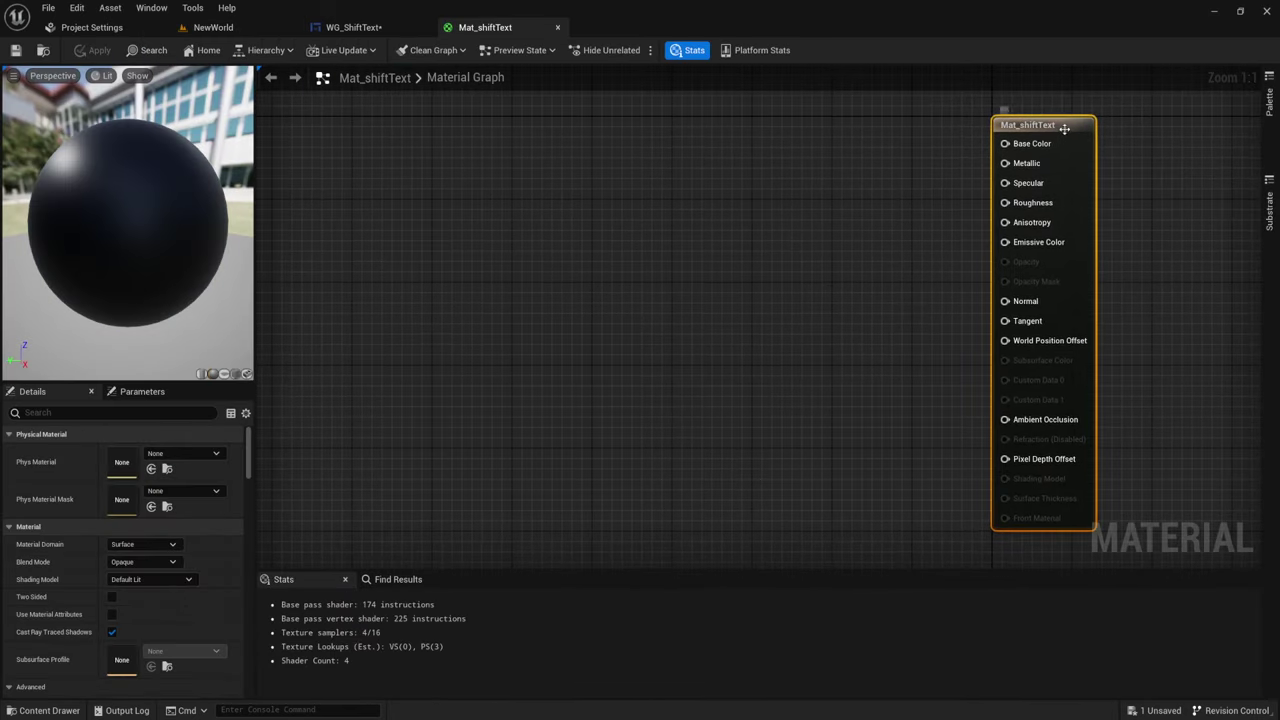
Step: Change Mat_shiftText's Material Domain from Surface to User Interface
drag(894, 100, 943, 524)
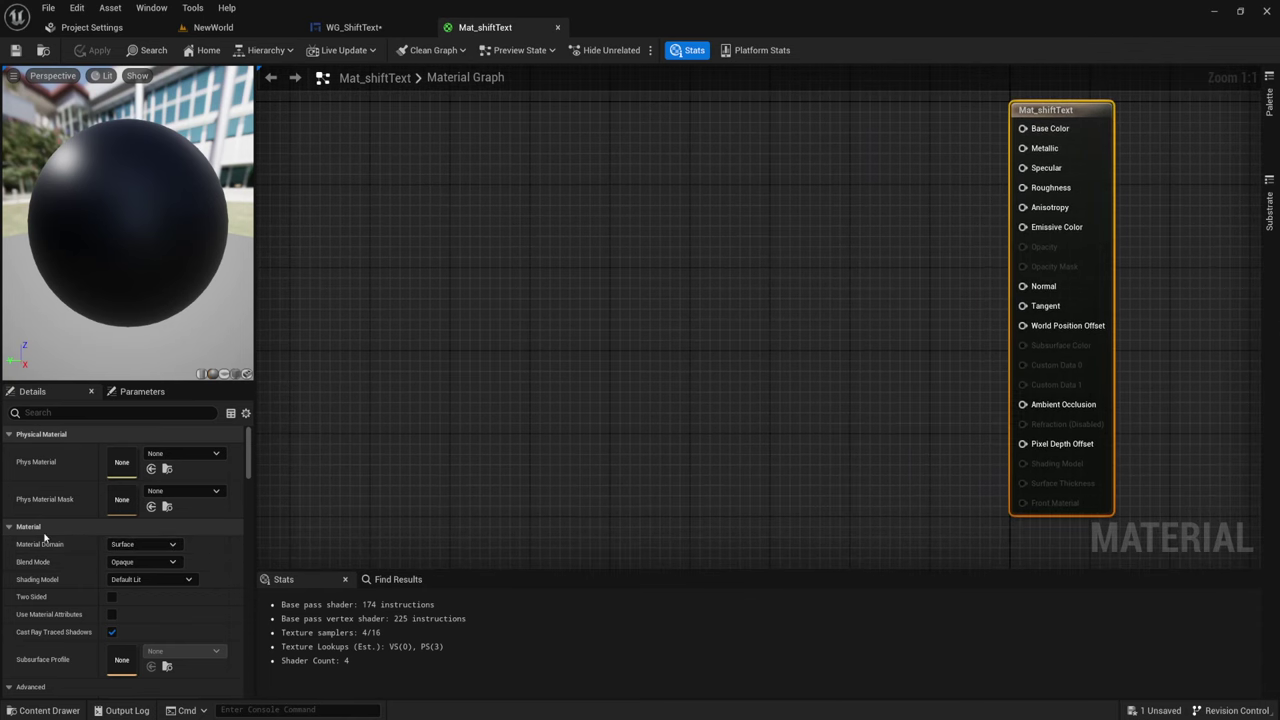
click(169, 547)
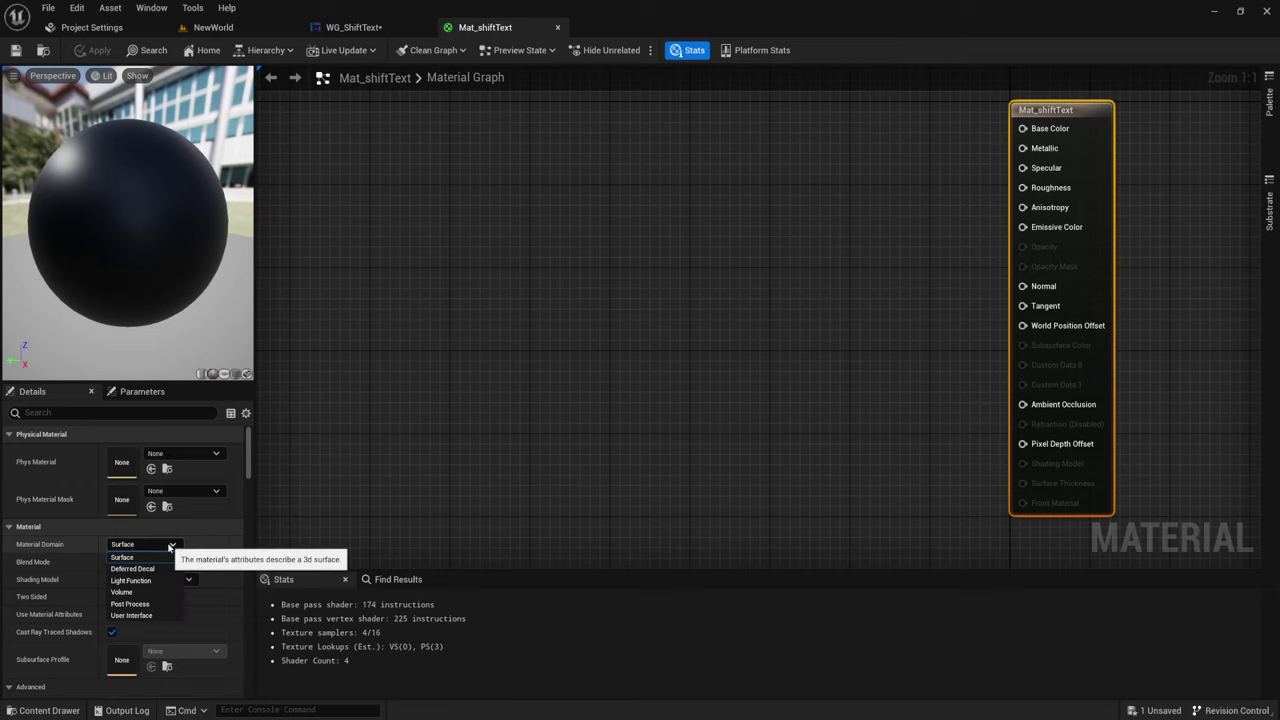
click(135, 609)
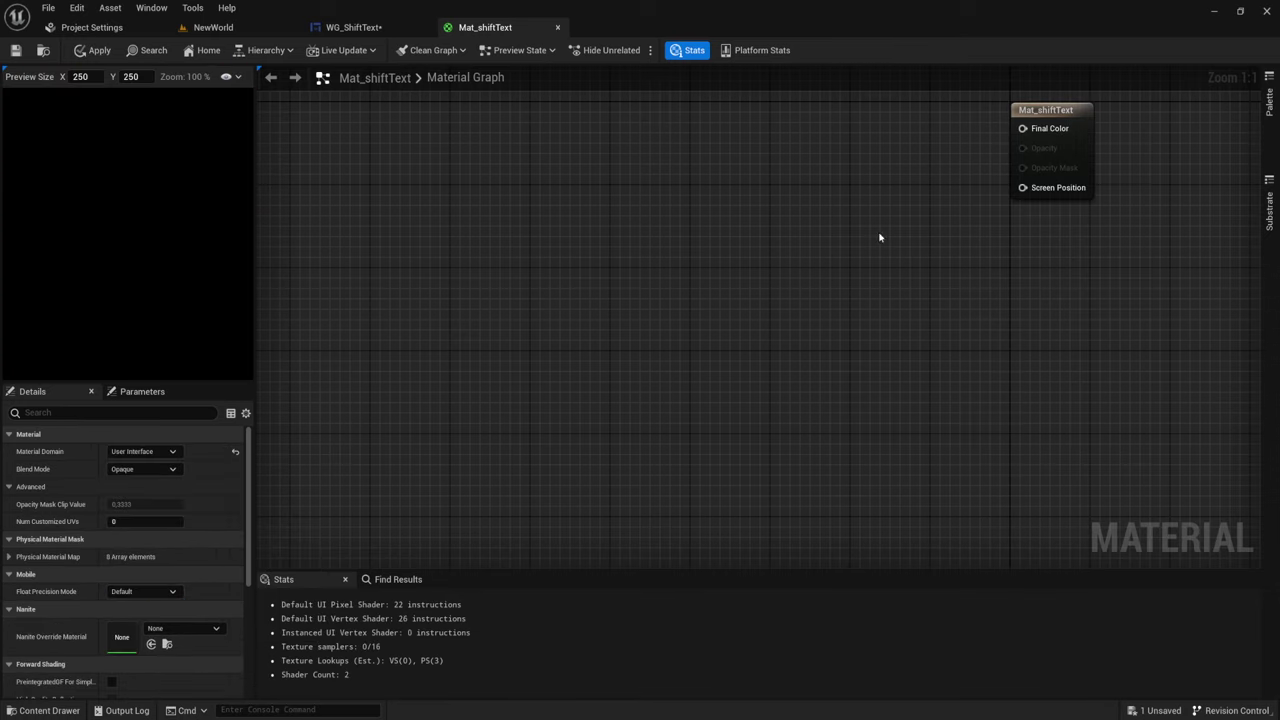
right_drag(880, 234, 874, 334)
mouse_move(975, 134)
mouse_down()
mouse_move(1066, 322)
mouse_move(953, 166)
mouse_move(985, 181)
mouse_up()
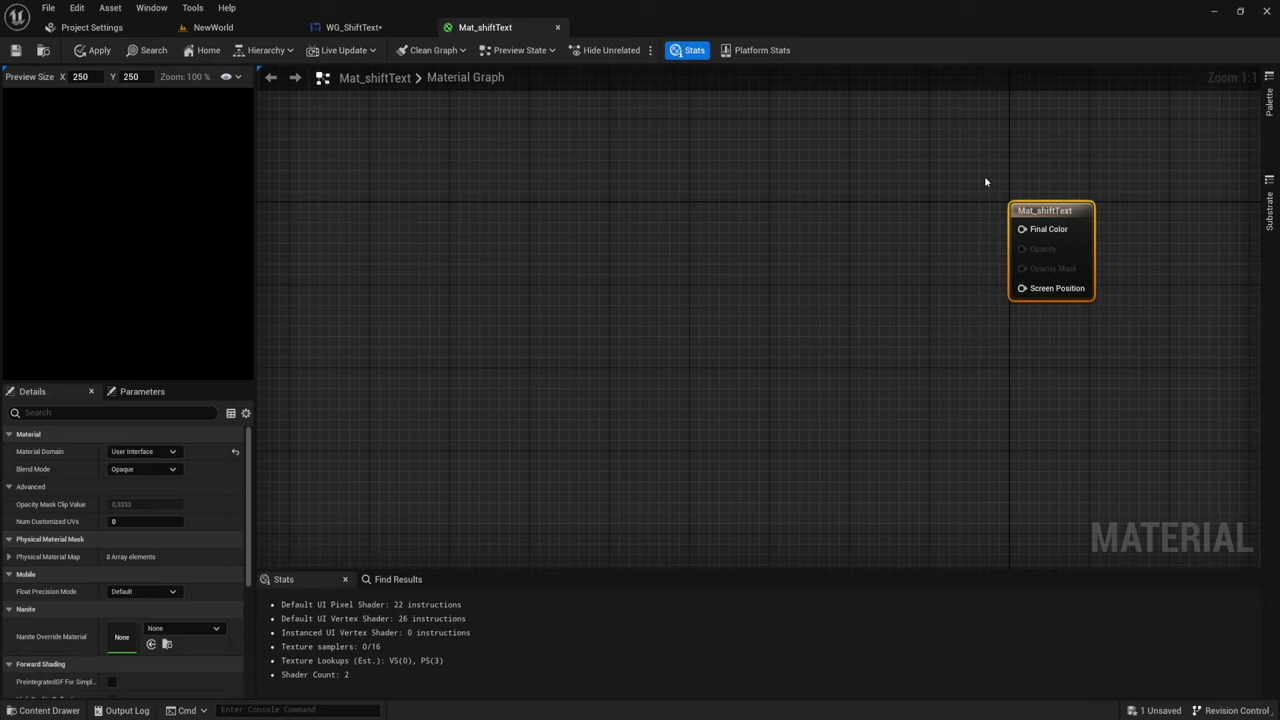
right_drag(928, 361, 937, 334)
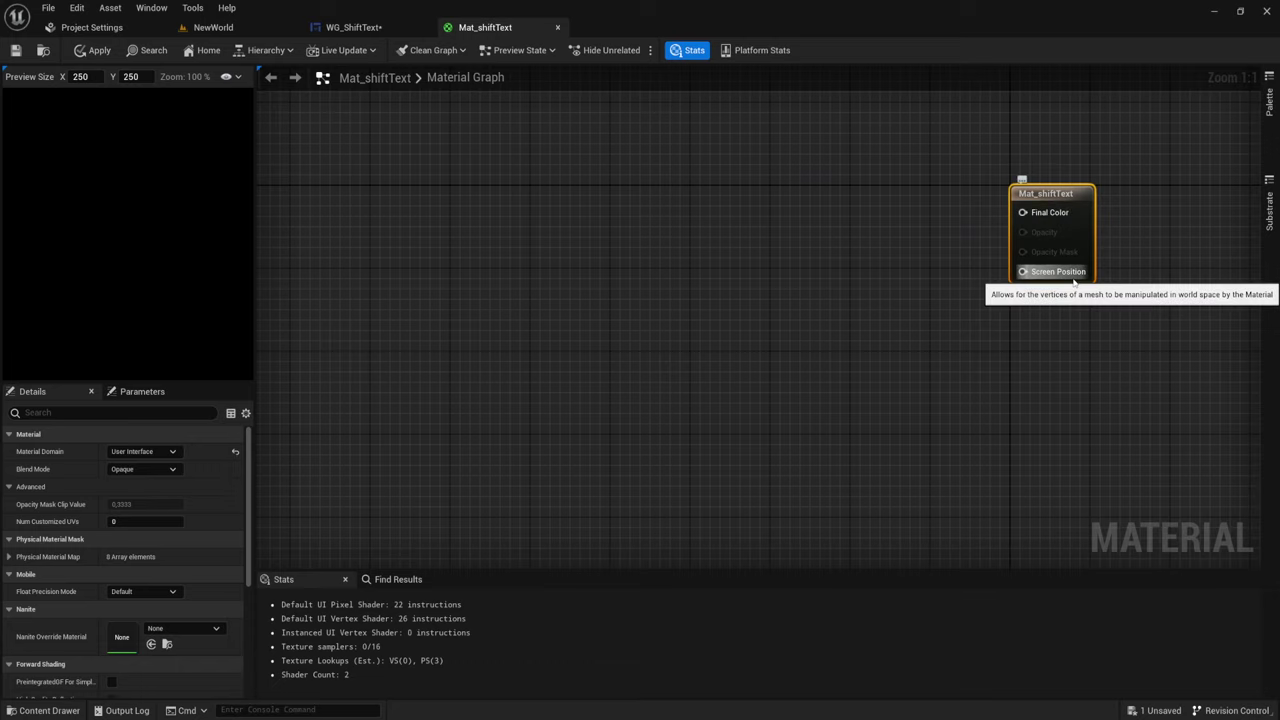
Step: Add a Vertex Color node to the graph near the output node
right_drag(954, 277, 926, 278)
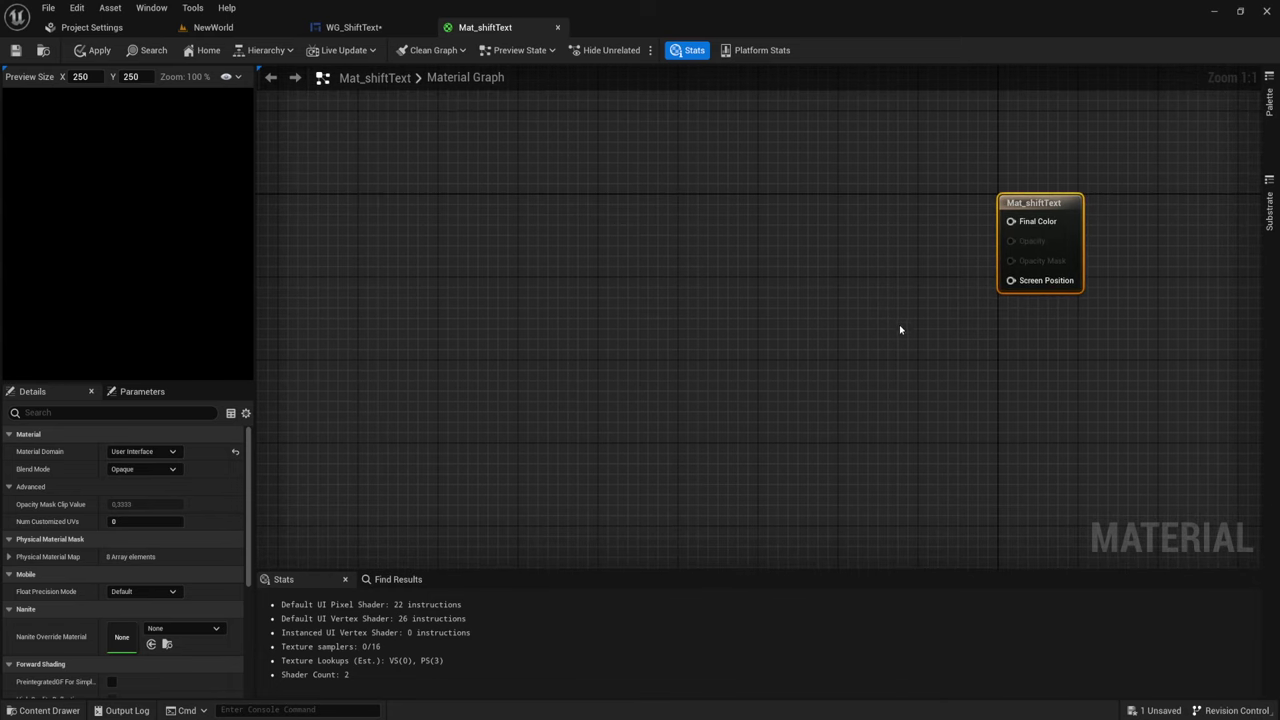
right_drag(908, 334, 919, 347)
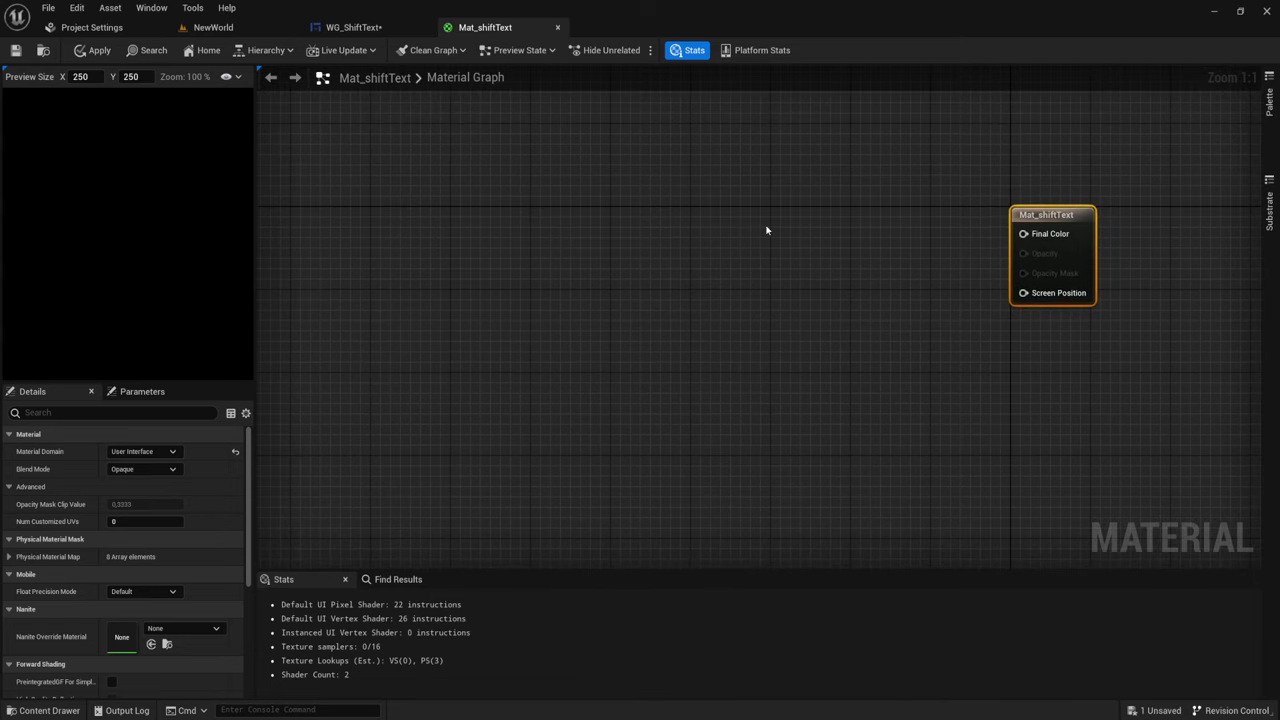
right_click(720, 168)
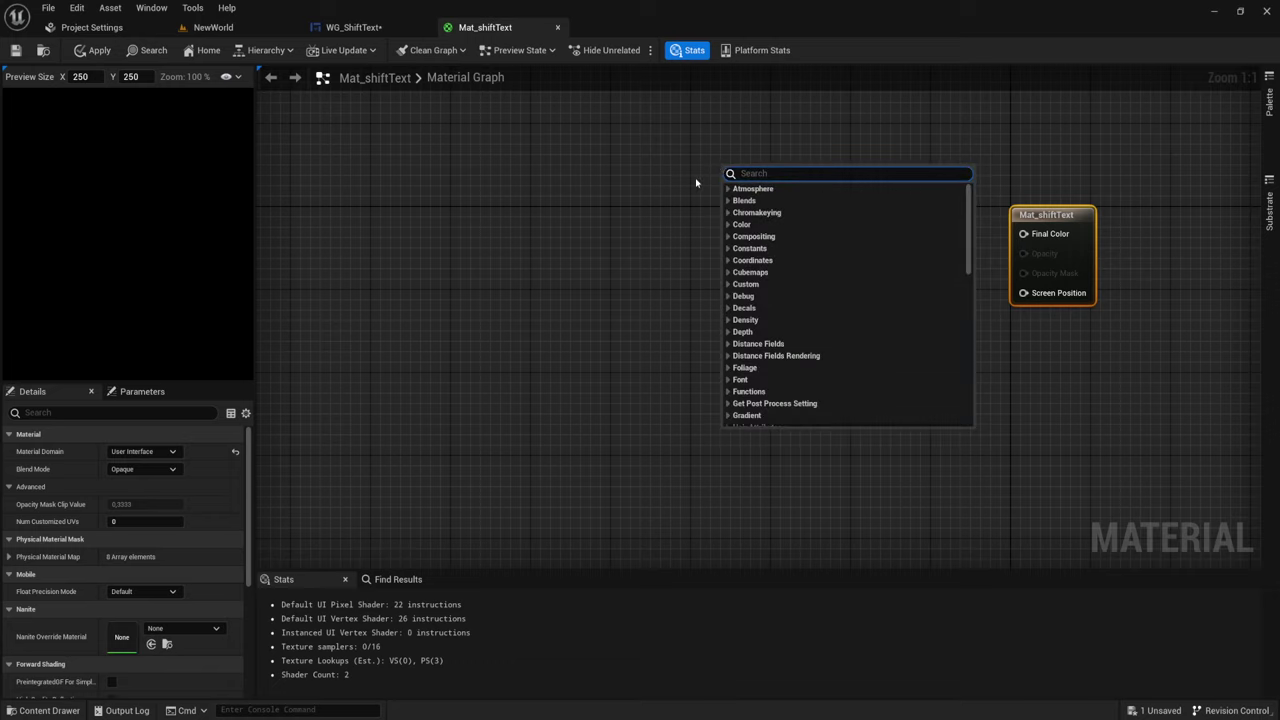
click(698, 181)
right_click(740, 170)
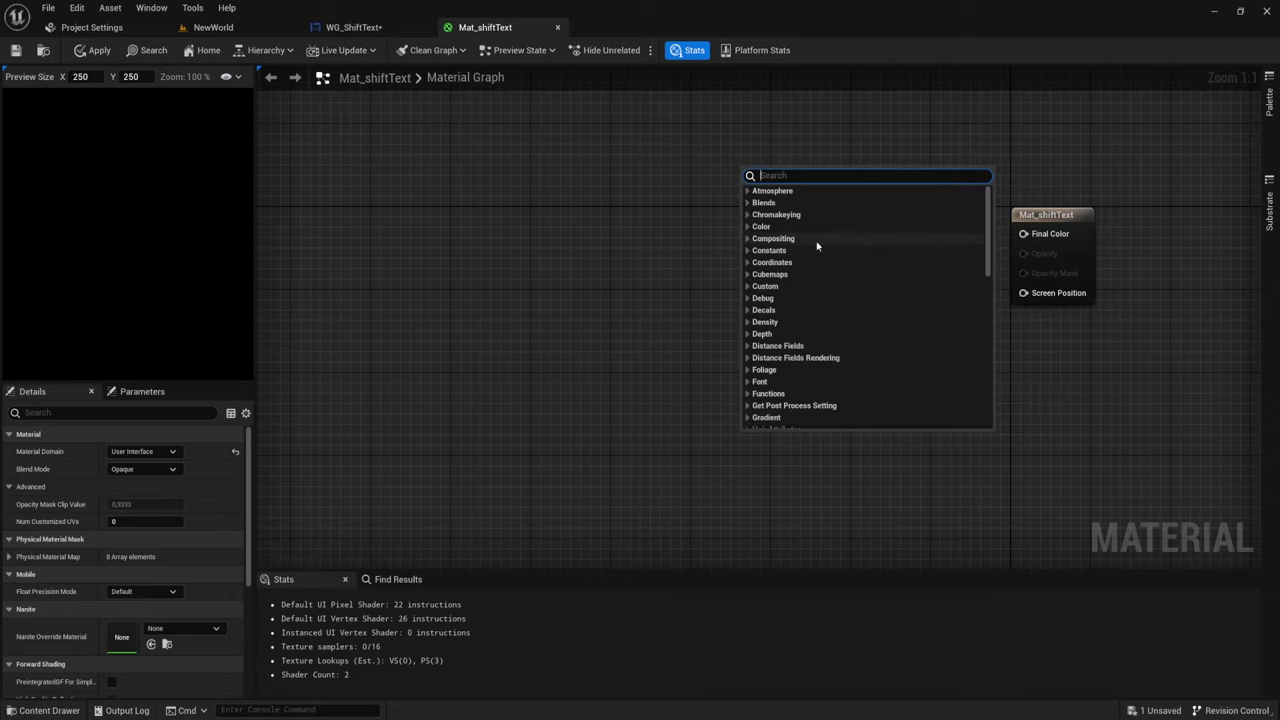
click(816, 134)
right_click(775, 173)
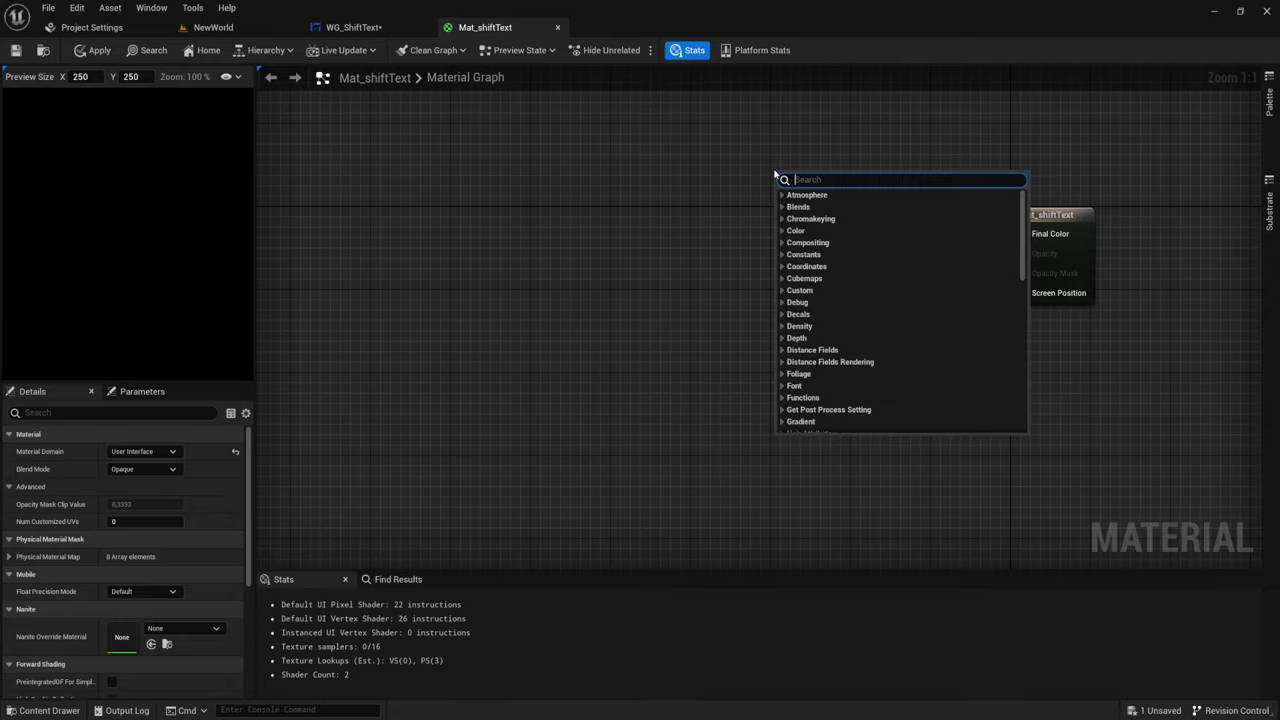
text(Mye)
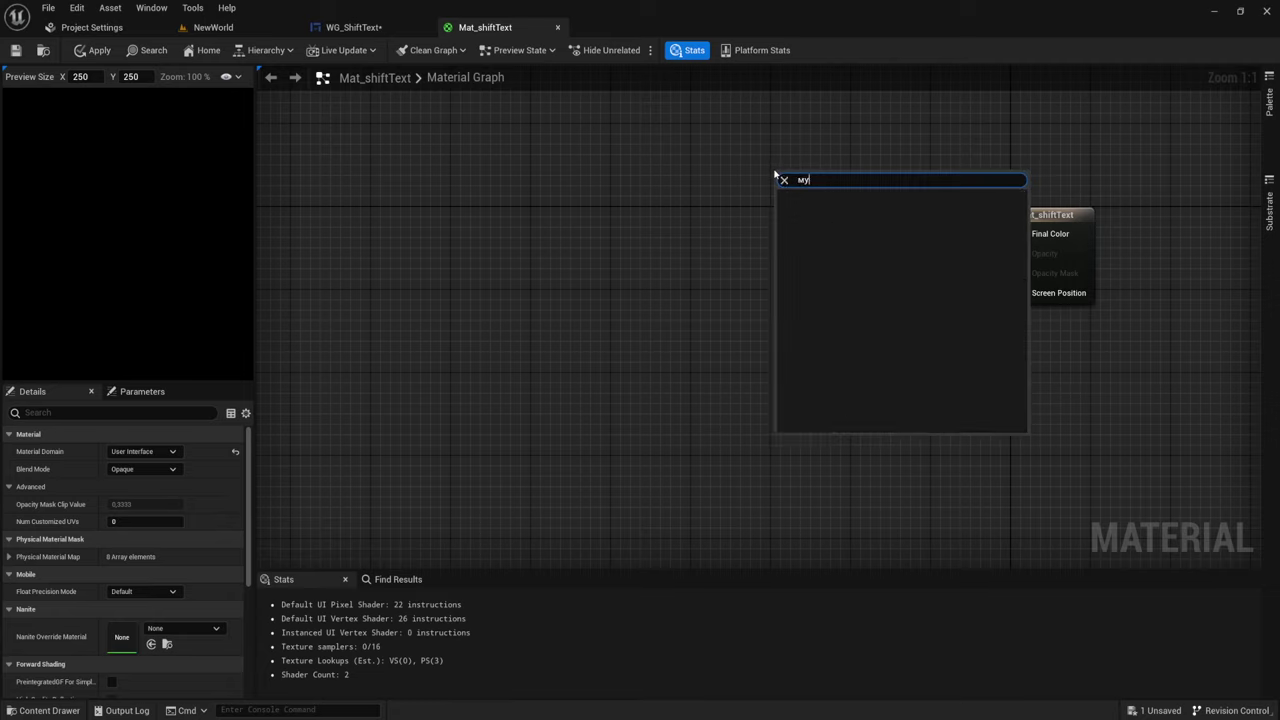
key(BackSpace)
key(BackSpace)
text(ver)
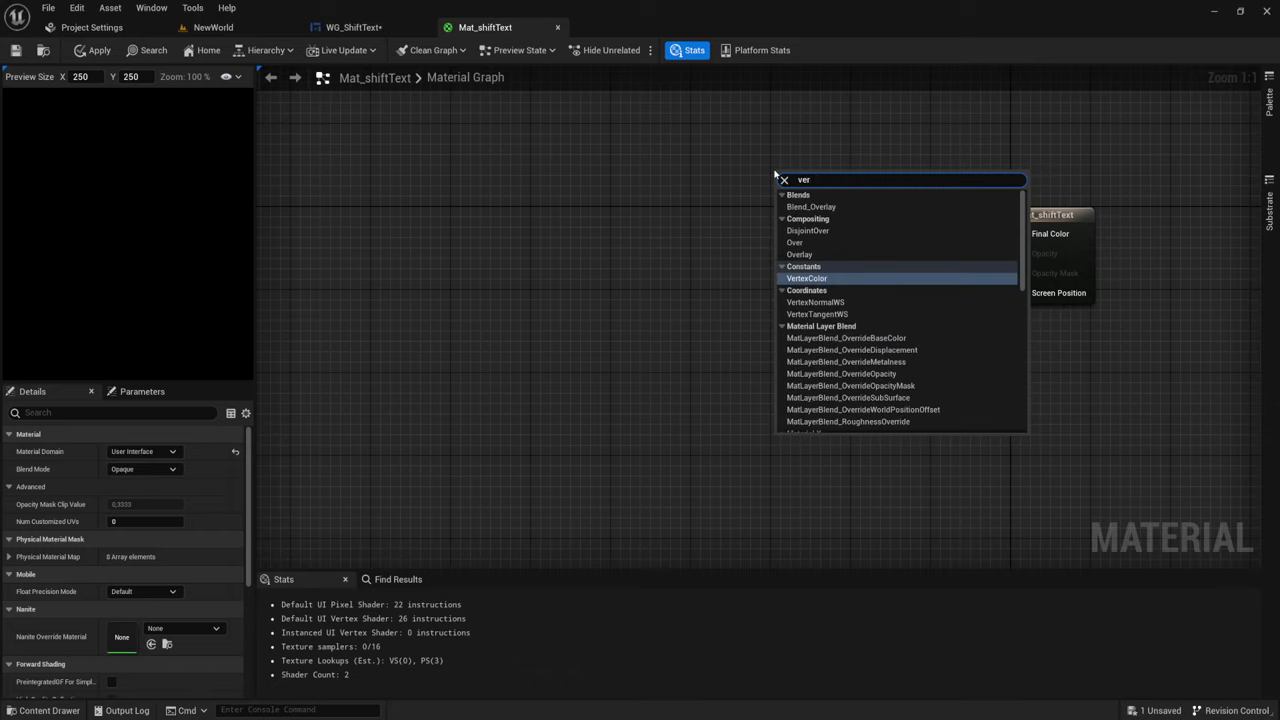
text(te)
click(806, 207)
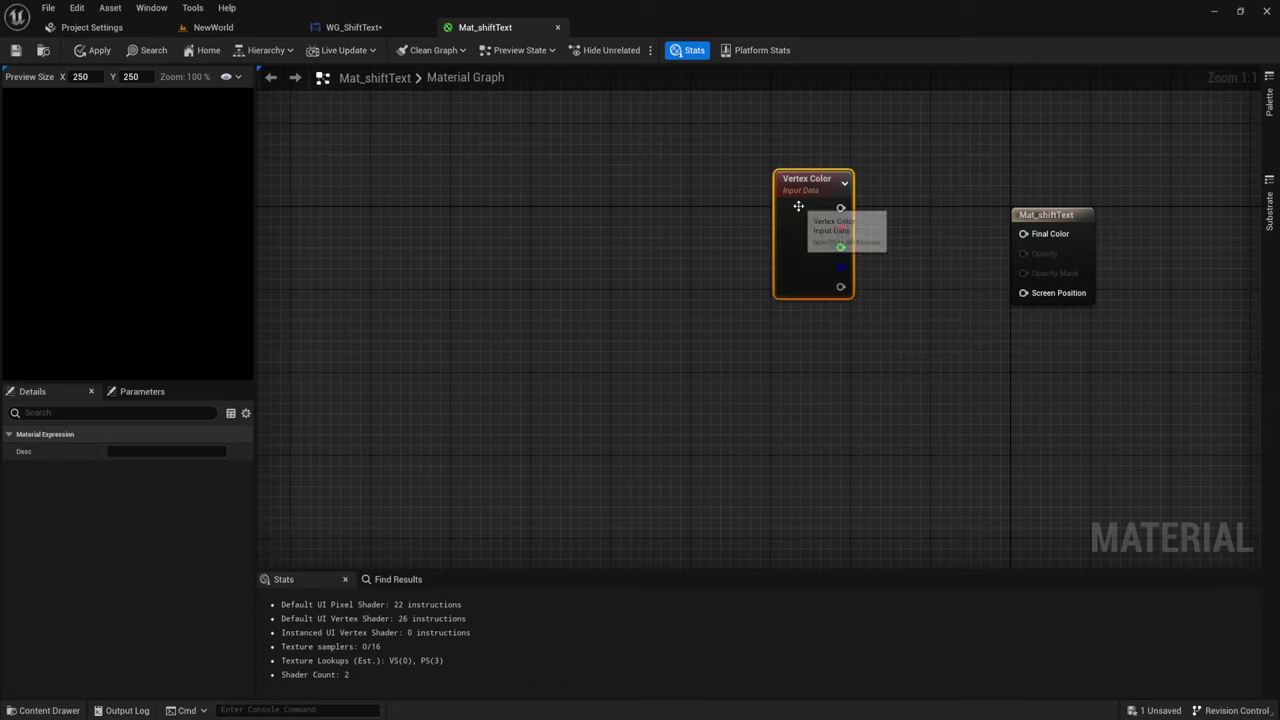
Step: Connect the Vertex Color RGB pin to Final Color, turning the preview white
drag(848, 153, 1023, 233)
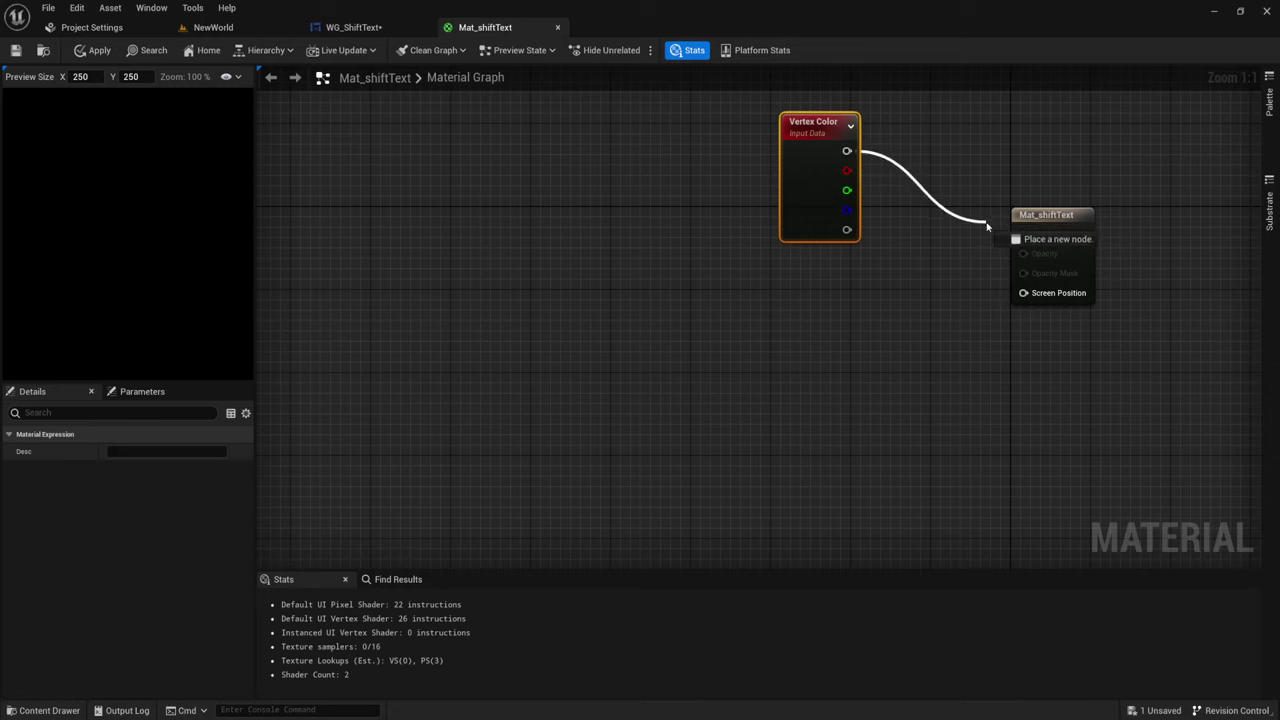
right_drag(857, 354, 849, 335)
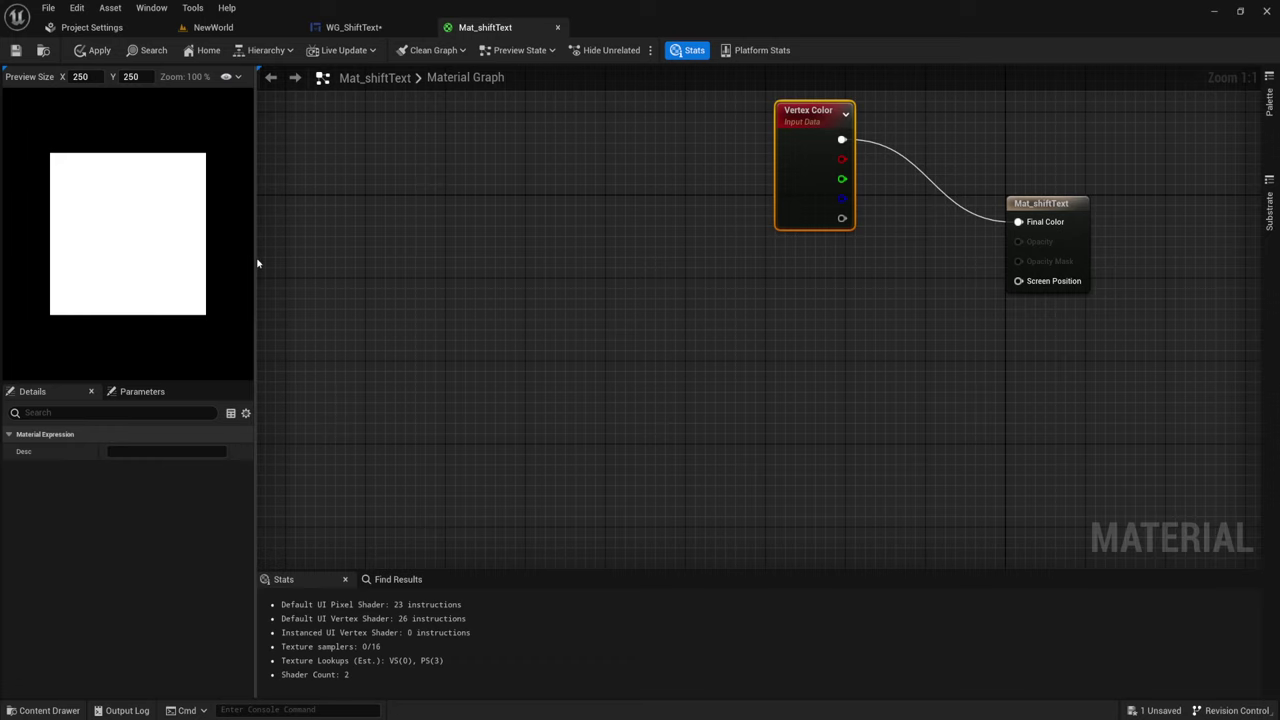
drag(255, 262, 263, 262)
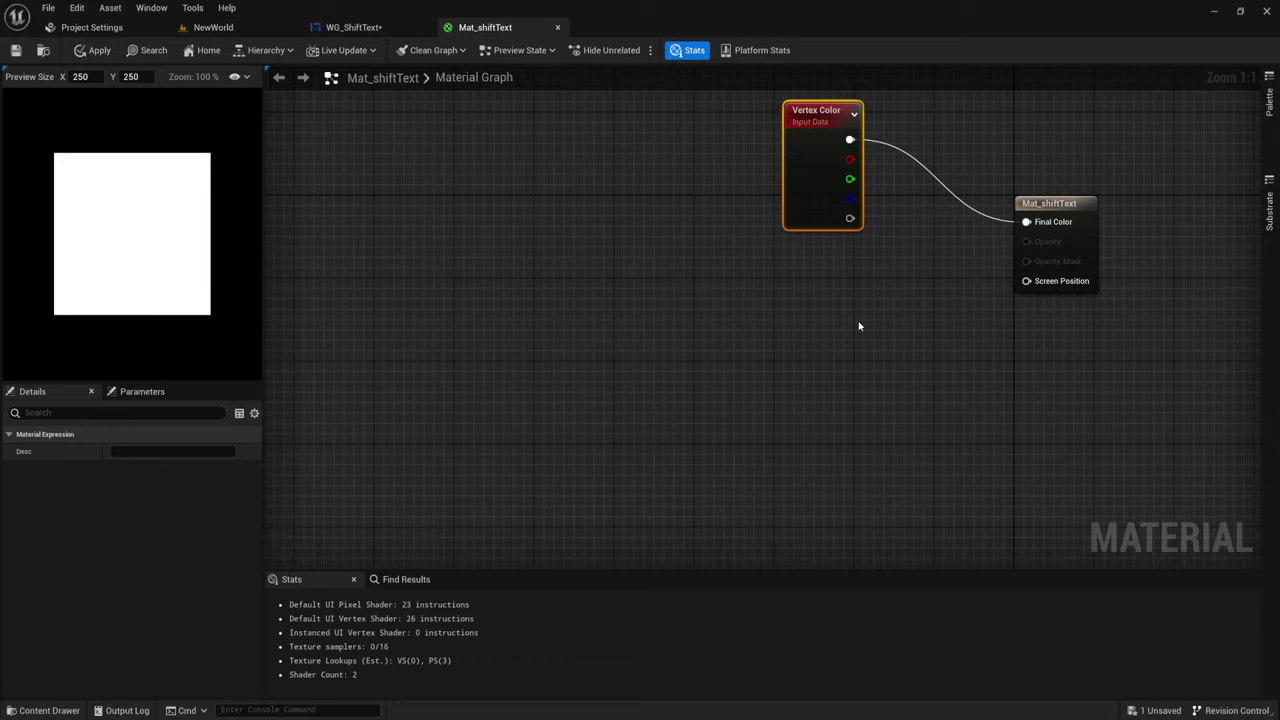
right_drag(858, 326, 851, 315)
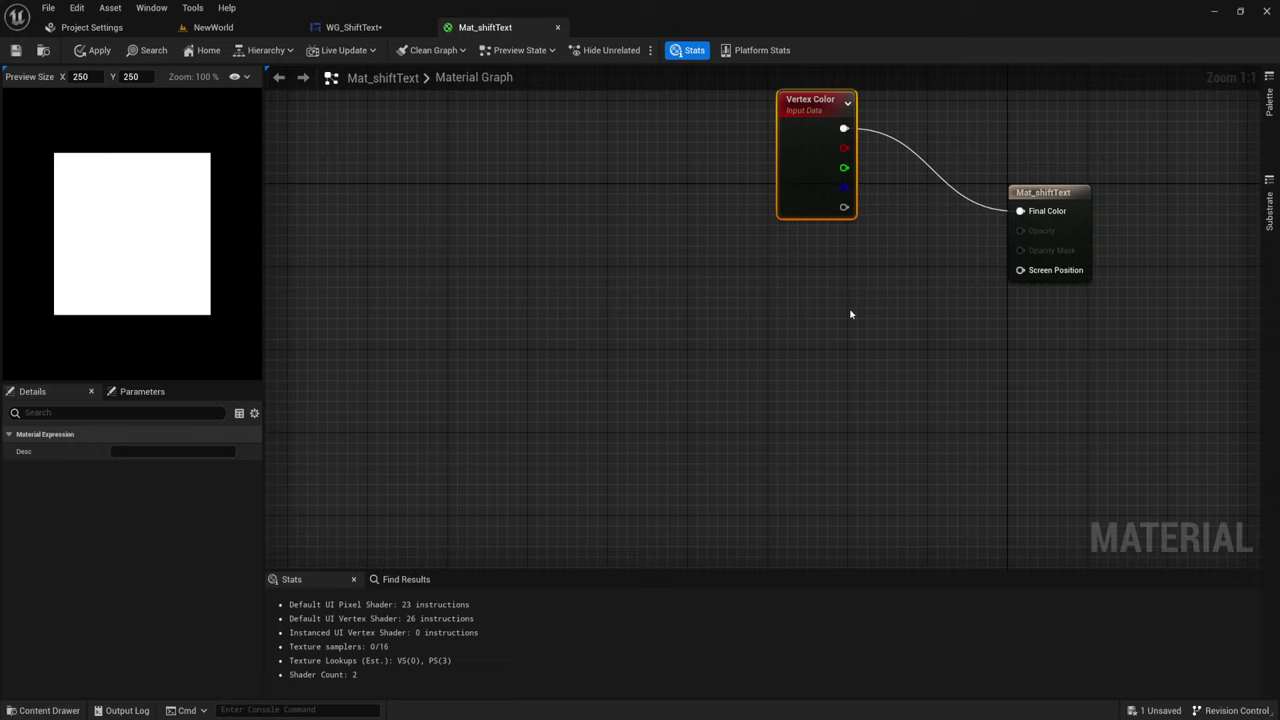
Step: Add an Absolute World Position node and an Add node fed by its XYZ
right_click(716, 255)
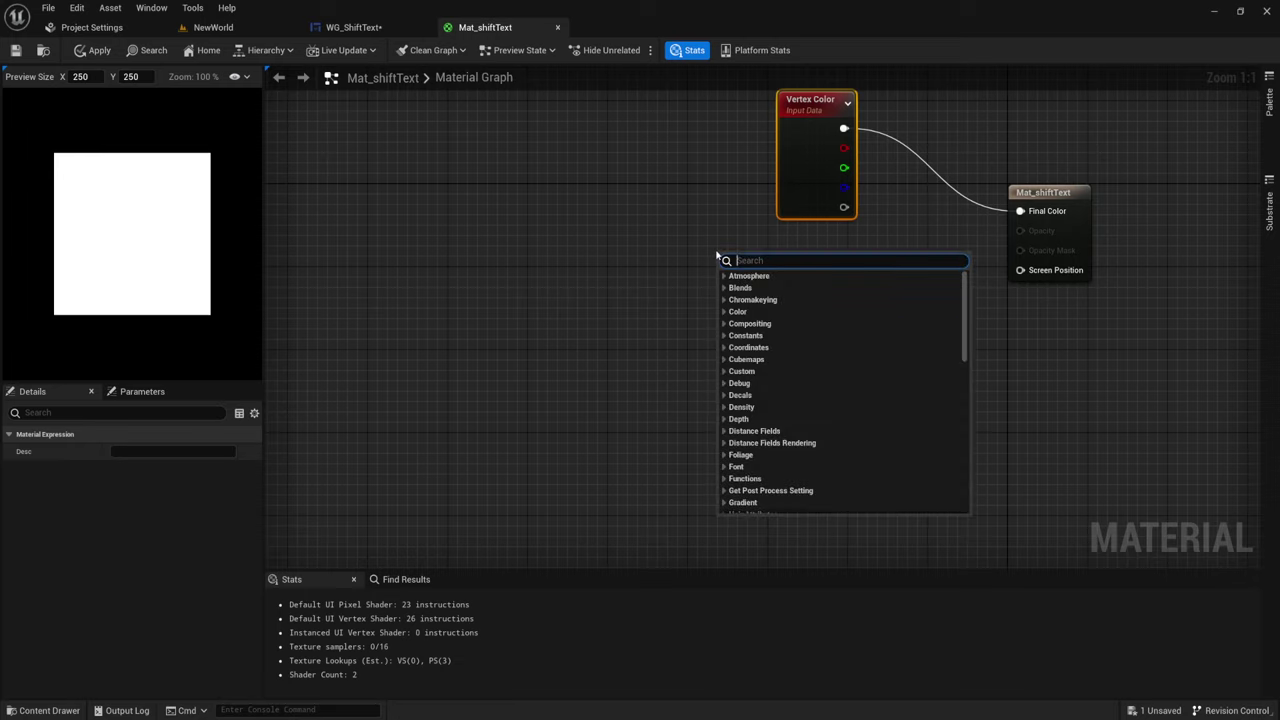
text(wo)
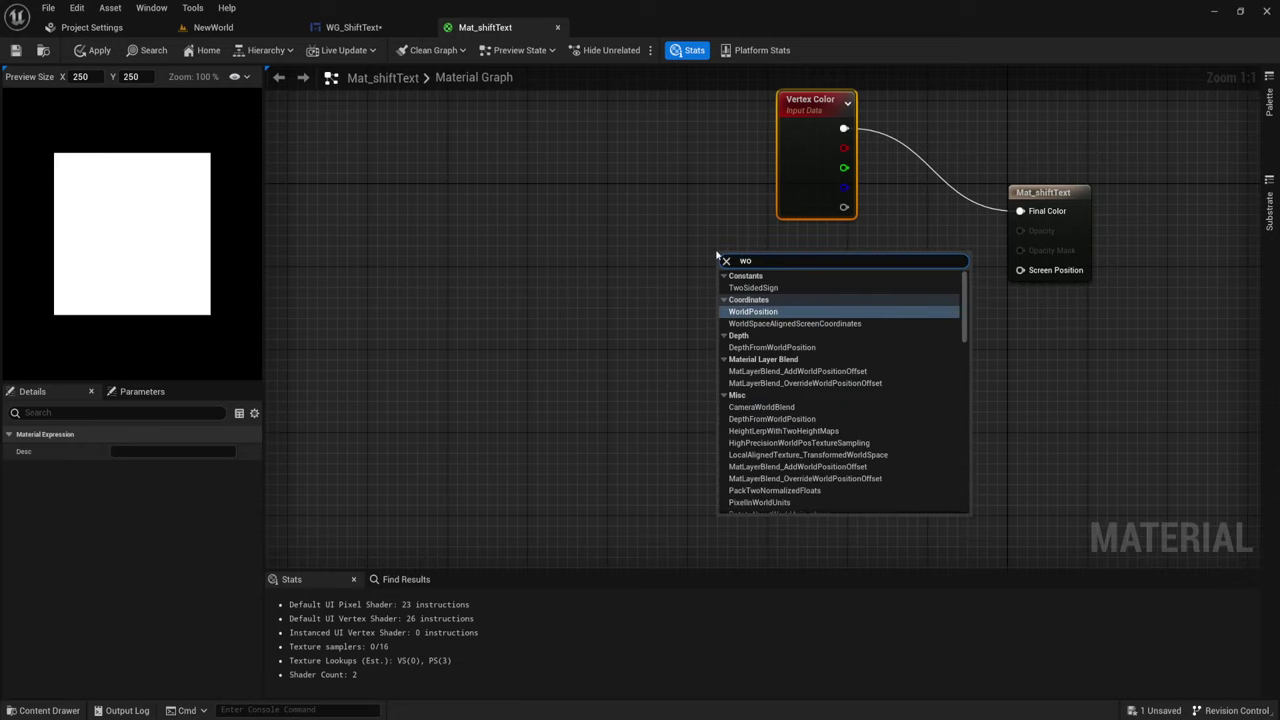
key(Return)
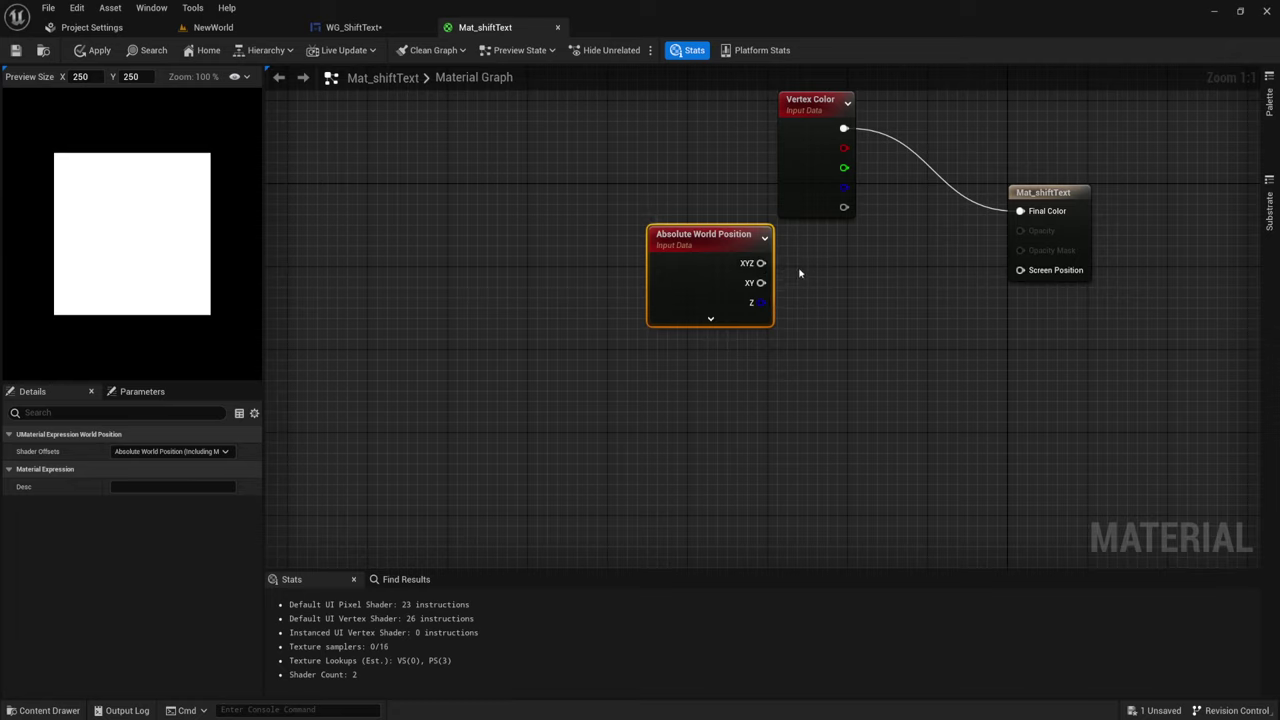
drag(760, 263, 842, 314)
text(+)
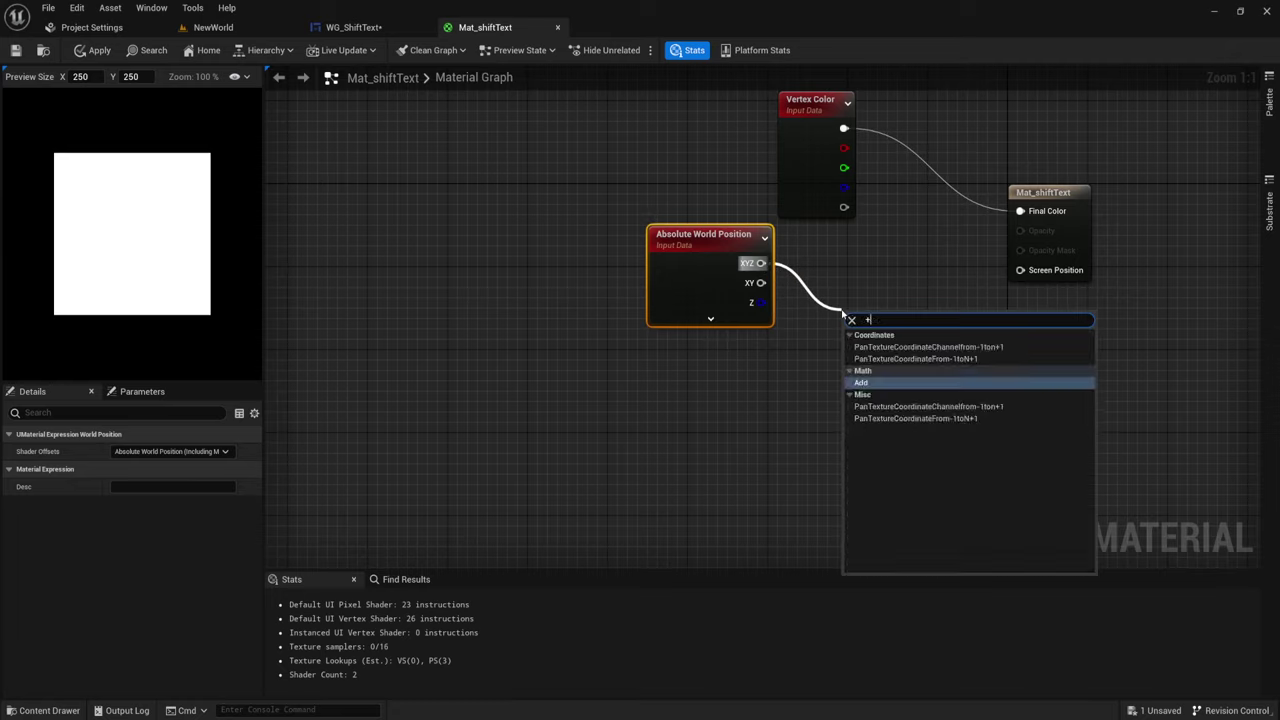
click(870, 384)
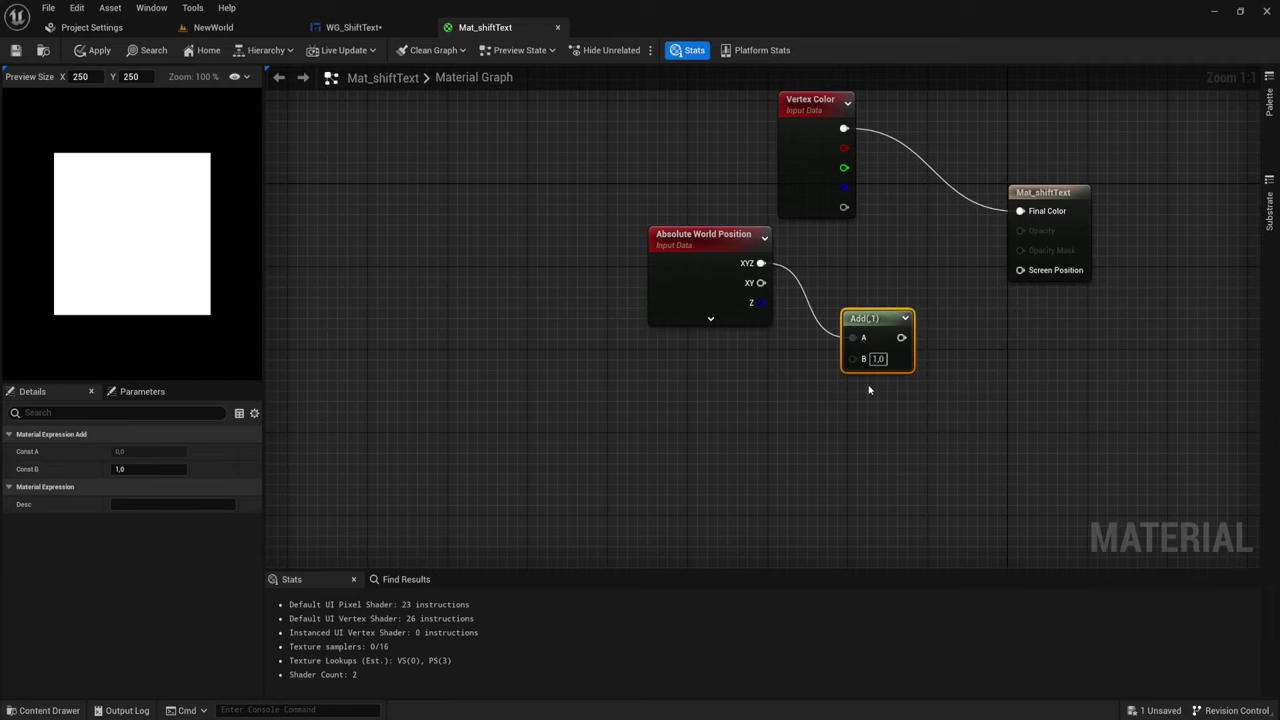
Step: Wire the Add node's result into Screen Position and tidy the node layout
mouse_move(903, 338)
mouse_down()
mouse_move(962, 318)
mouse_move(1020, 270)
mouse_up()
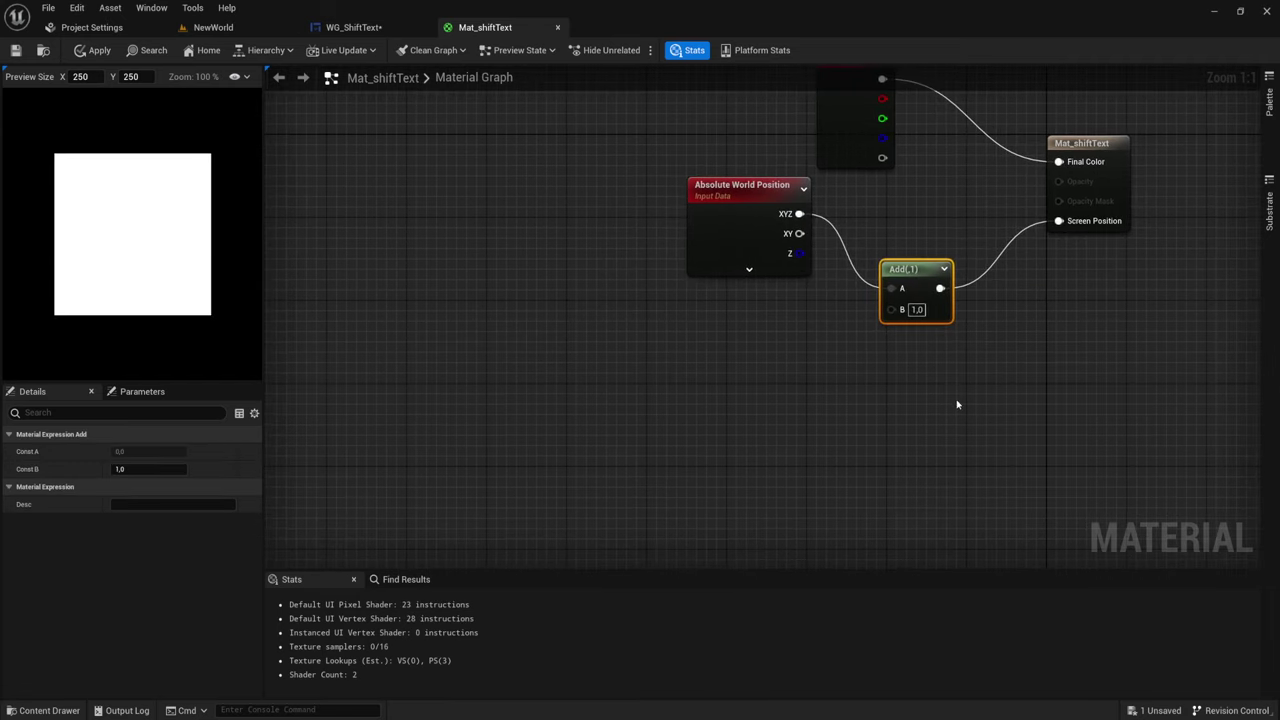
drag(915, 272, 941, 302)
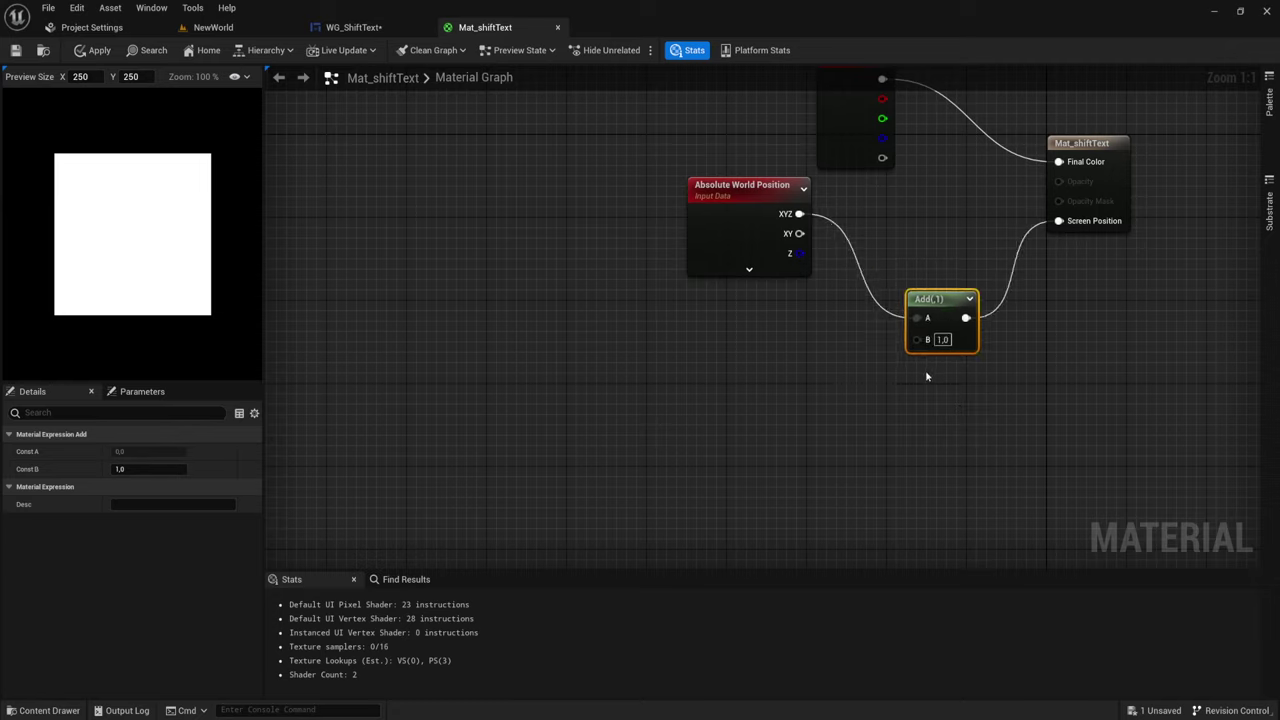
drag(845, 341, 903, 434)
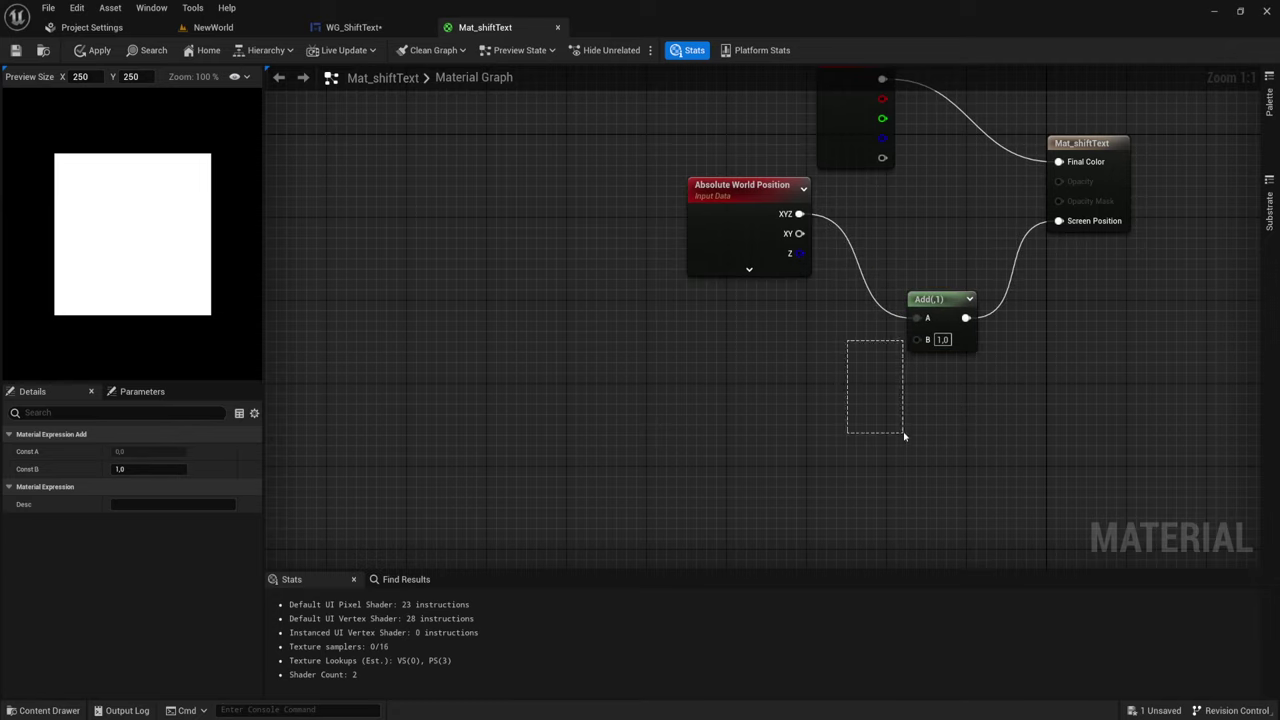
drag(789, 316, 882, 473)
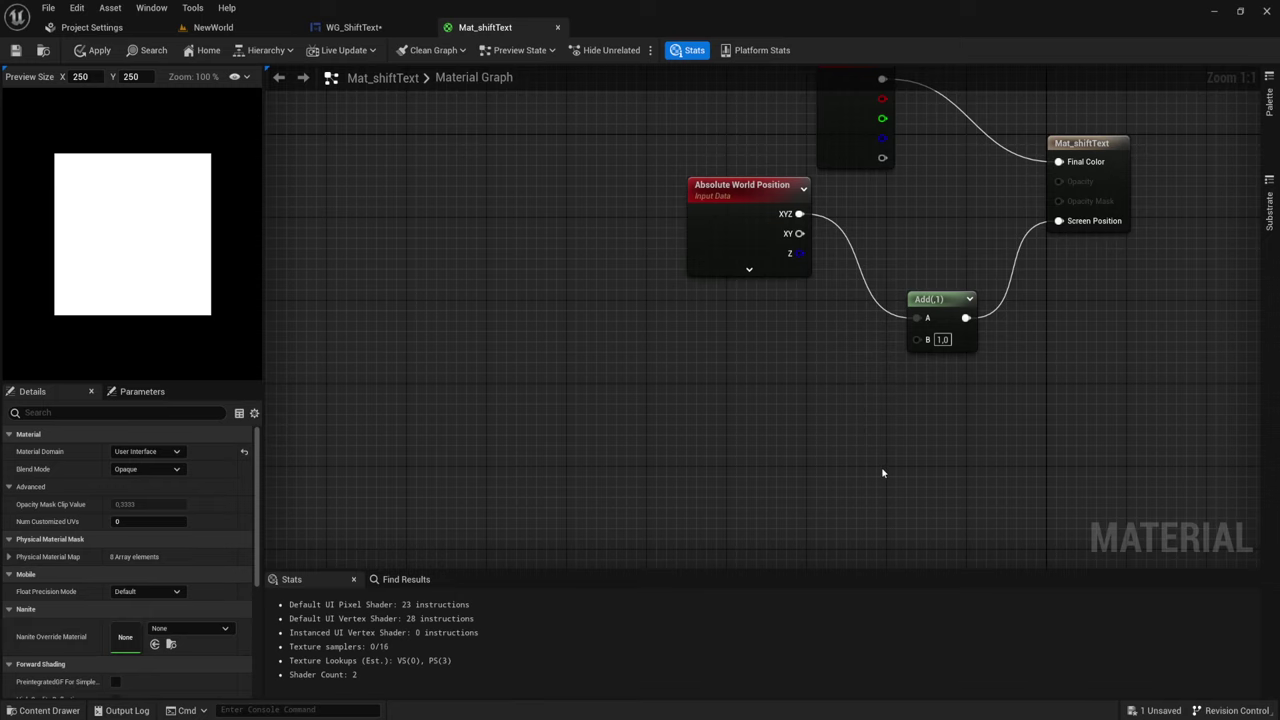
drag(1058, 318, 1134, 172)
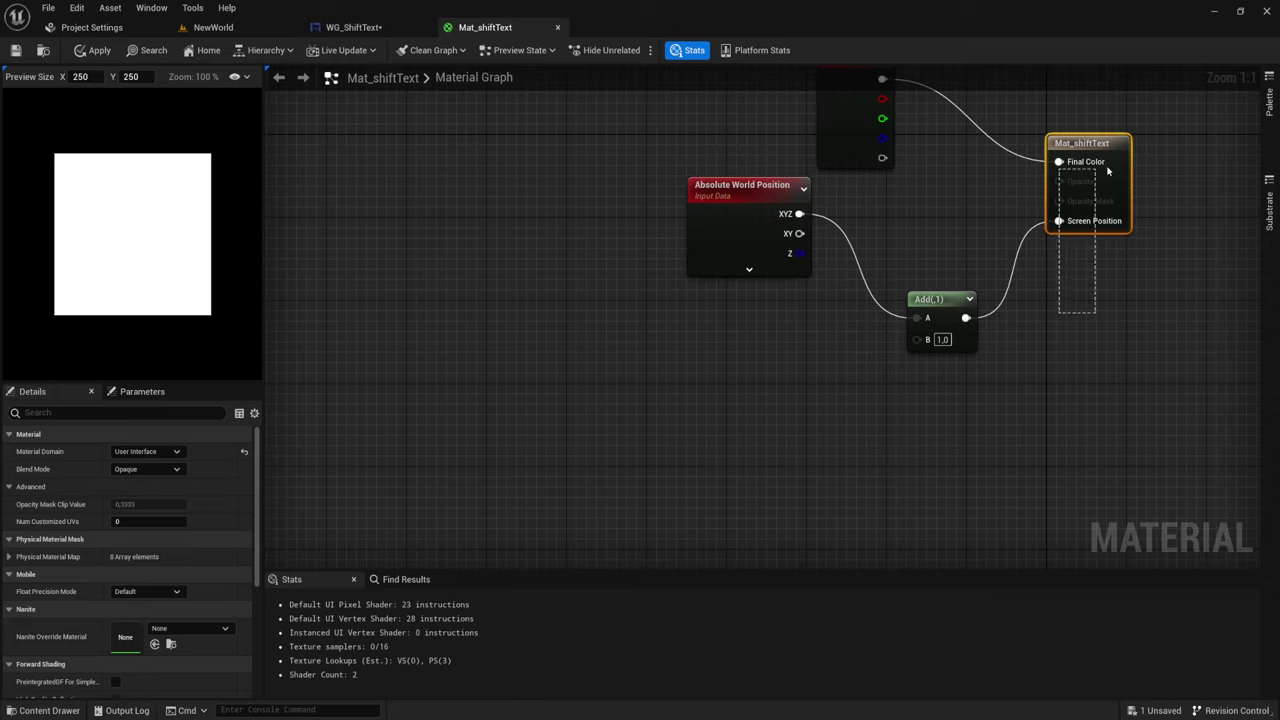
mouse_move(879, 368)
right_down()
mouse_move(863, 319)
mouse_move(842, 318)
right_up()
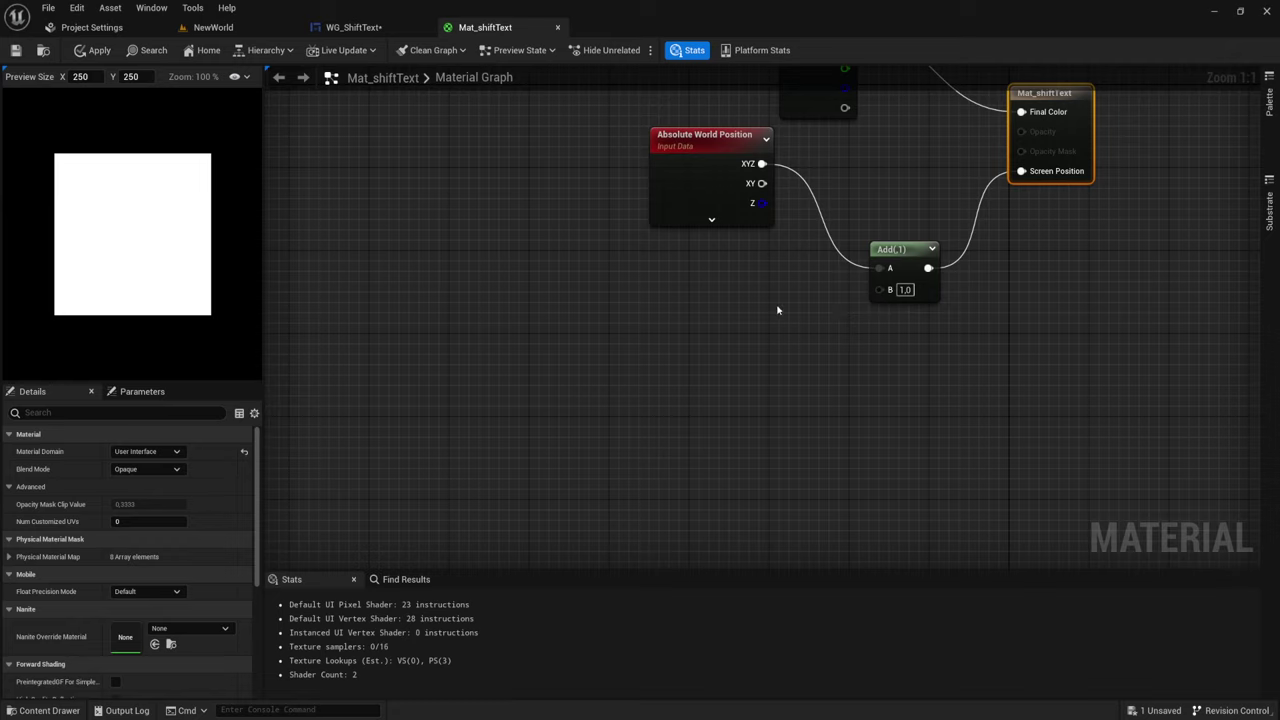
click(669, 152)
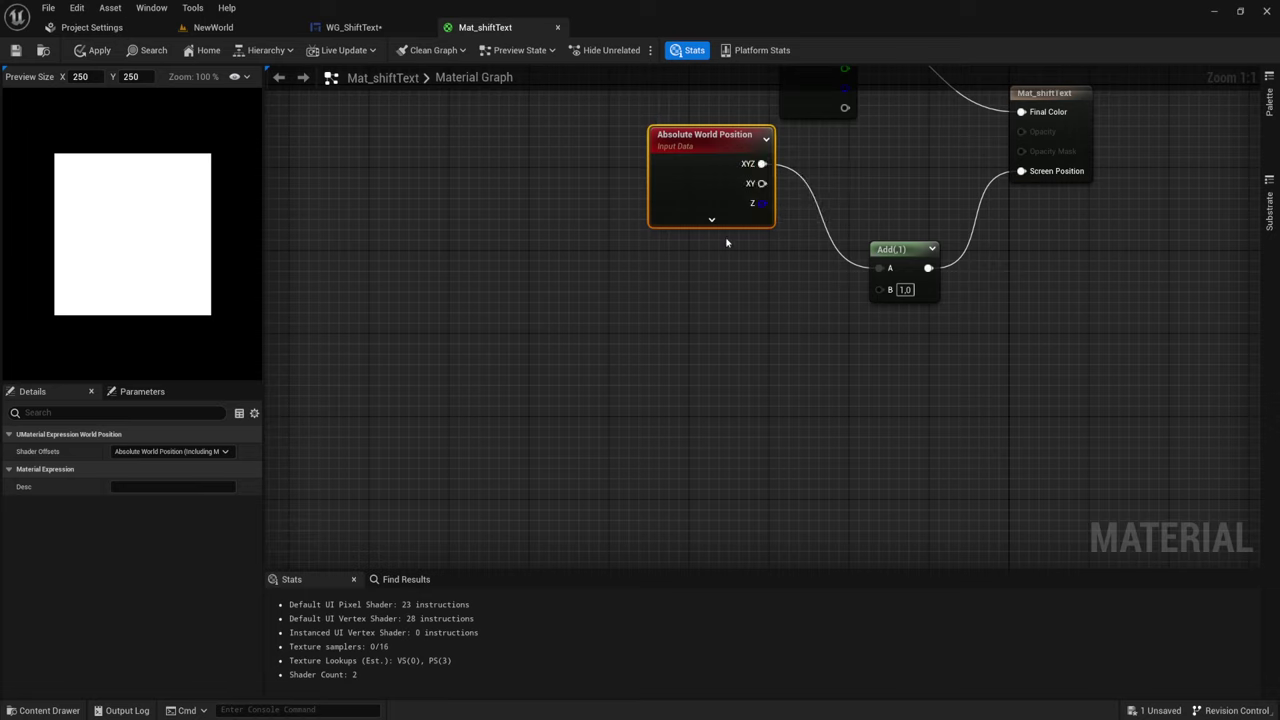
Step: Add a MakeFloat3 node and wire its Result into the Add node's B input
right_click(742, 330)
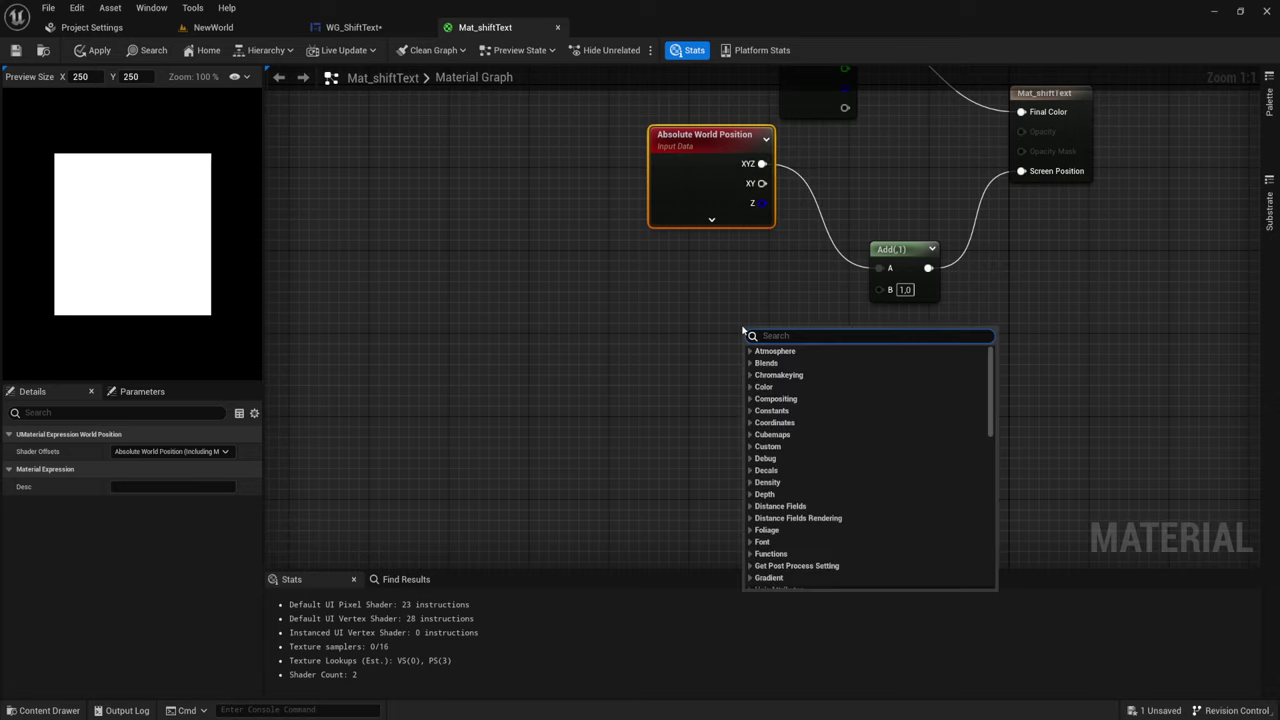
text(make)
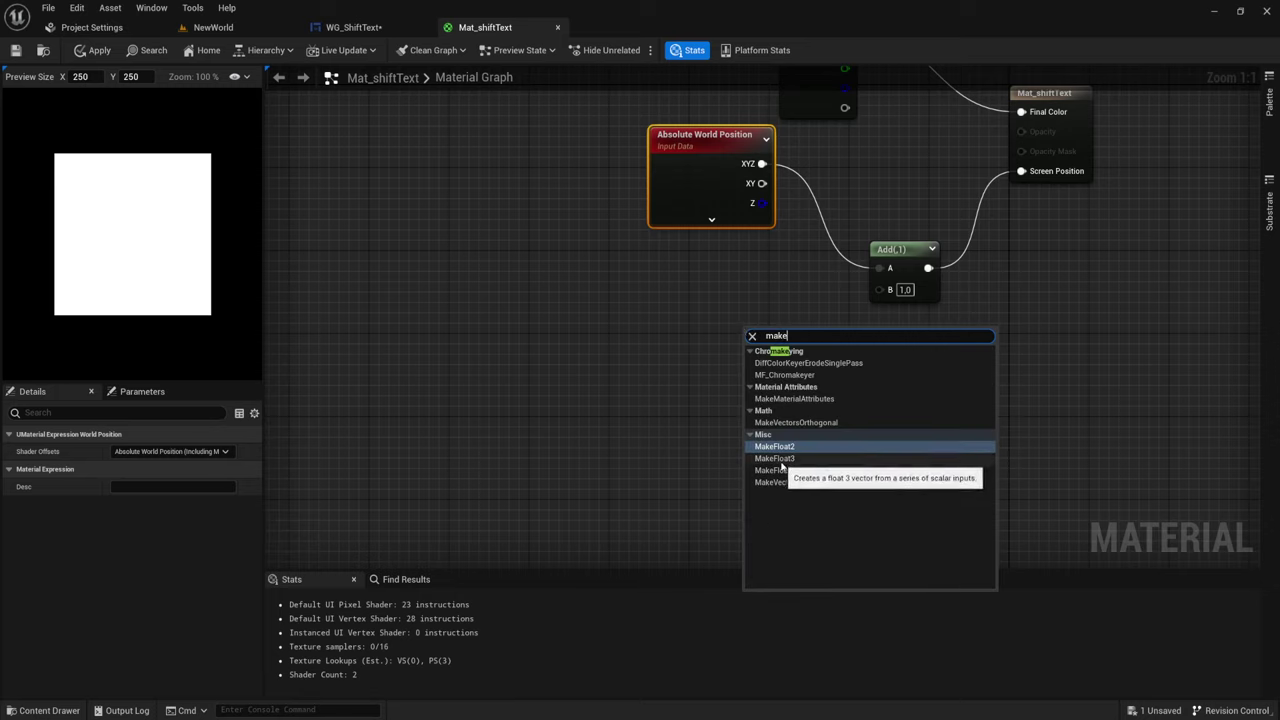
click(781, 462)
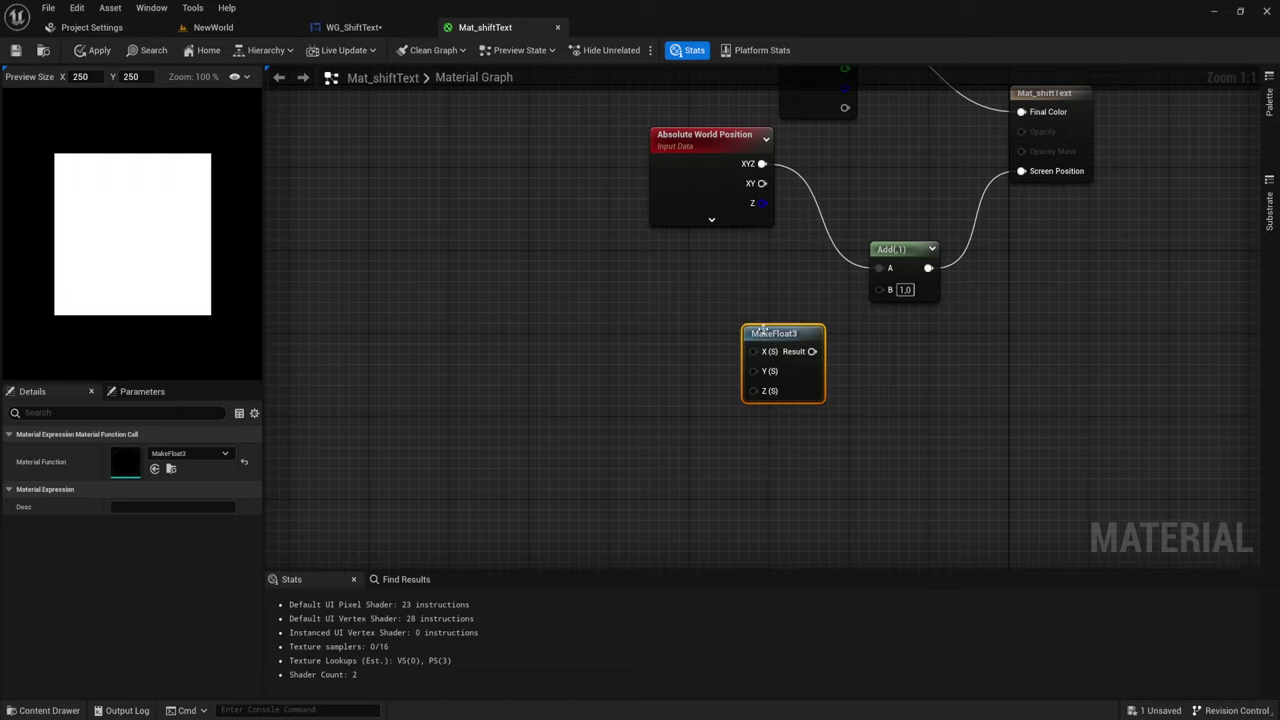
drag(724, 296, 763, 477)
drag(817, 352, 879, 289)
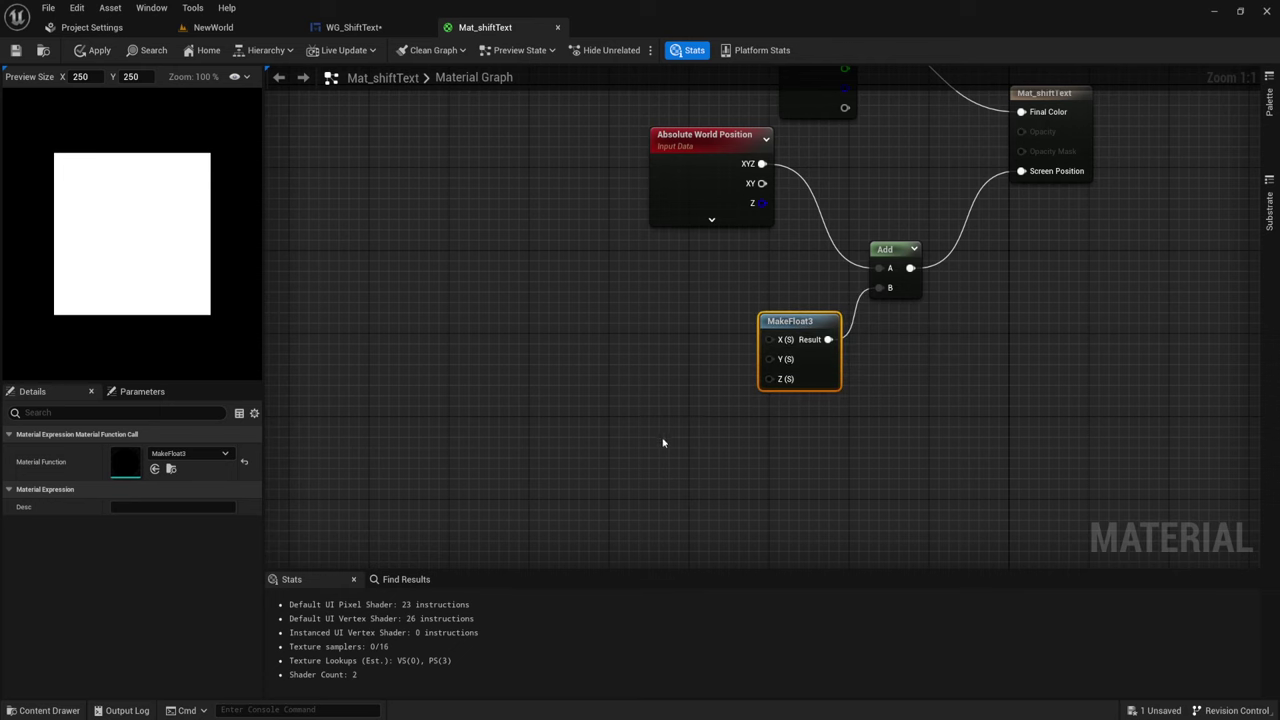
mouse_move(664, 442)
right_down()
mouse_move(746, 440)
mouse_move(724, 424)
right_up()
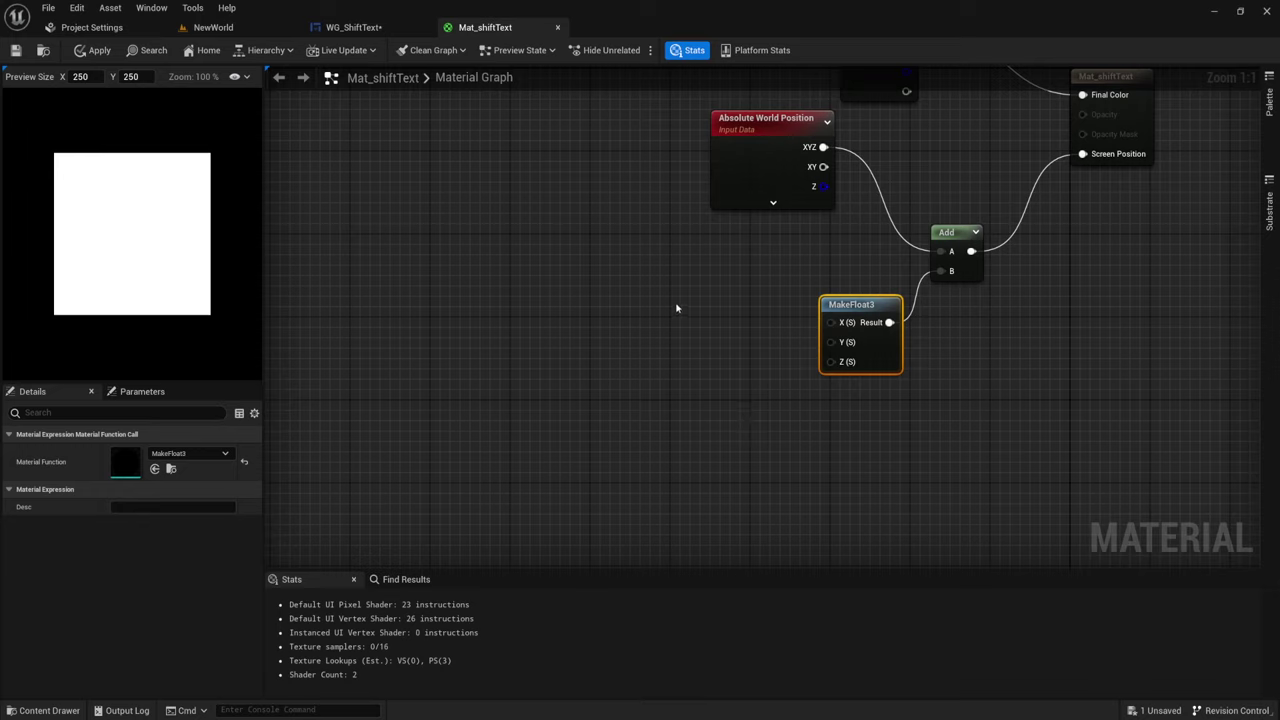
Step: Add a Texture Sample node, deleting a mistakenly added Texture Object node
right_click(527, 251)
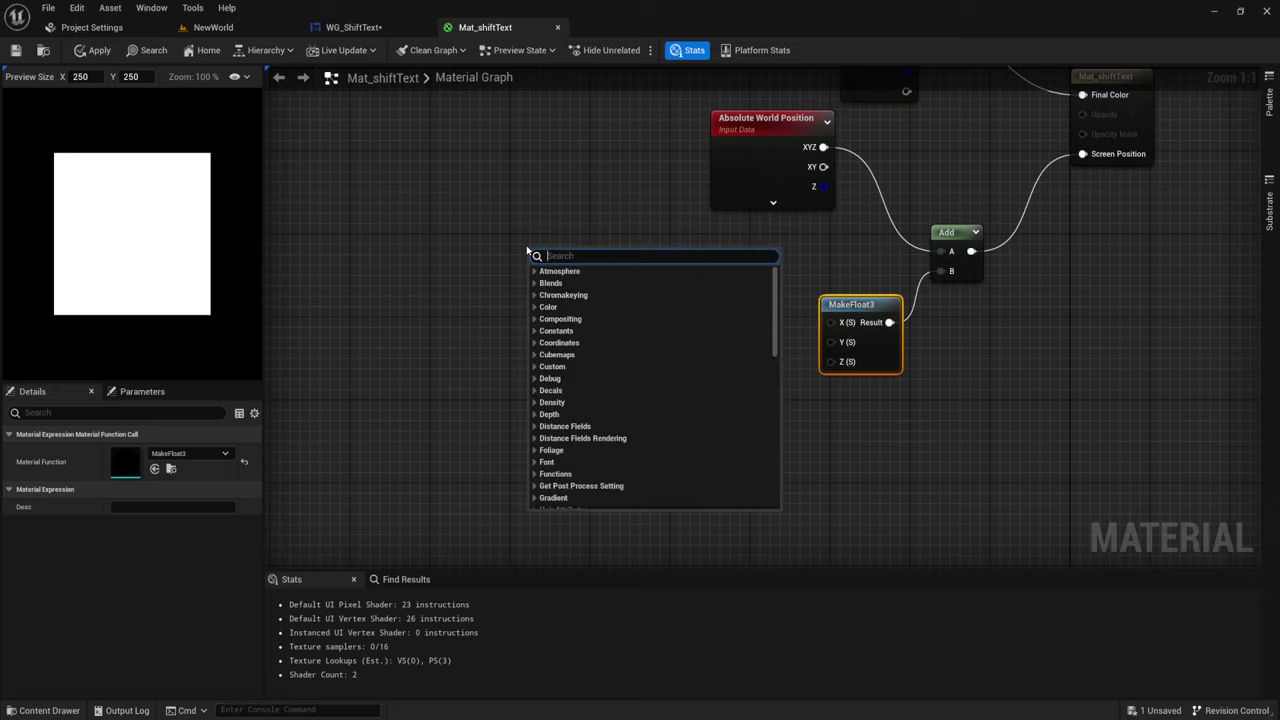
text(text)
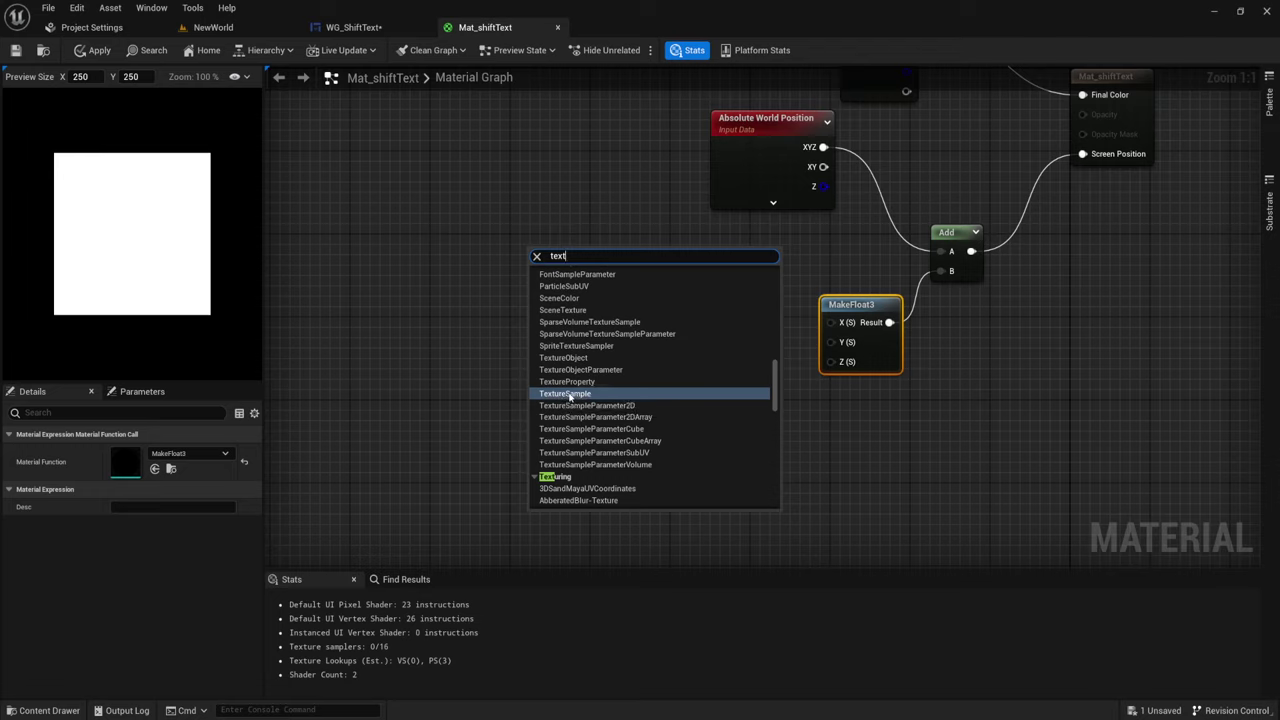
click(575, 359)
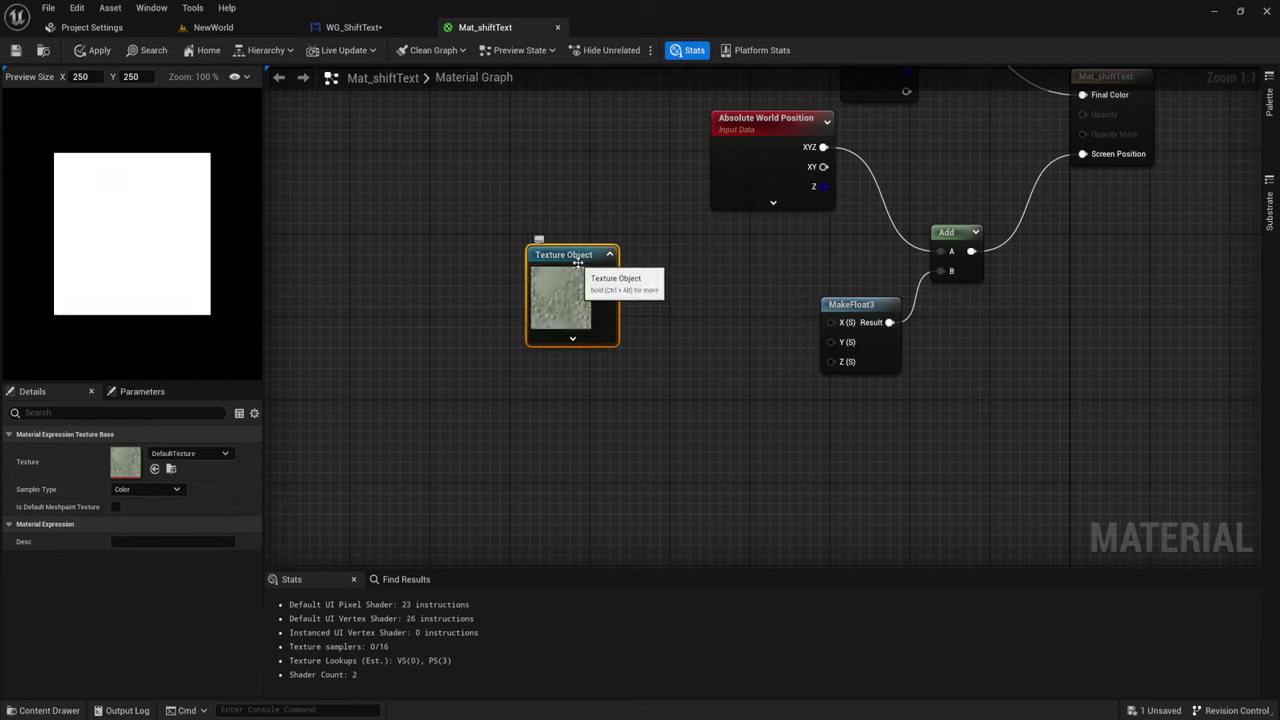
key(Delete)
right_click(537, 249)
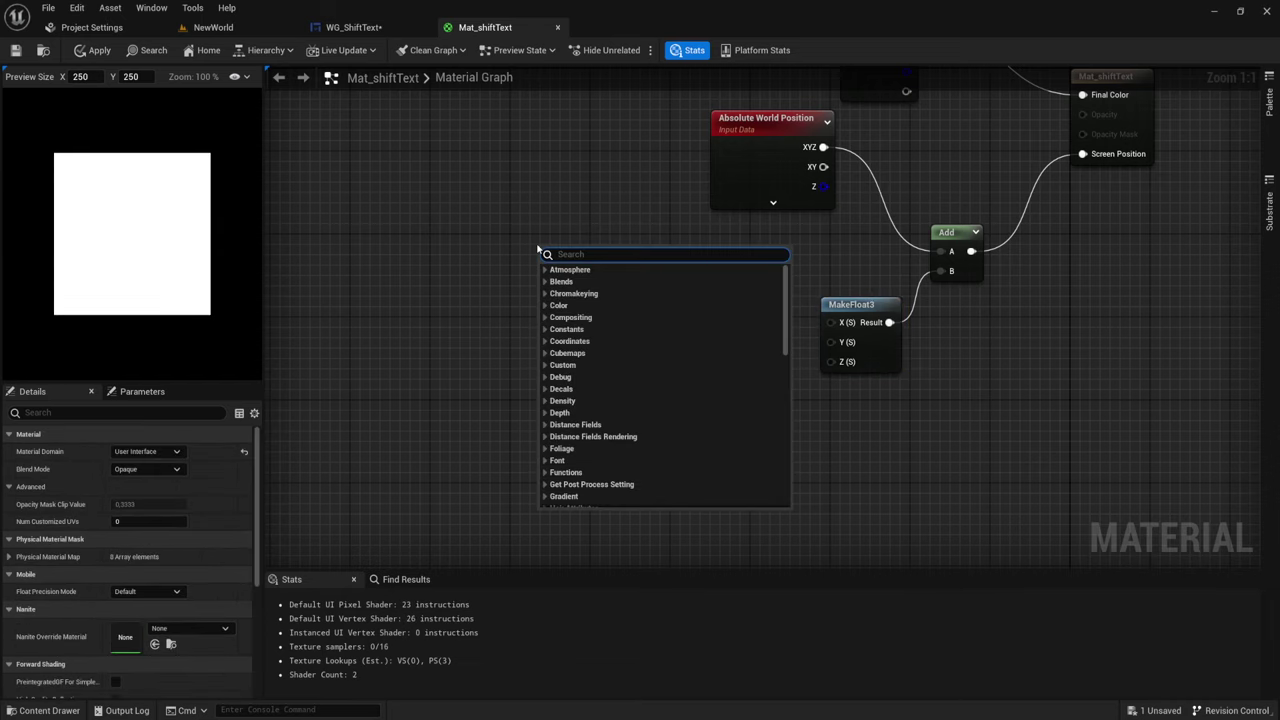
text(text)
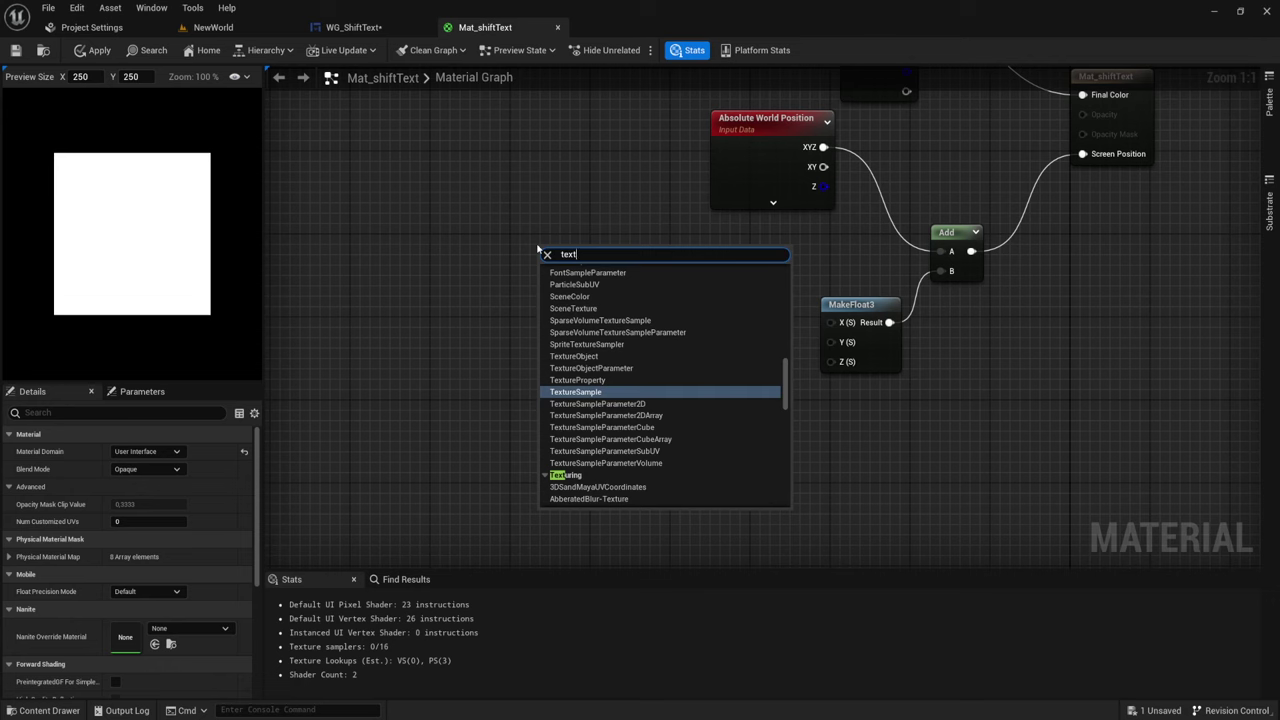
click(600, 392)
Step: Convert the Texture Sample to a parameter named 'Texture' and move it into place
right_click(630, 255)
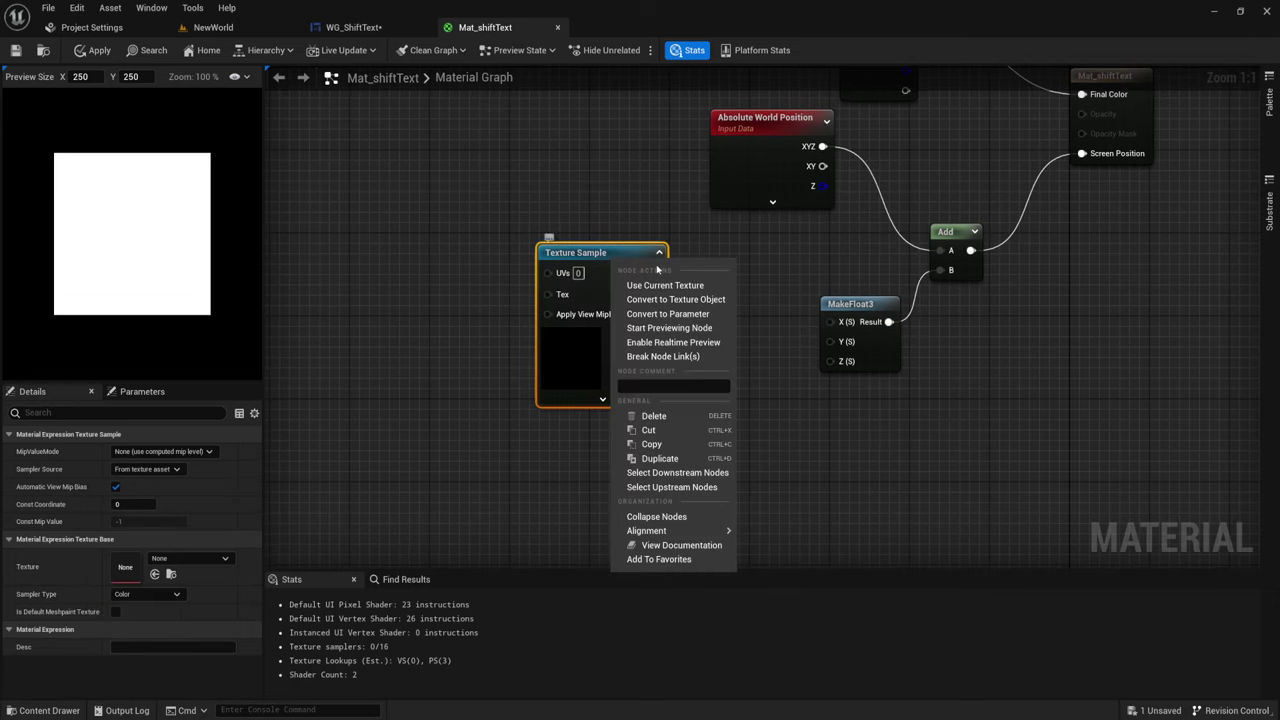
click(667, 313)
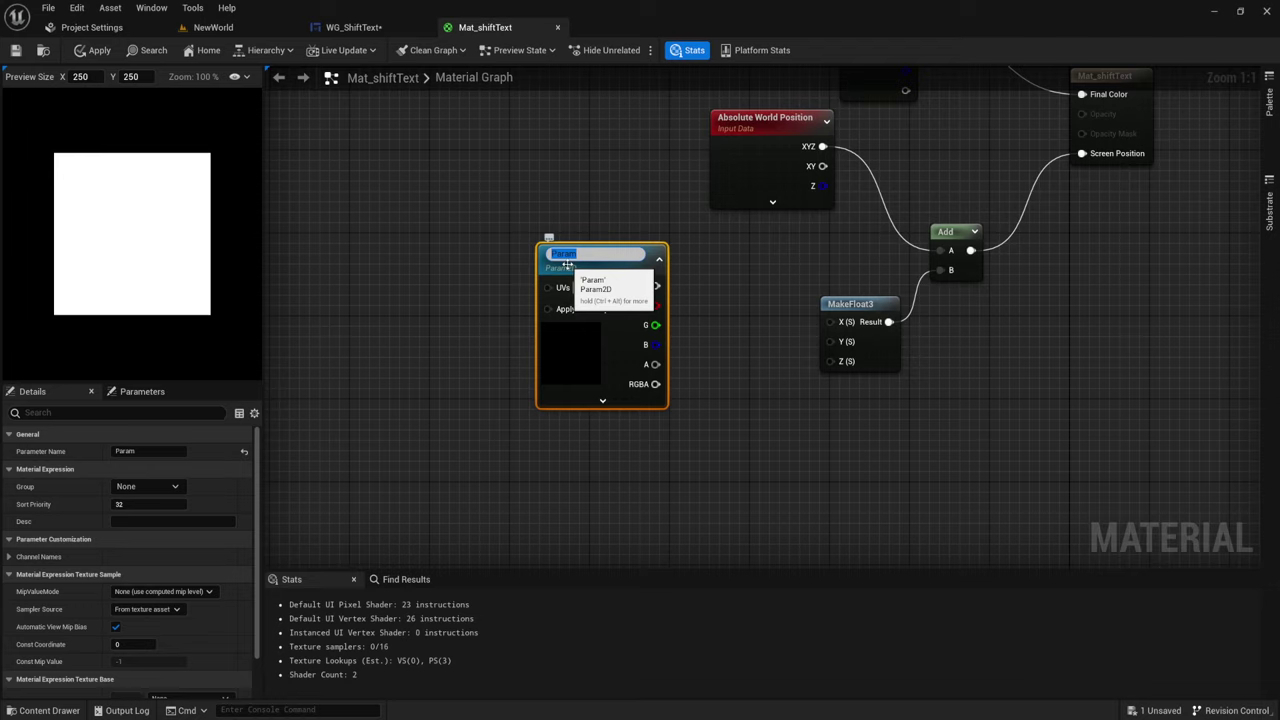
text(Texture)
key(Return)
drag(567, 266, 549, 223)
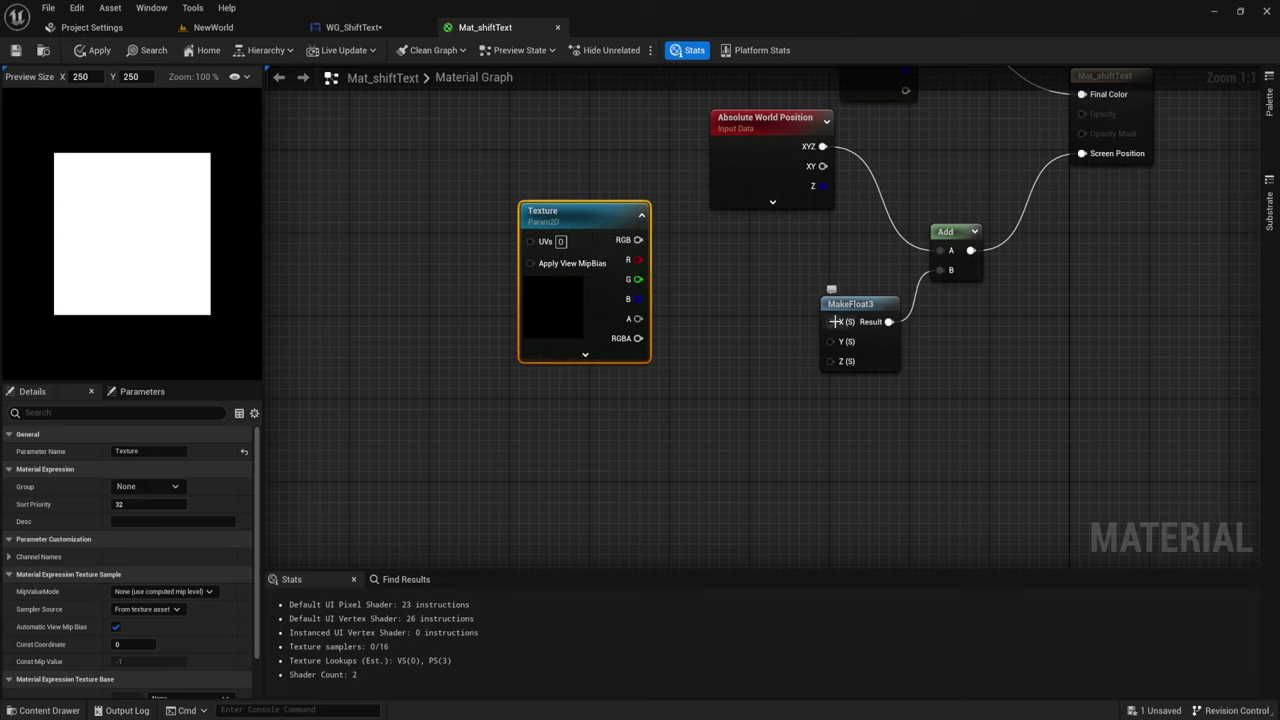
drag(550, 215, 540, 205)
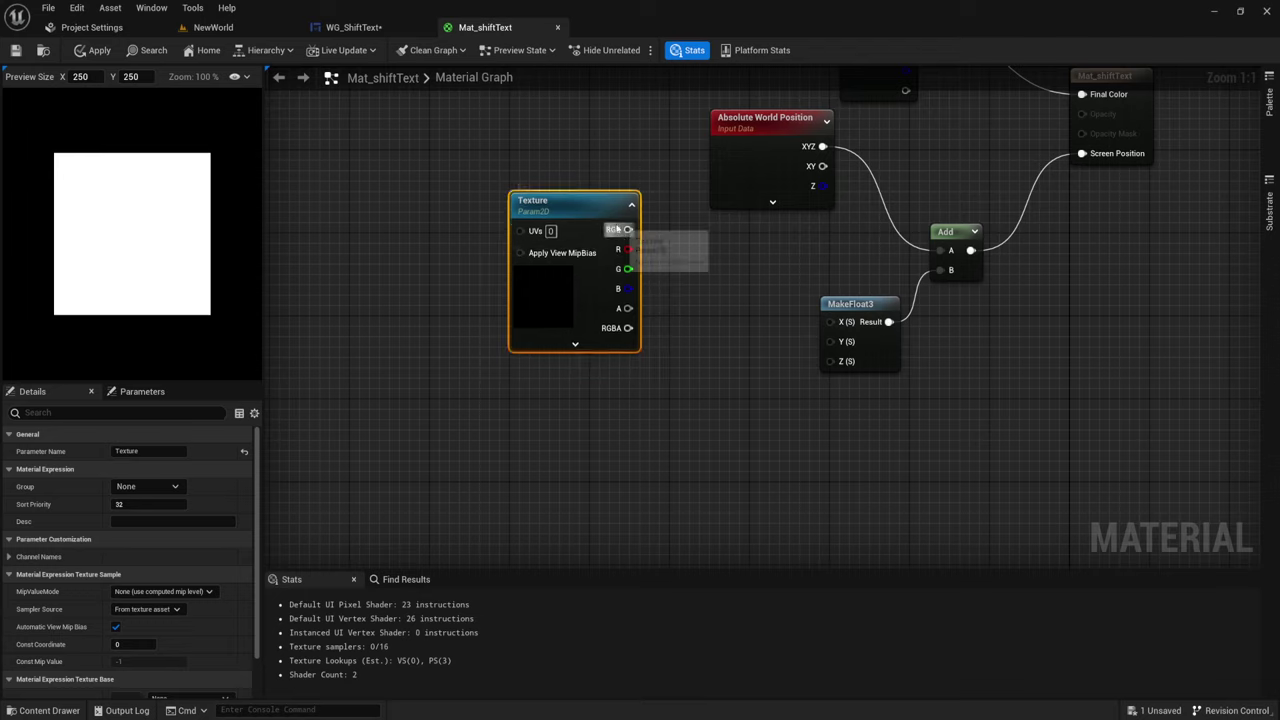
drag(628, 229, 702, 285)
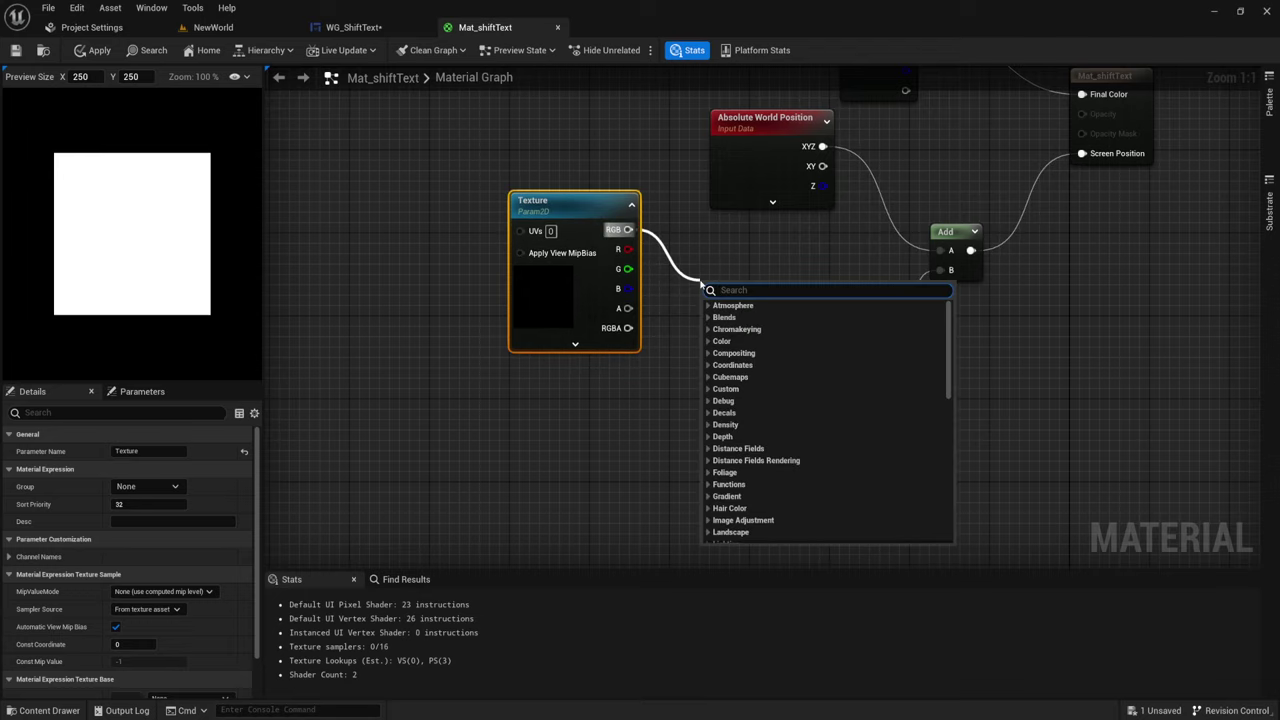
Step: Add a Multiply node on Texture's RGB and wire it into MakeFloat3's X
text(multiply)
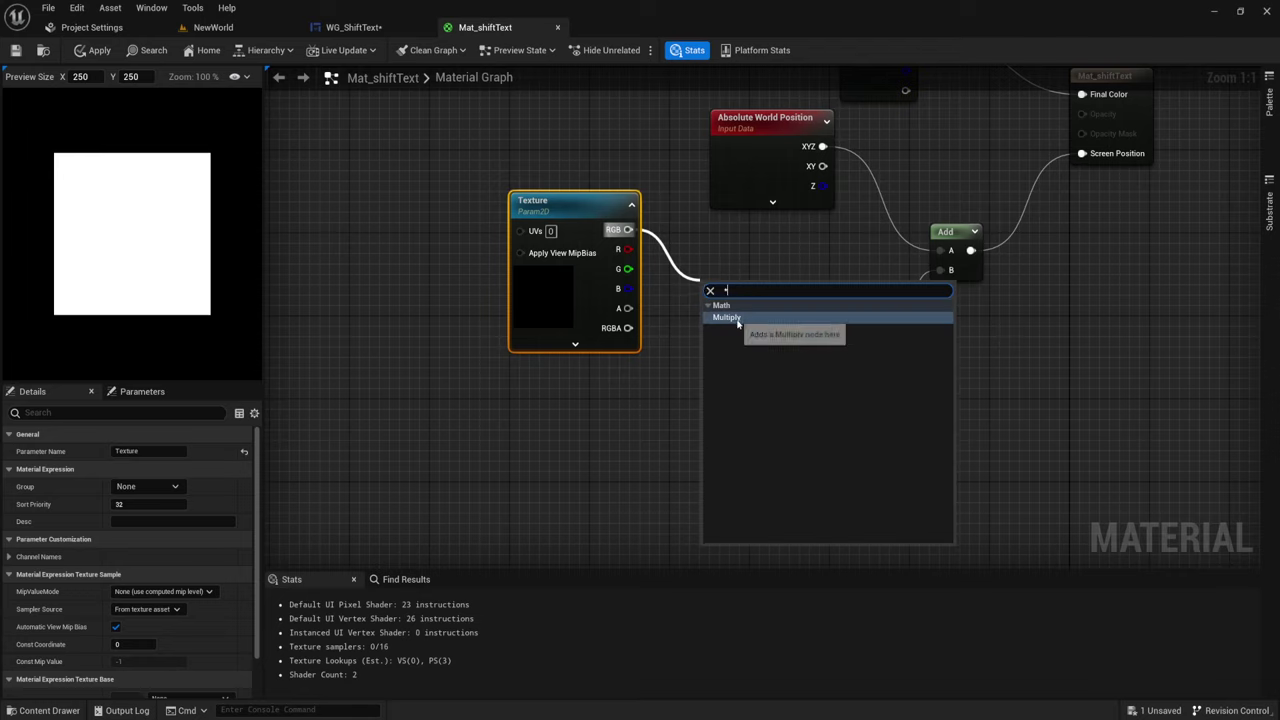
click(738, 316)
mouse_move(764, 307)
mouse_down()
mouse_move(830, 321)
mouse_move(764, 307)
mouse_up()
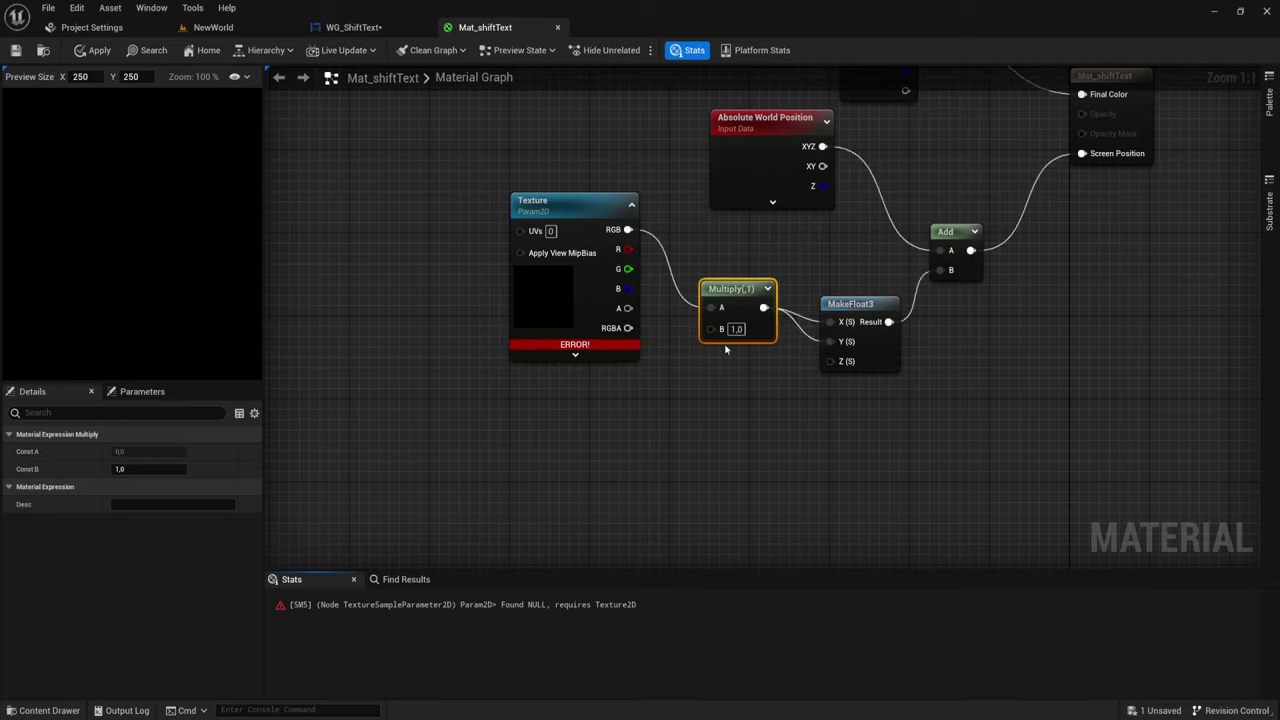
Step: Add a scalar parameter 'Shift' with default 2,0 and wire it into Multiply's B input
click(620, 405)
text(Shift)
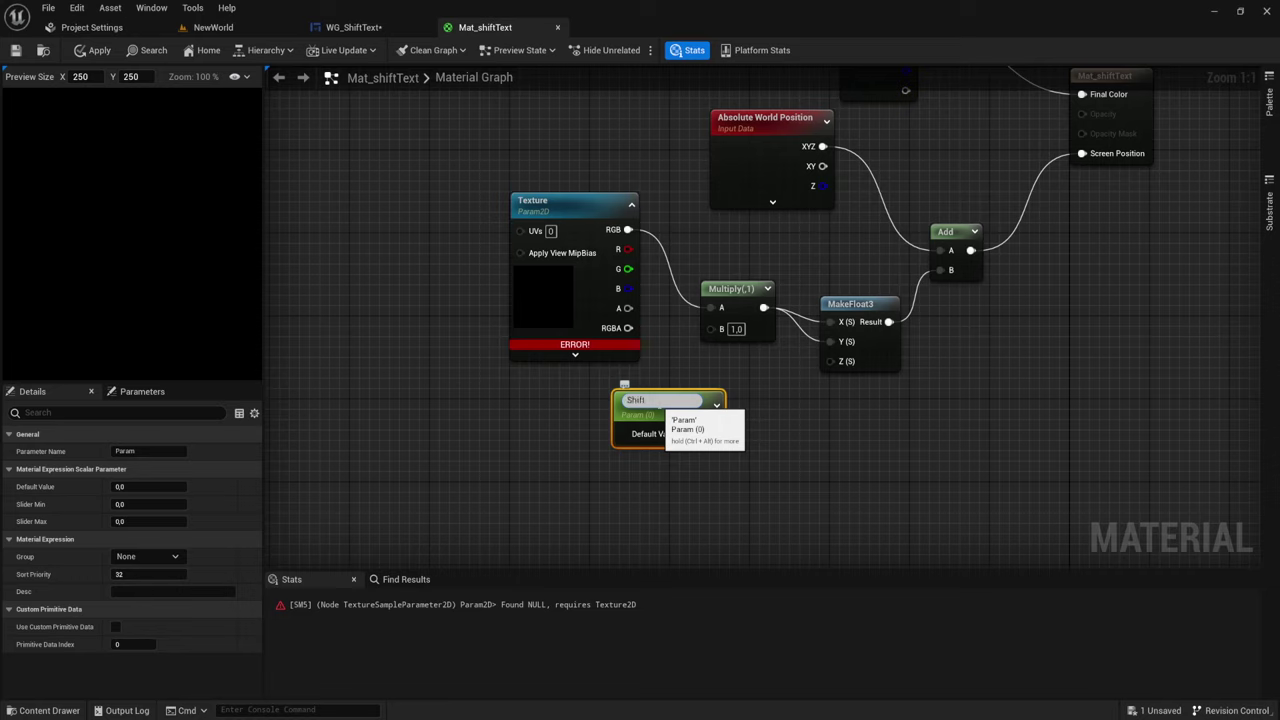
key(Return)
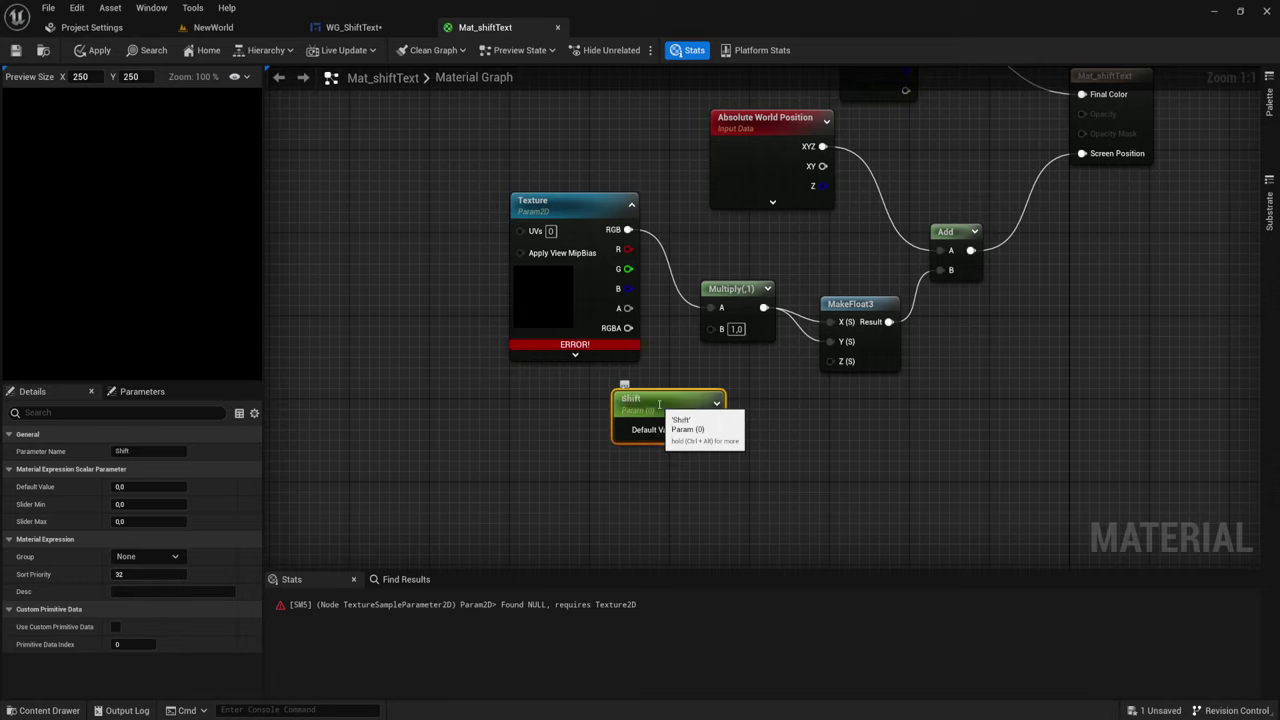
drag(712, 429, 711, 328)
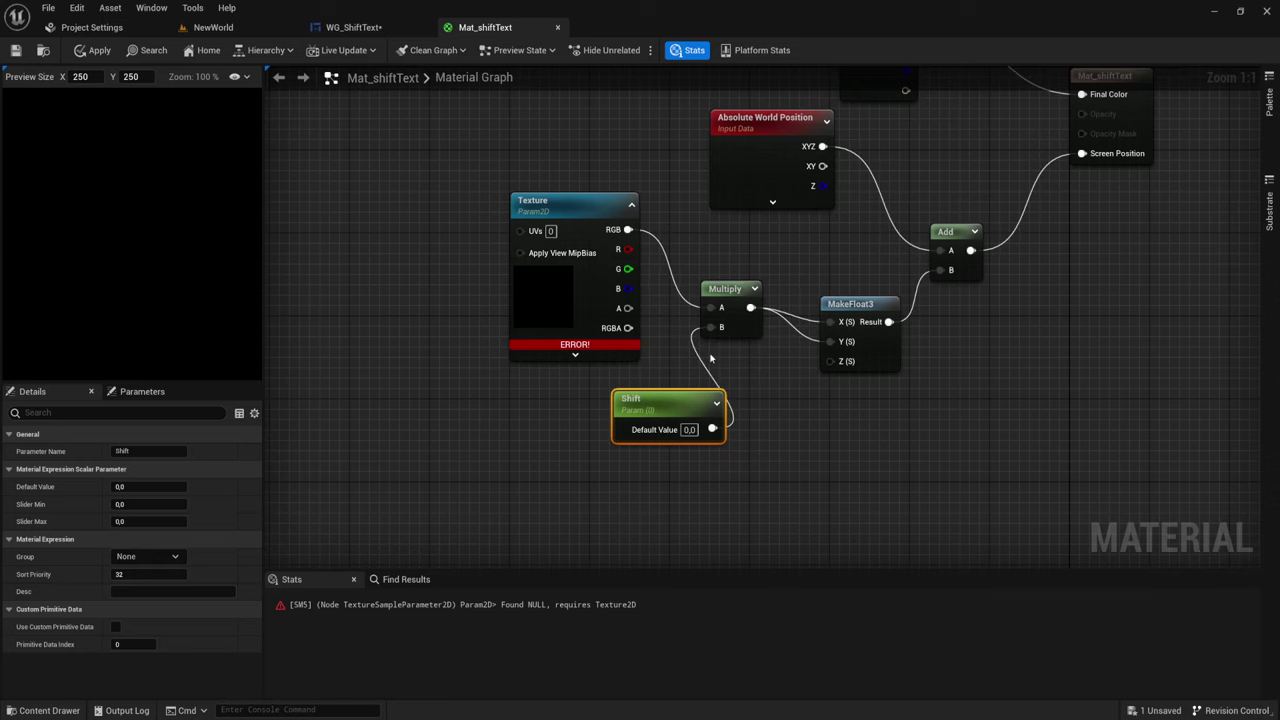
right_drag(723, 488, 897, 440)
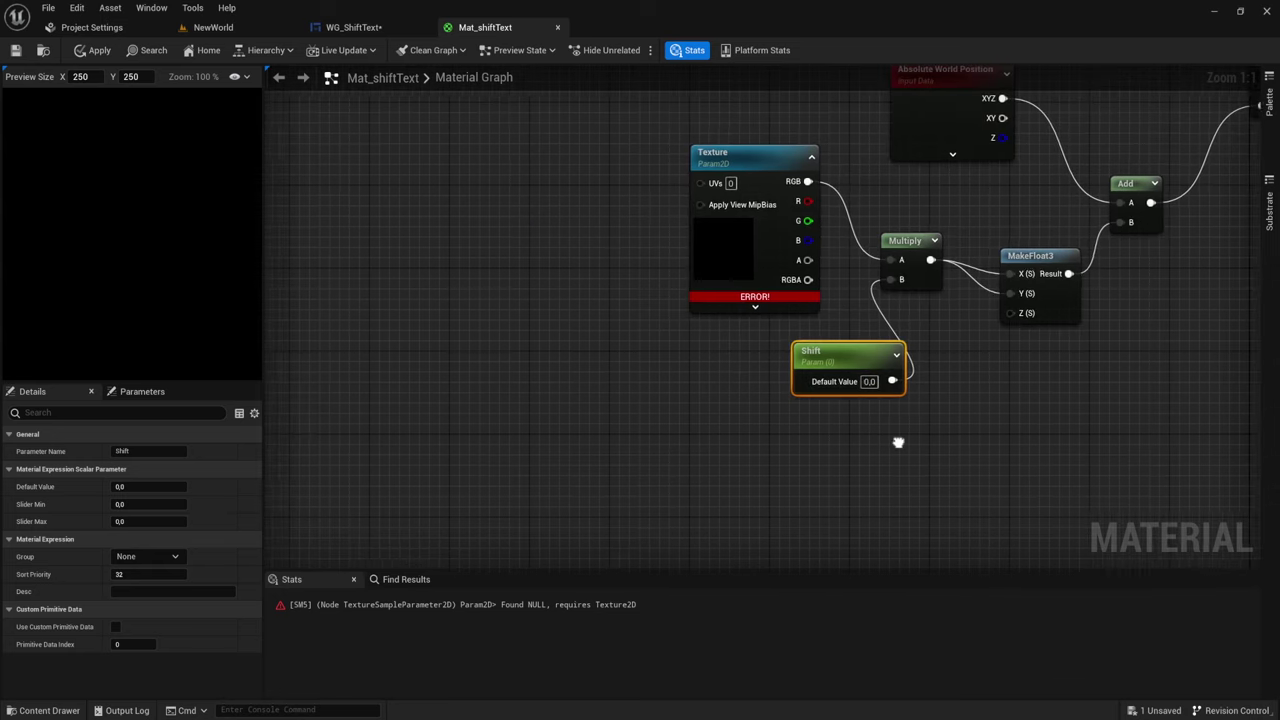
click(863, 381)
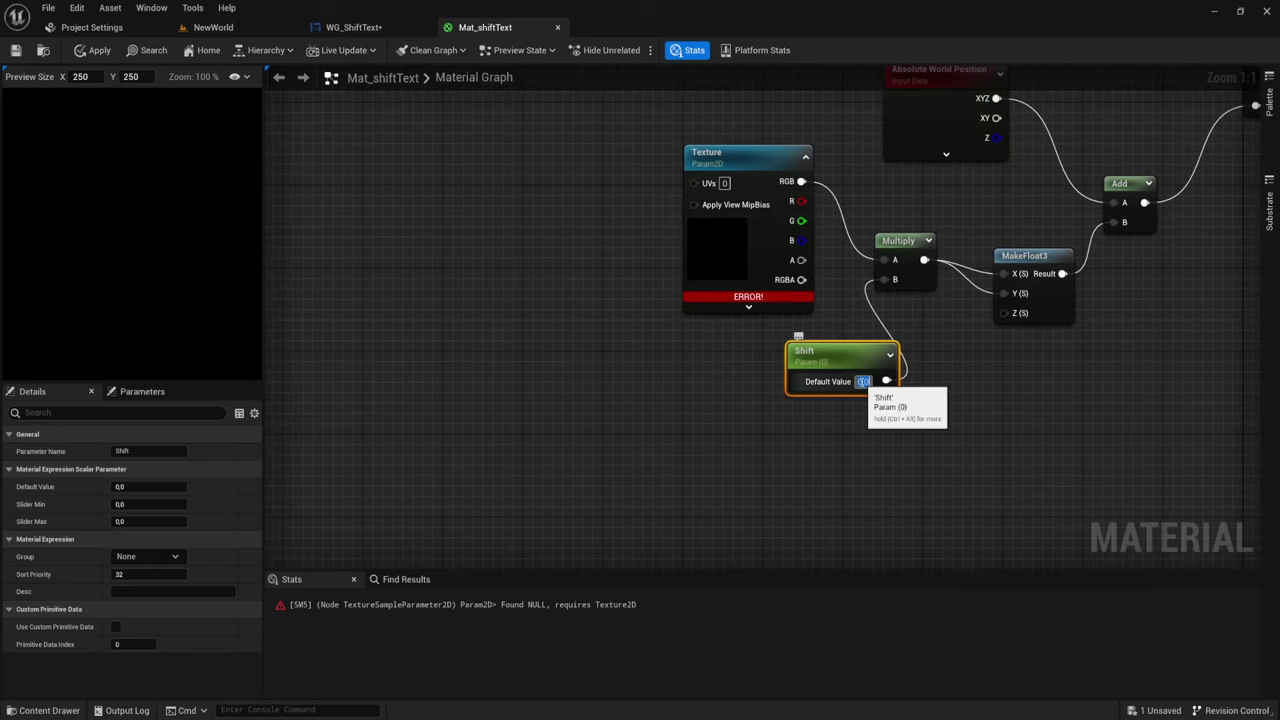
text(2)
key(Return)
click(740, 432)
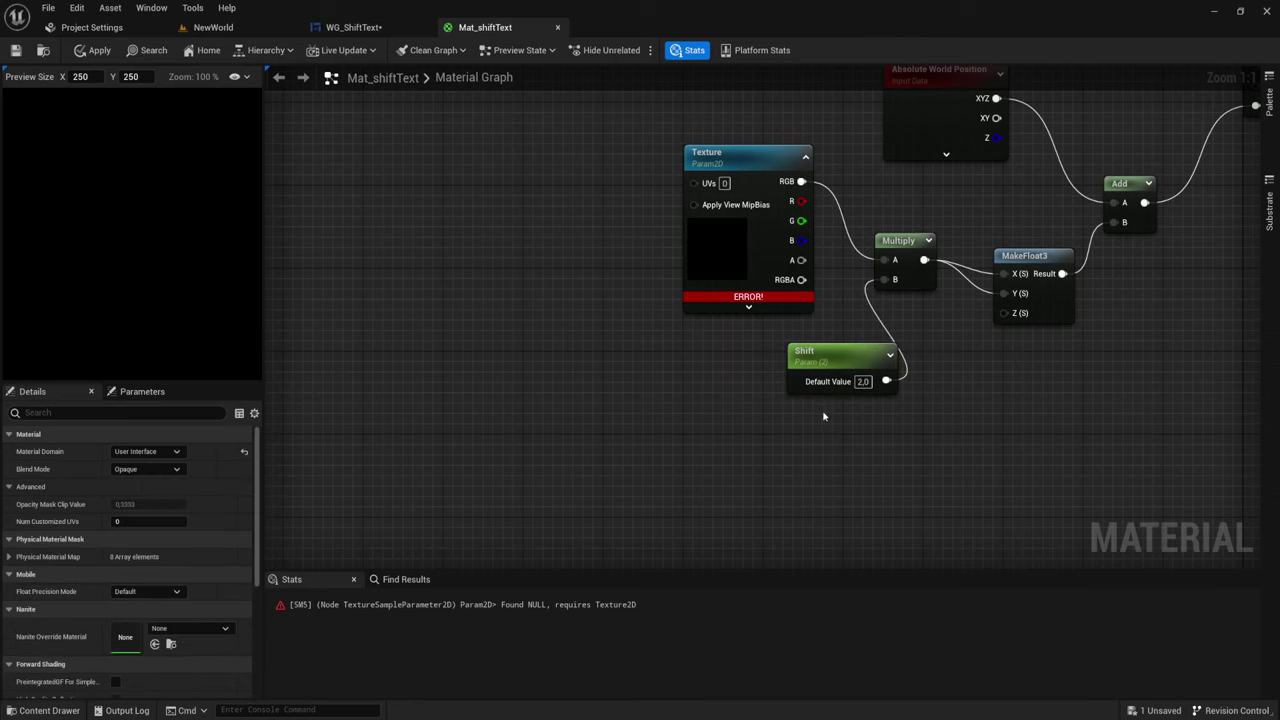
mouse_move(824, 416)
right_down()
mouse_move(838, 429)
mouse_move(784, 434)
right_up()
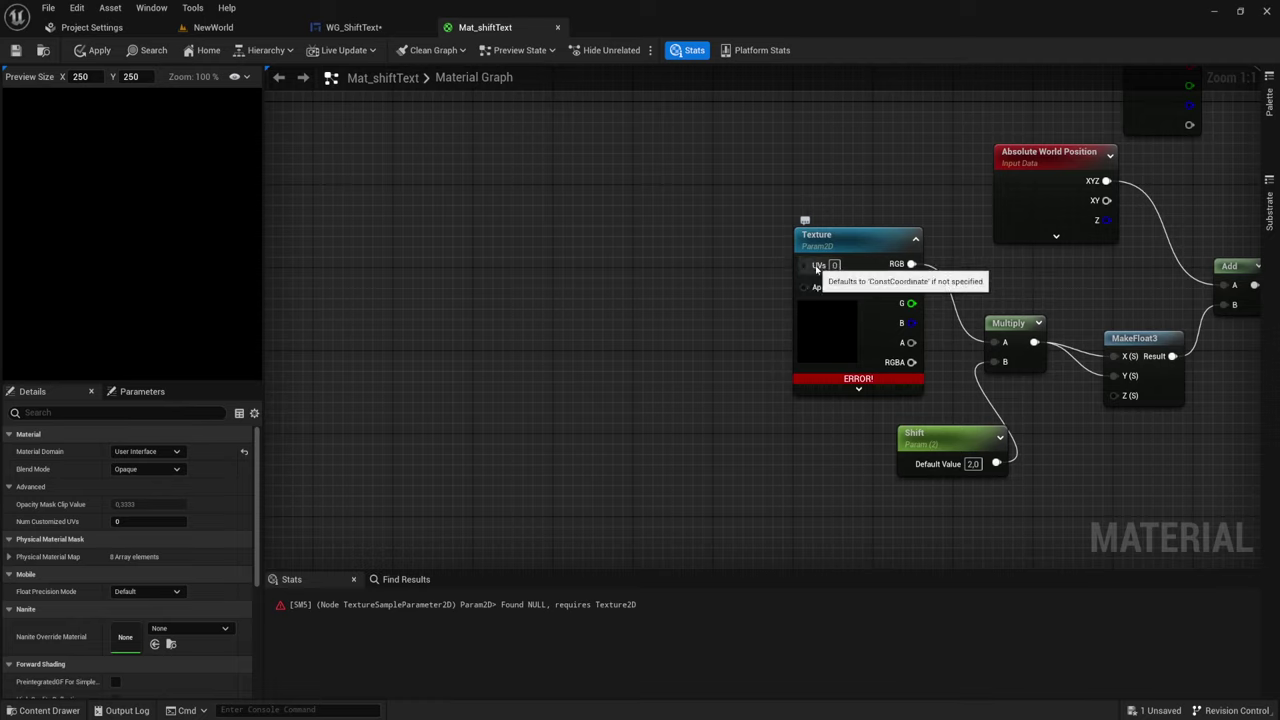
Step: Add a TexCoord[0] node to the Mat_shiftText graph
right_click(488, 226)
text(te)
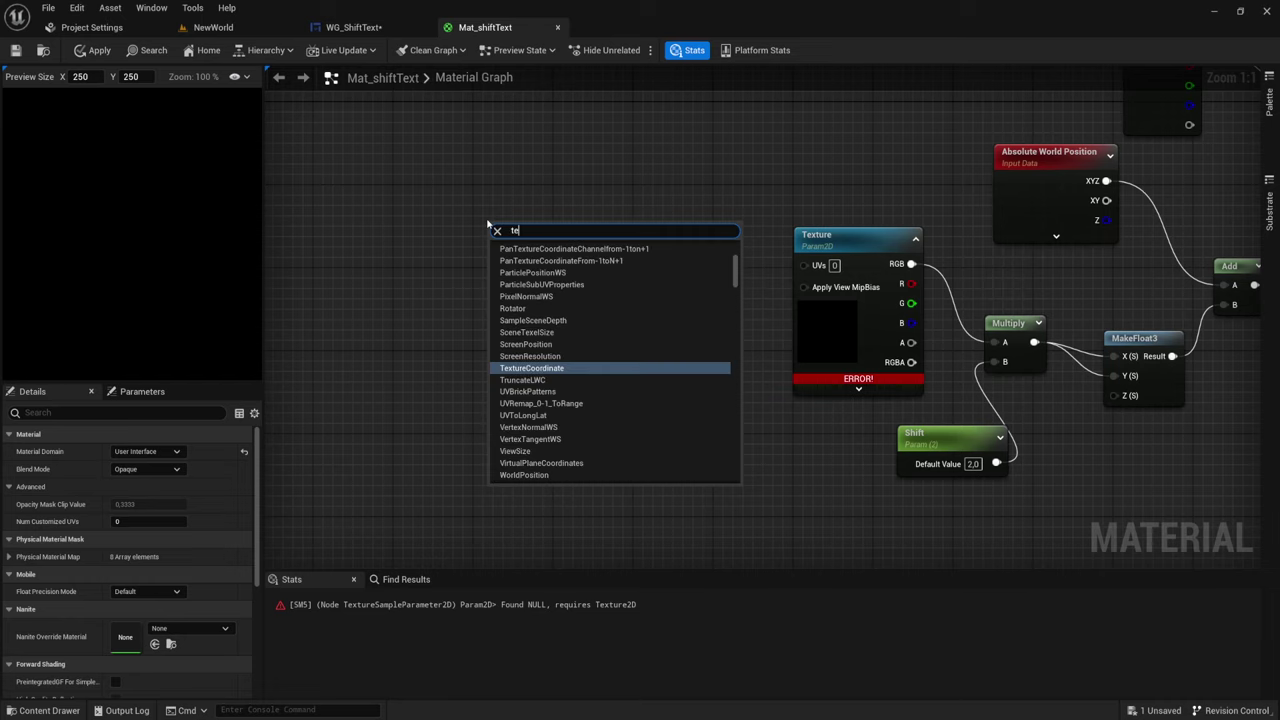
text(xture)
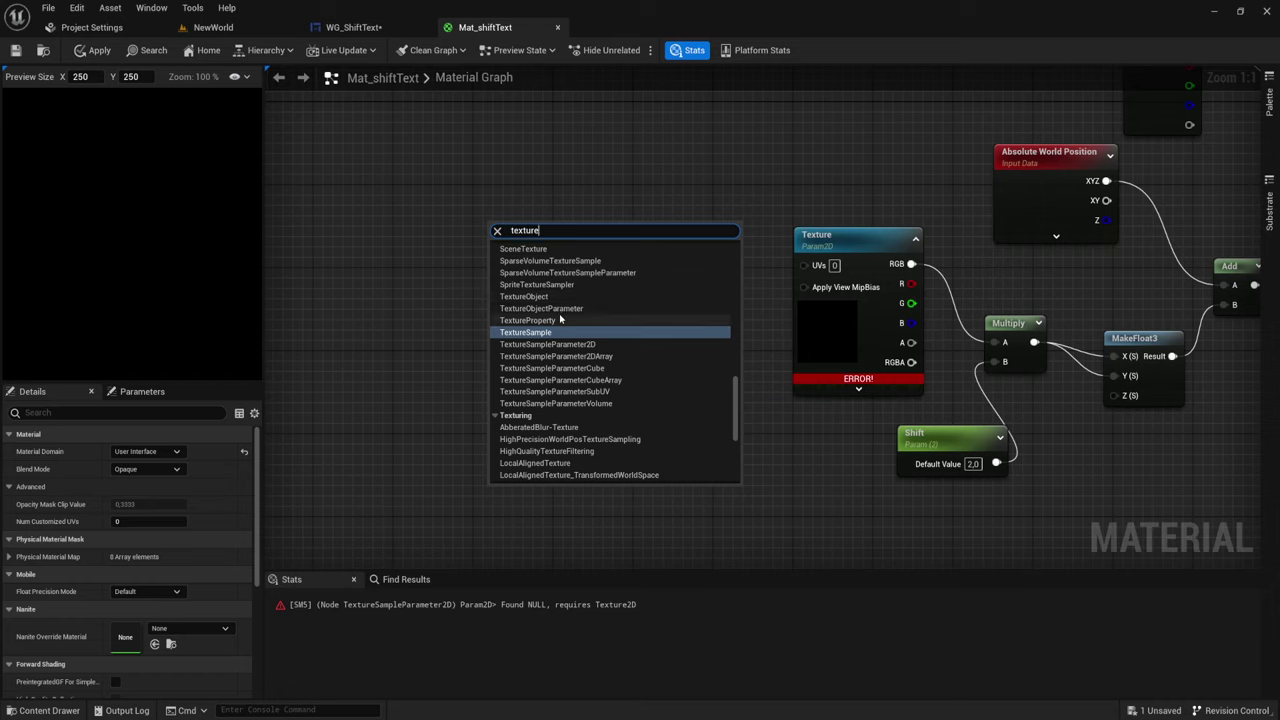
text( coo)
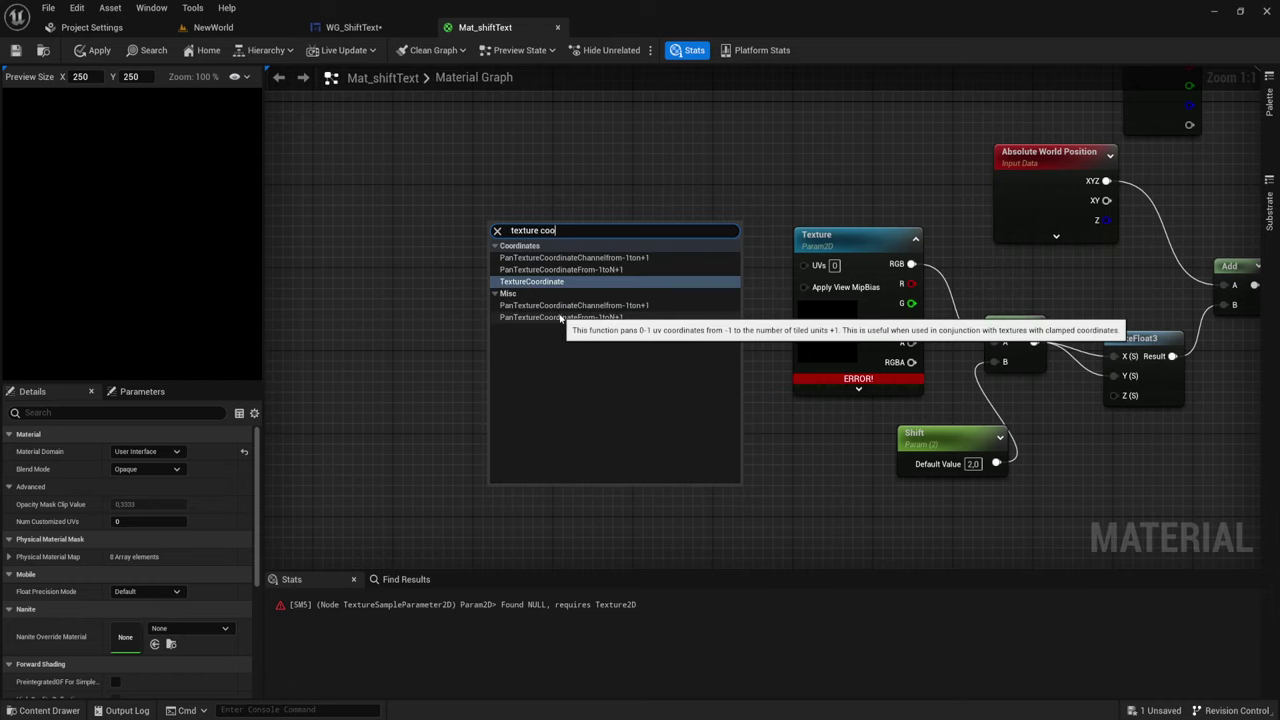
key(Return)
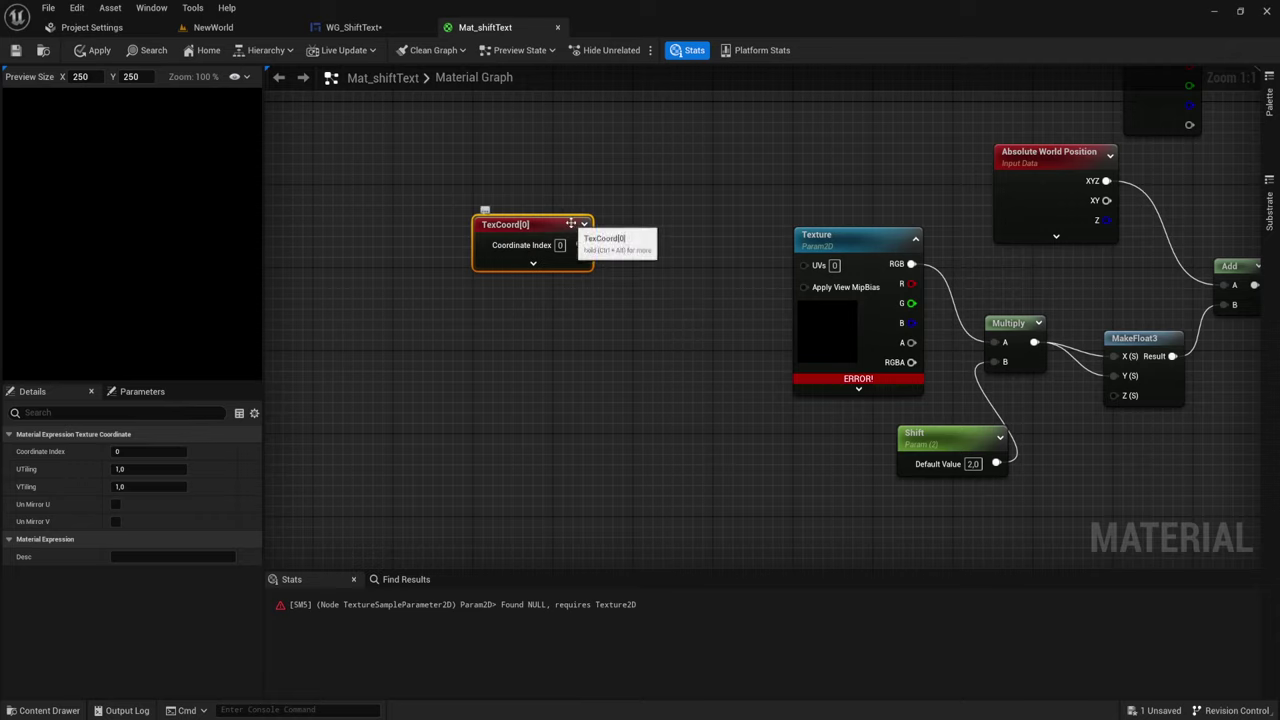
drag(485, 211, 445, 211)
Step: Add a Panner fed by TexCoord and wire its output into the Texture's UVs
drag(540, 244, 603, 252)
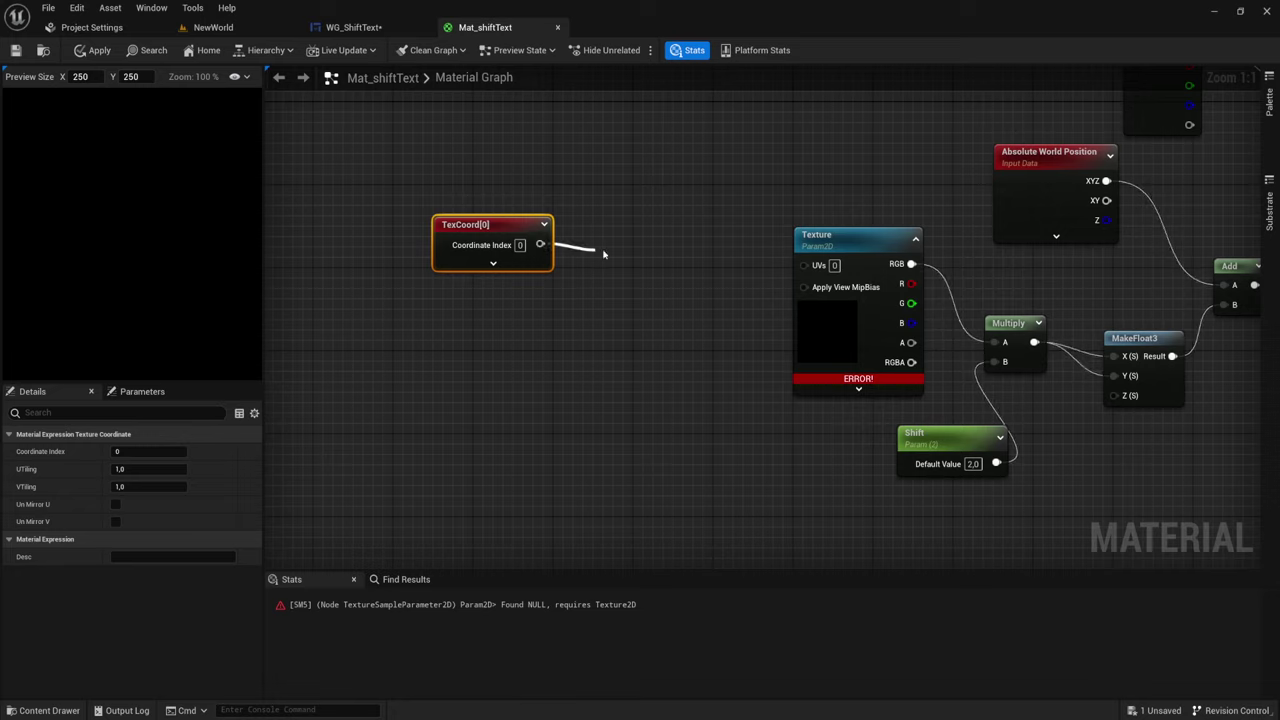
text(pann)
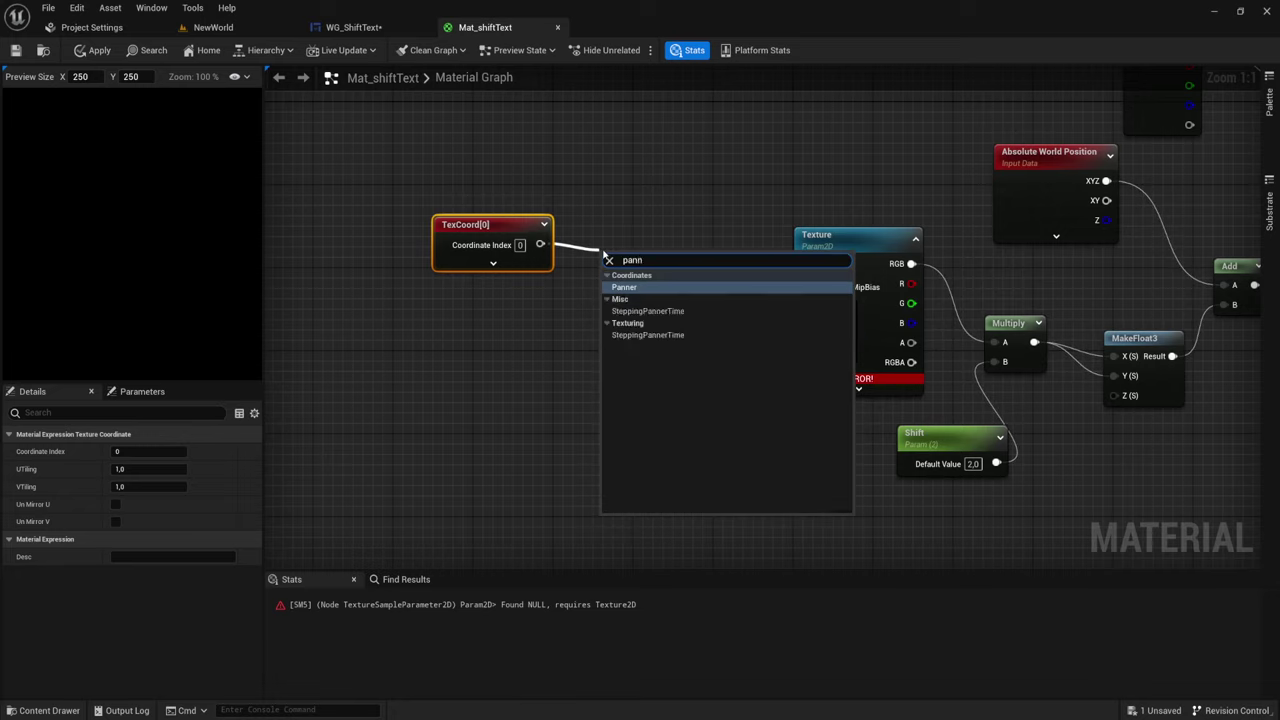
click(630, 287)
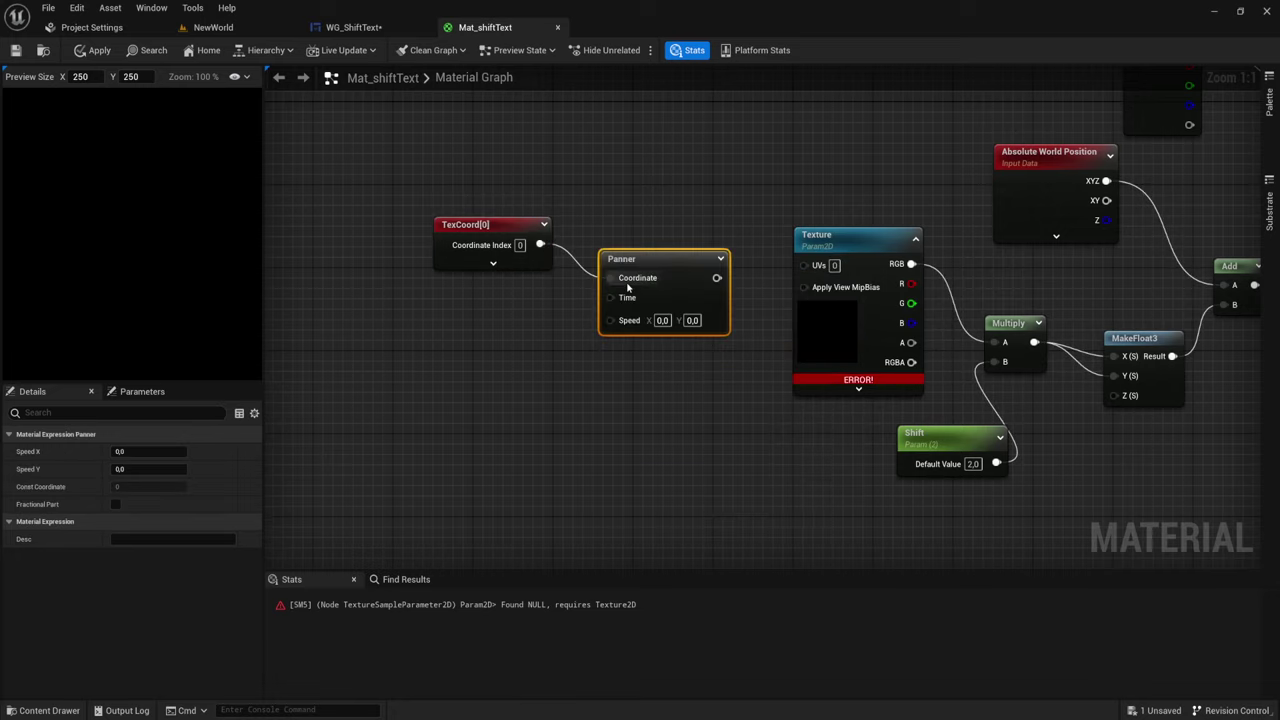
drag(716, 278, 804, 265)
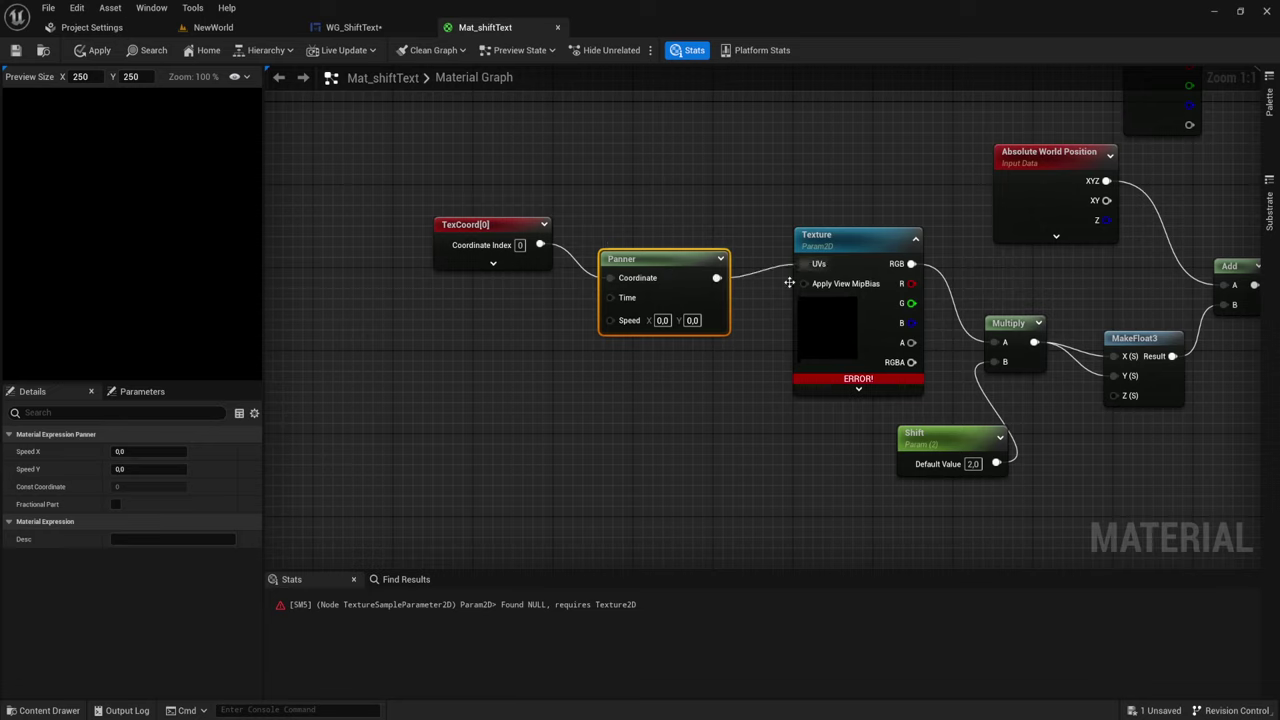
drag(666, 260, 690, 247)
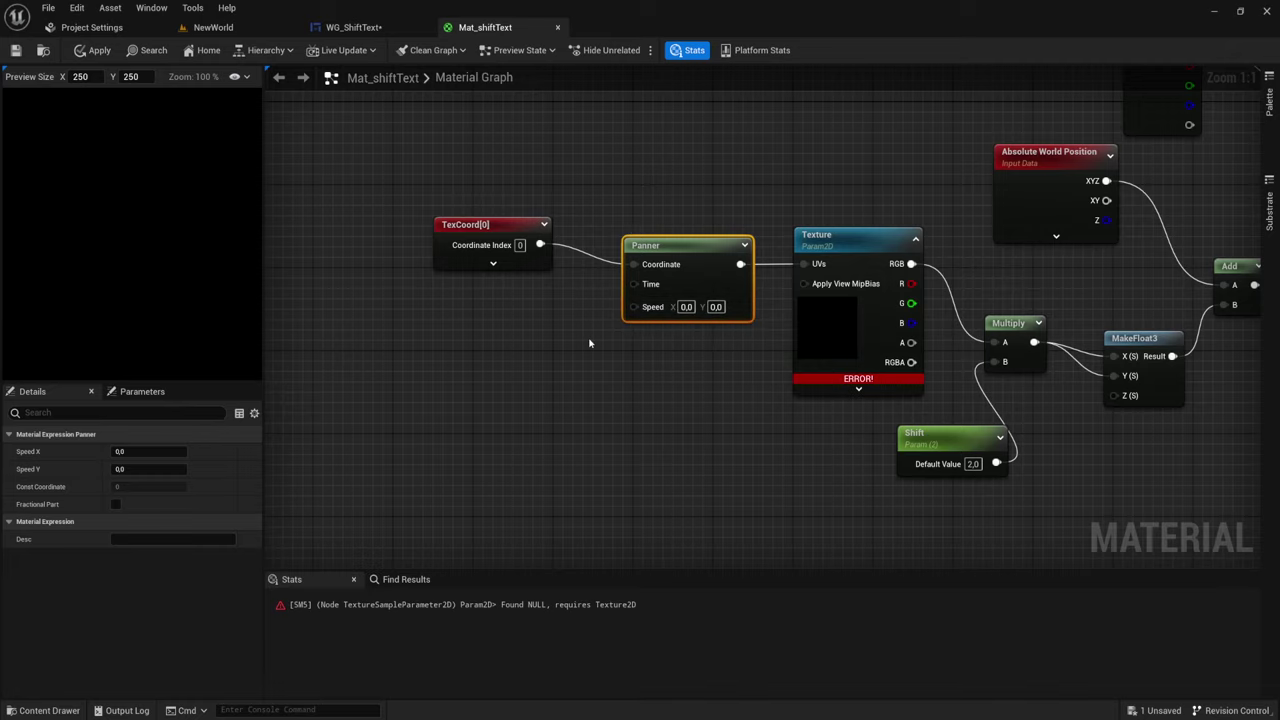
Step: Add a MakeFloat2 node feeding the Panner's Speed input
right_drag(547, 335, 585, 309)
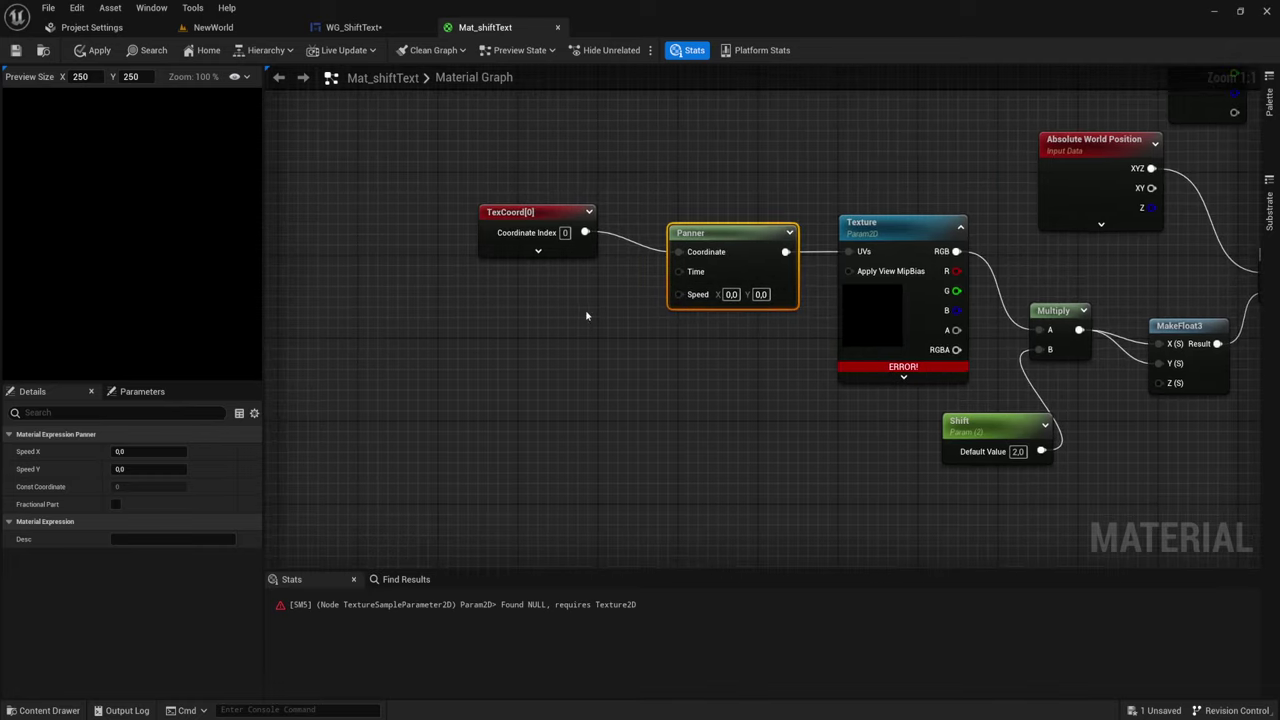
right_click(542, 316)
text(make)
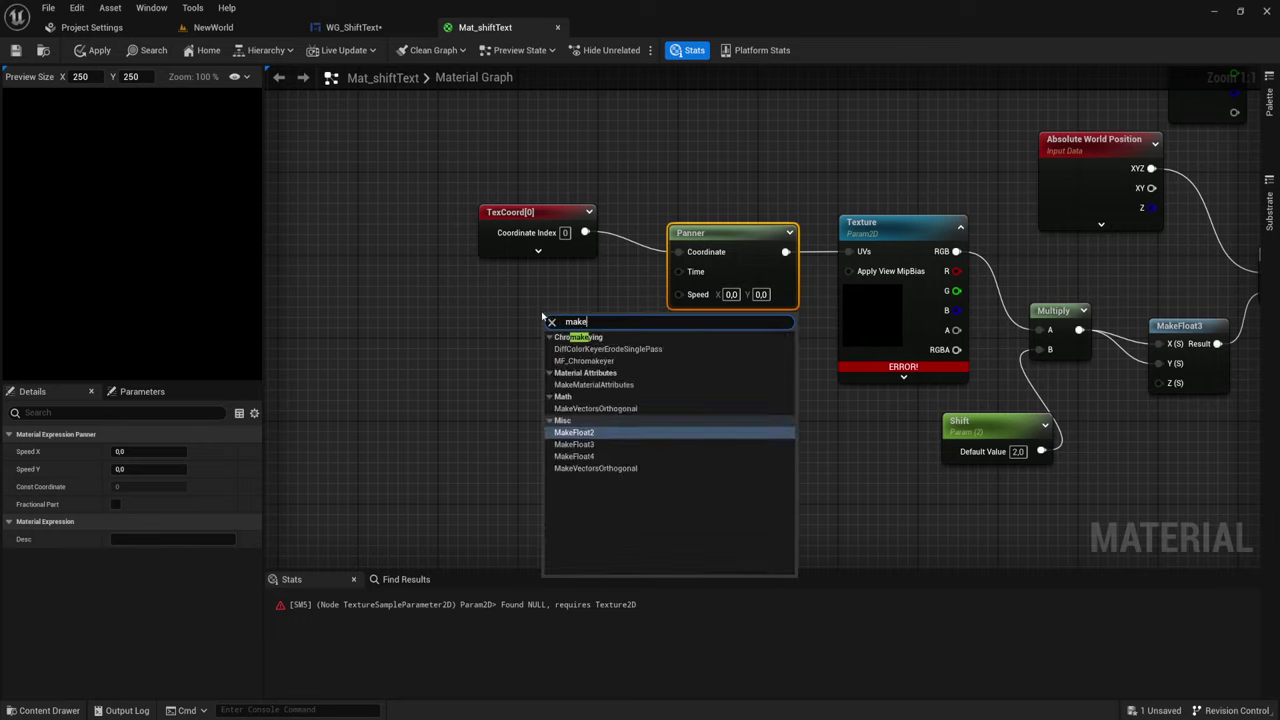
click(590, 433)
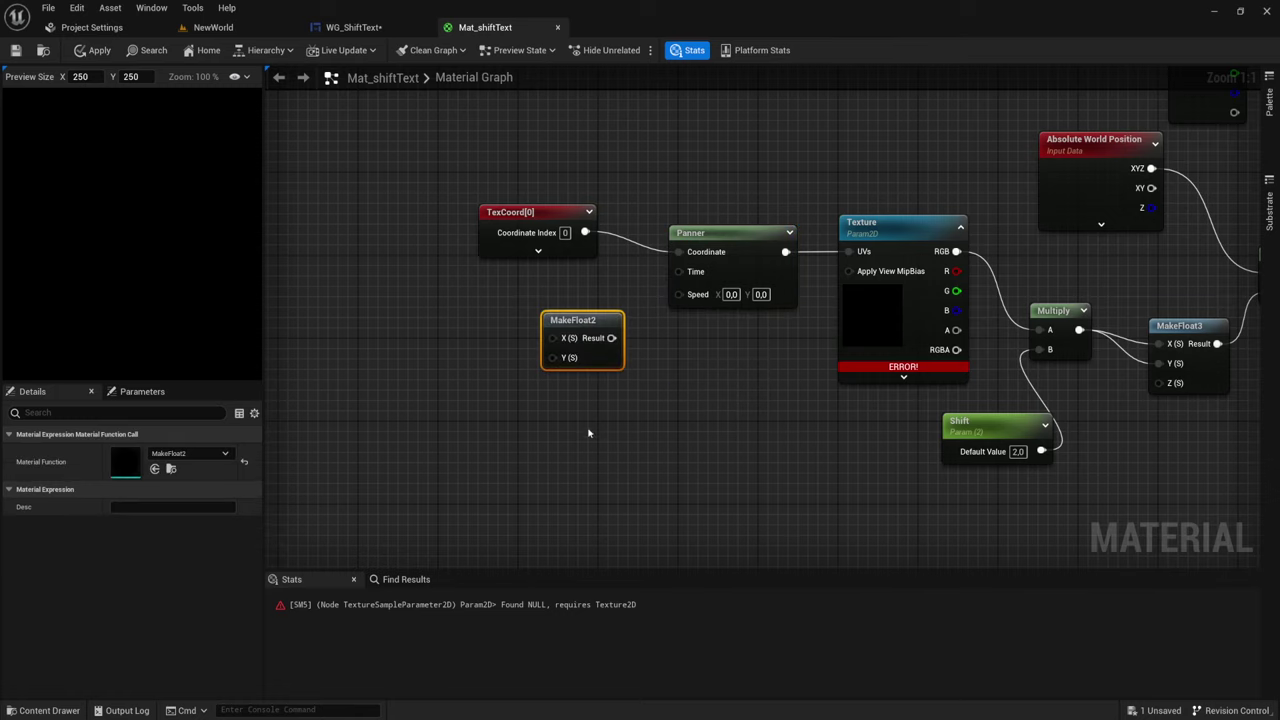
drag(611, 338, 680, 298)
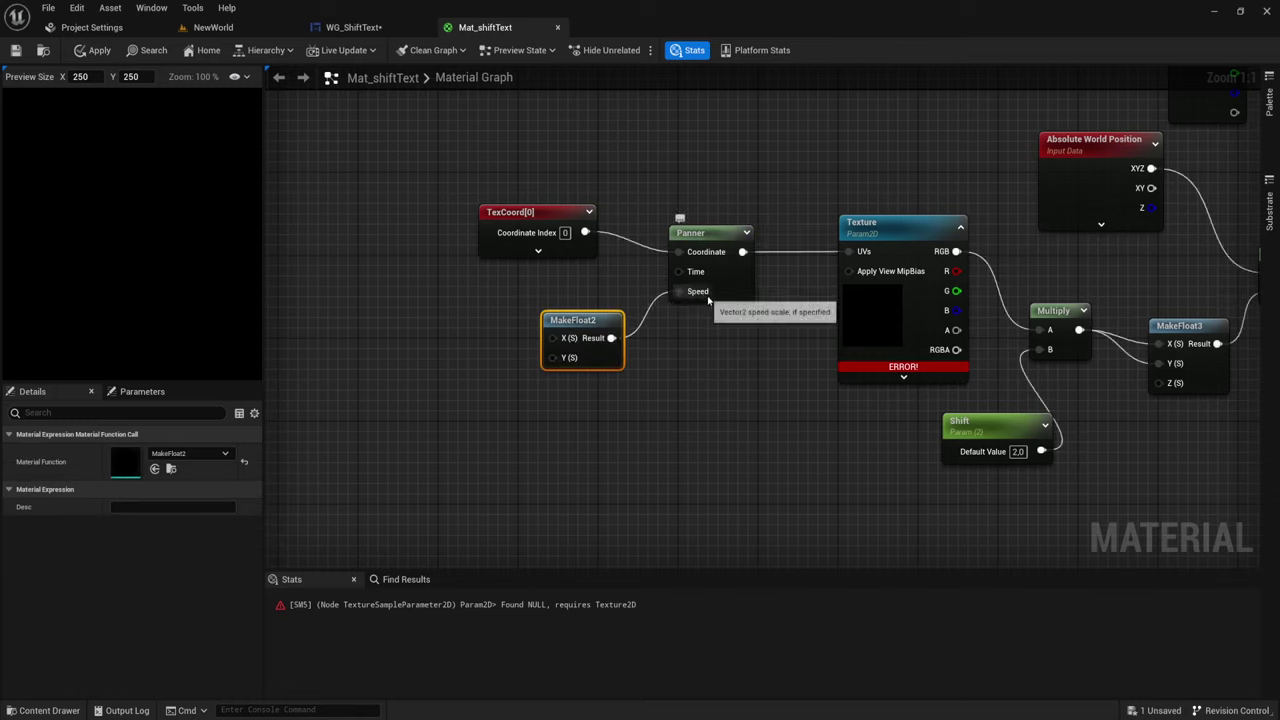
Step: Add scalar parameters X and Y beside MakeFloat2, connecting Y to its Y input
right_drag(499, 346, 561, 337)
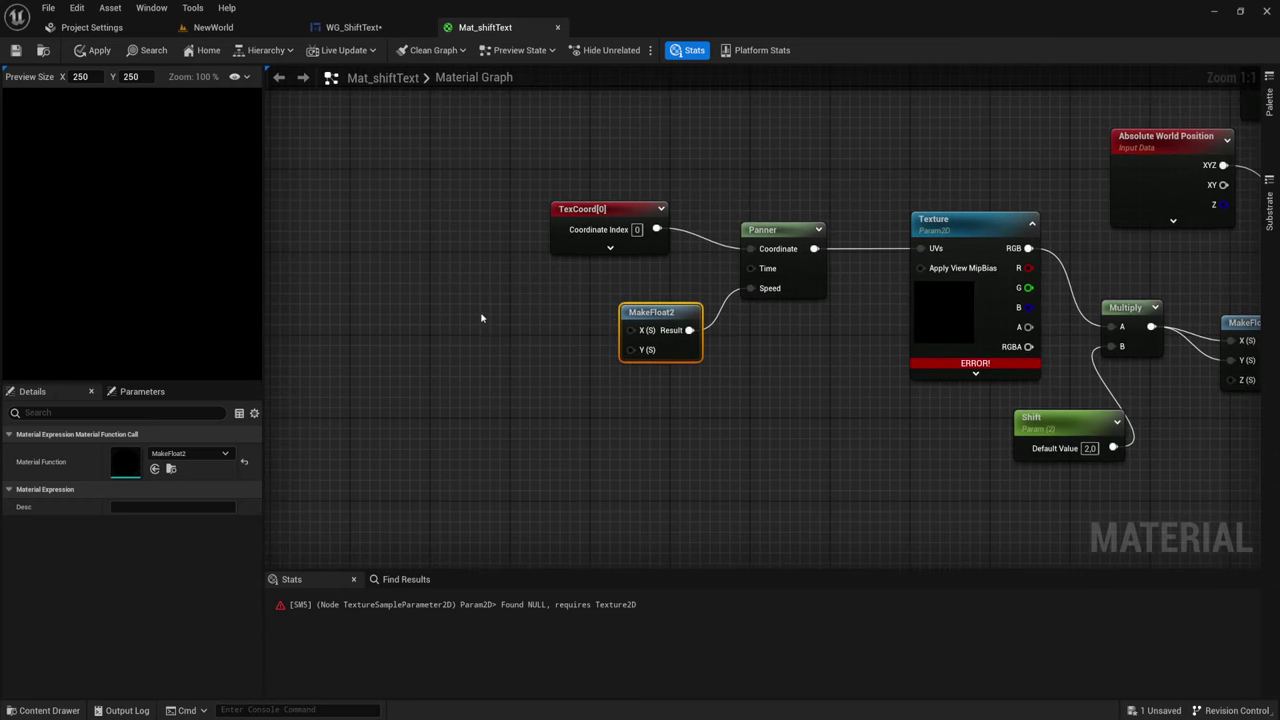
click(432, 295)
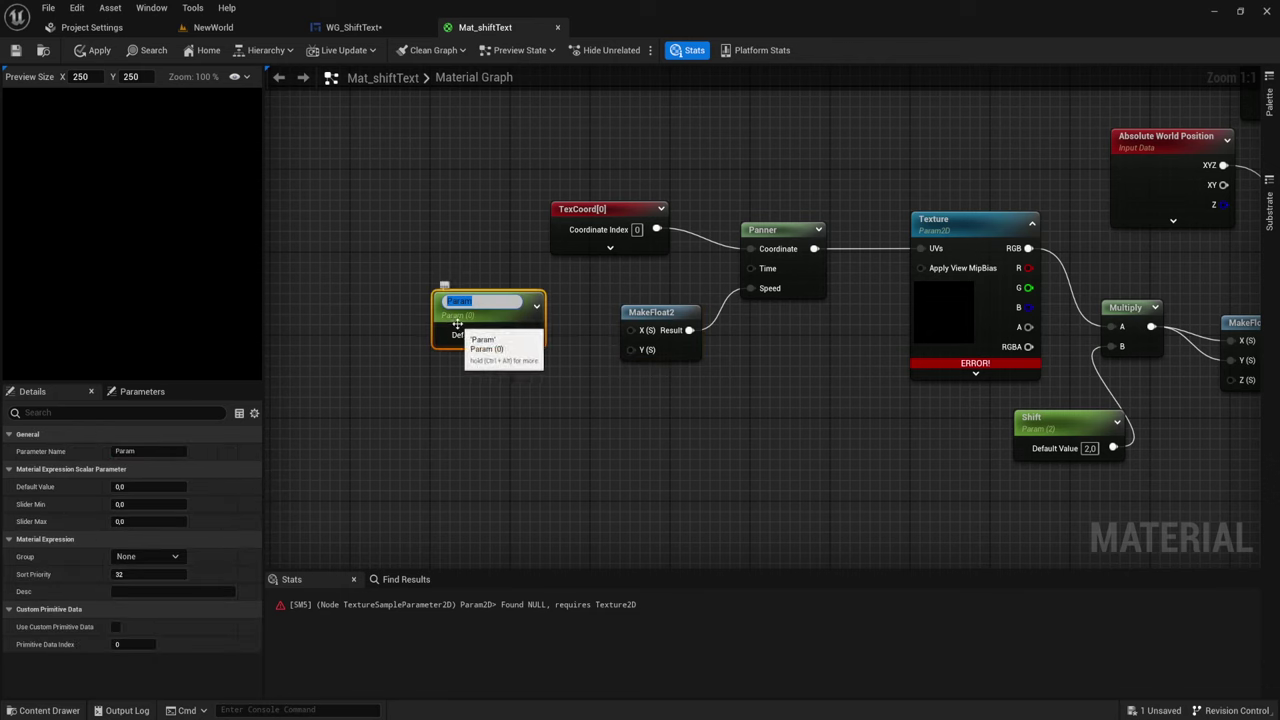
text(X)
key(Return)
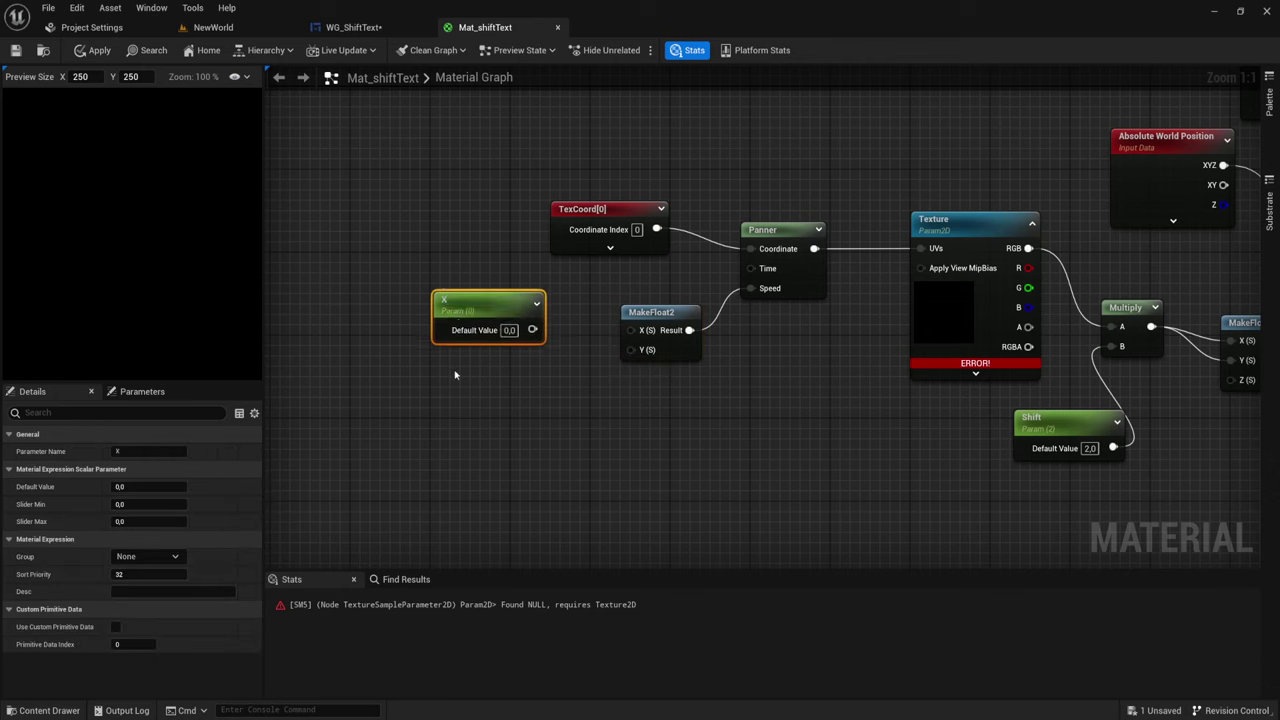
click(448, 383)
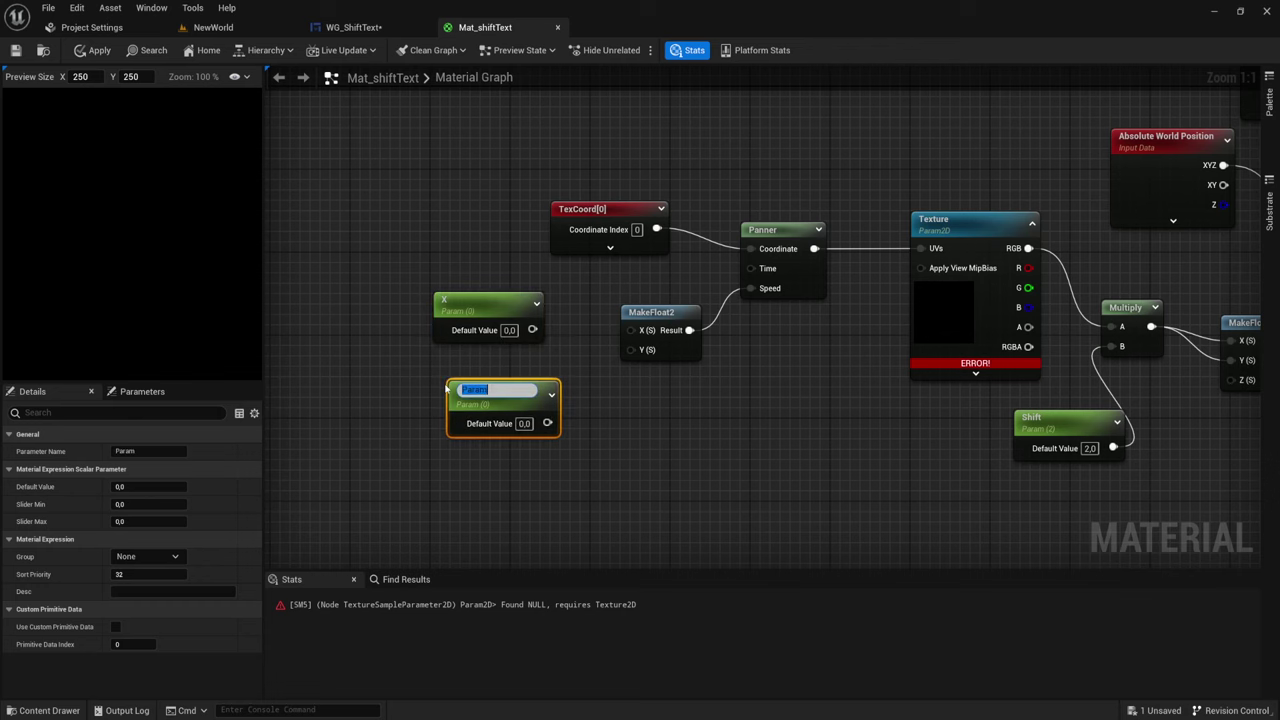
text(Y)
key(Return)
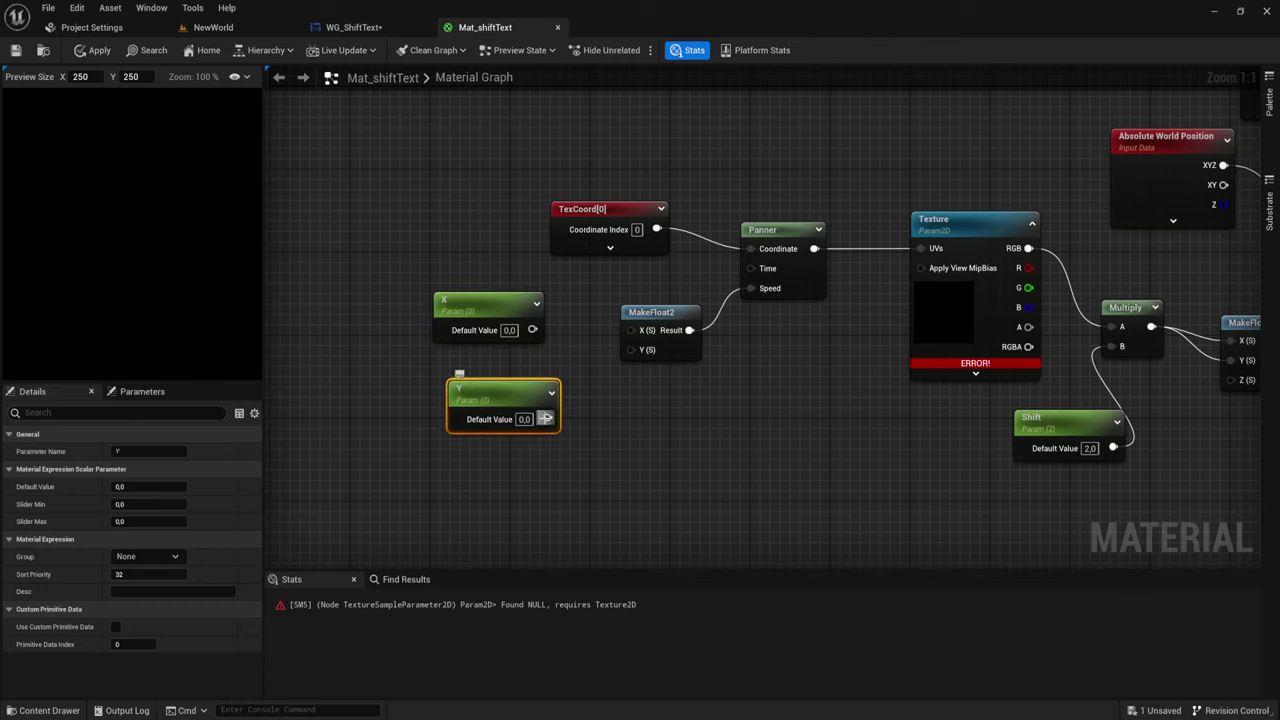
drag(547, 419, 631, 349)
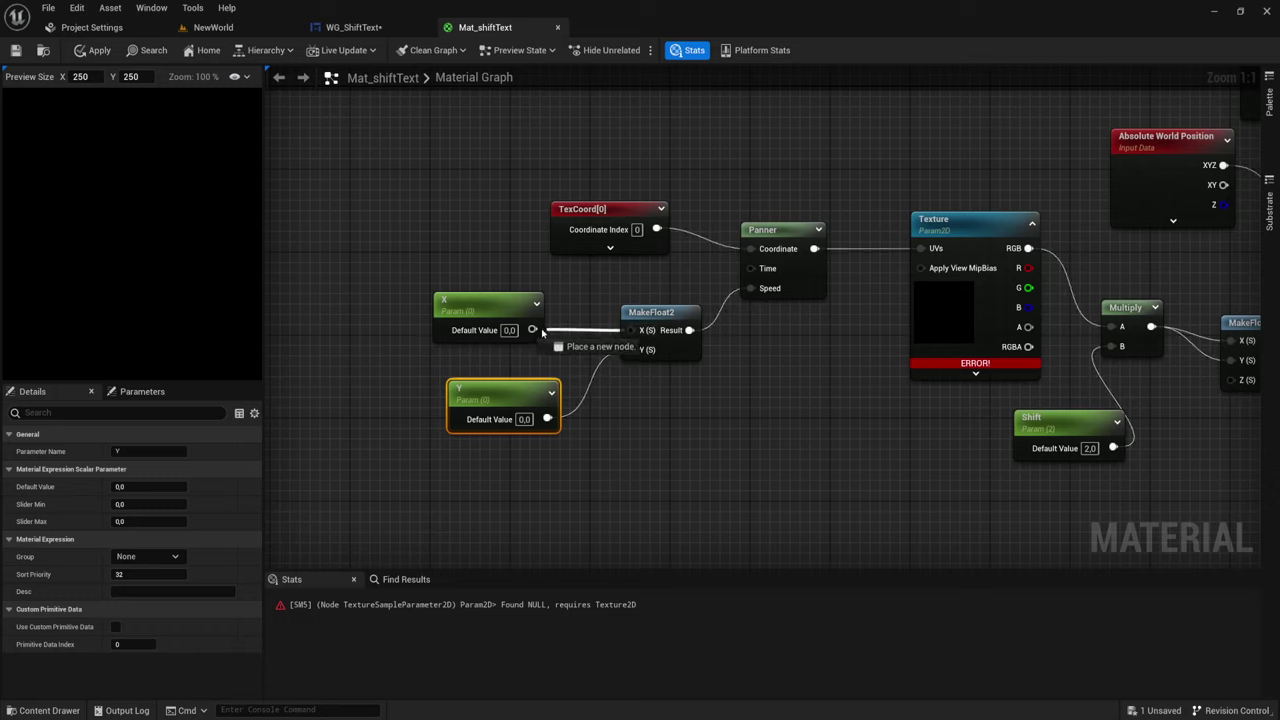
drag(491, 329, 538, 332)
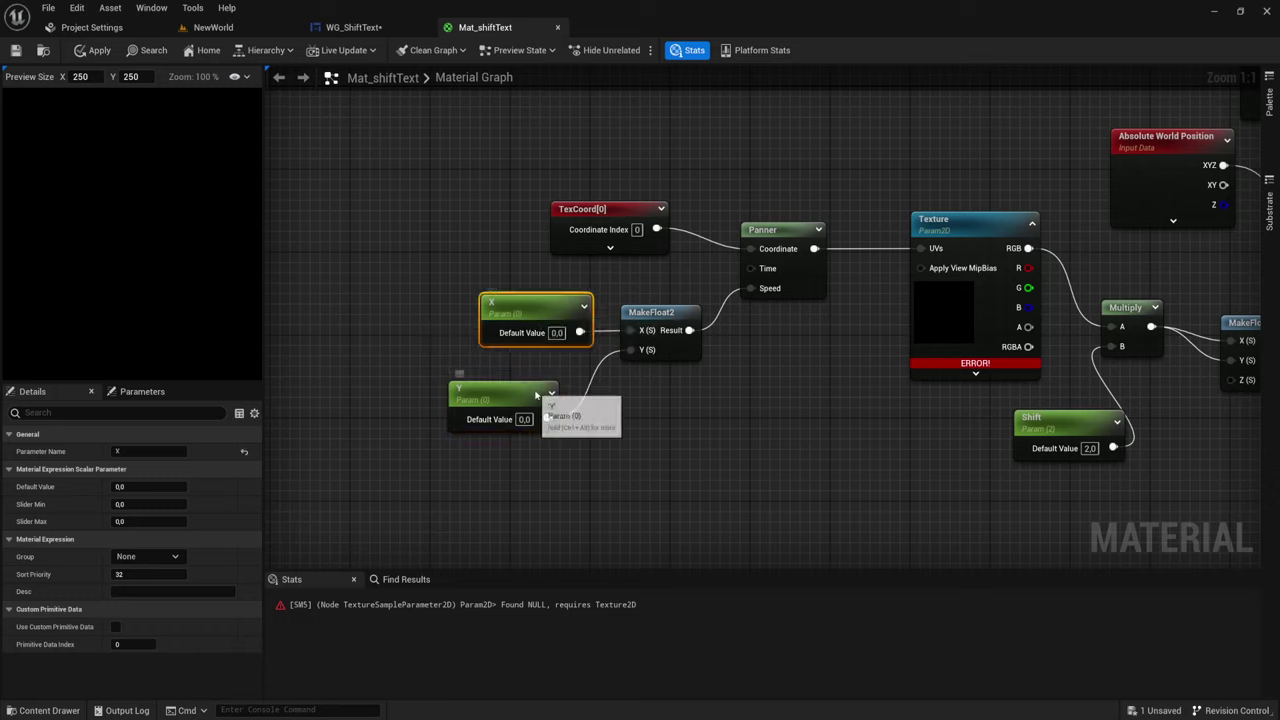
drag(509, 398, 540, 370)
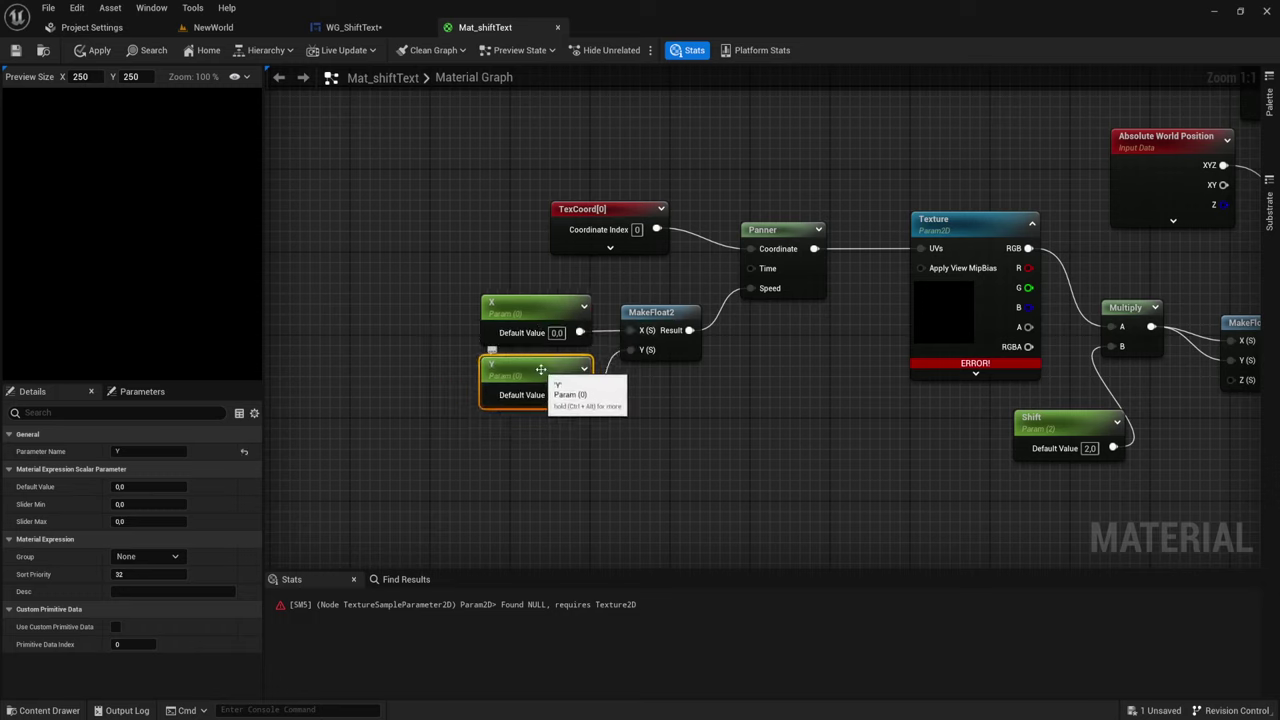
Step: Set the Y parameter's default to -4 and X's default to -2
click(556, 394)
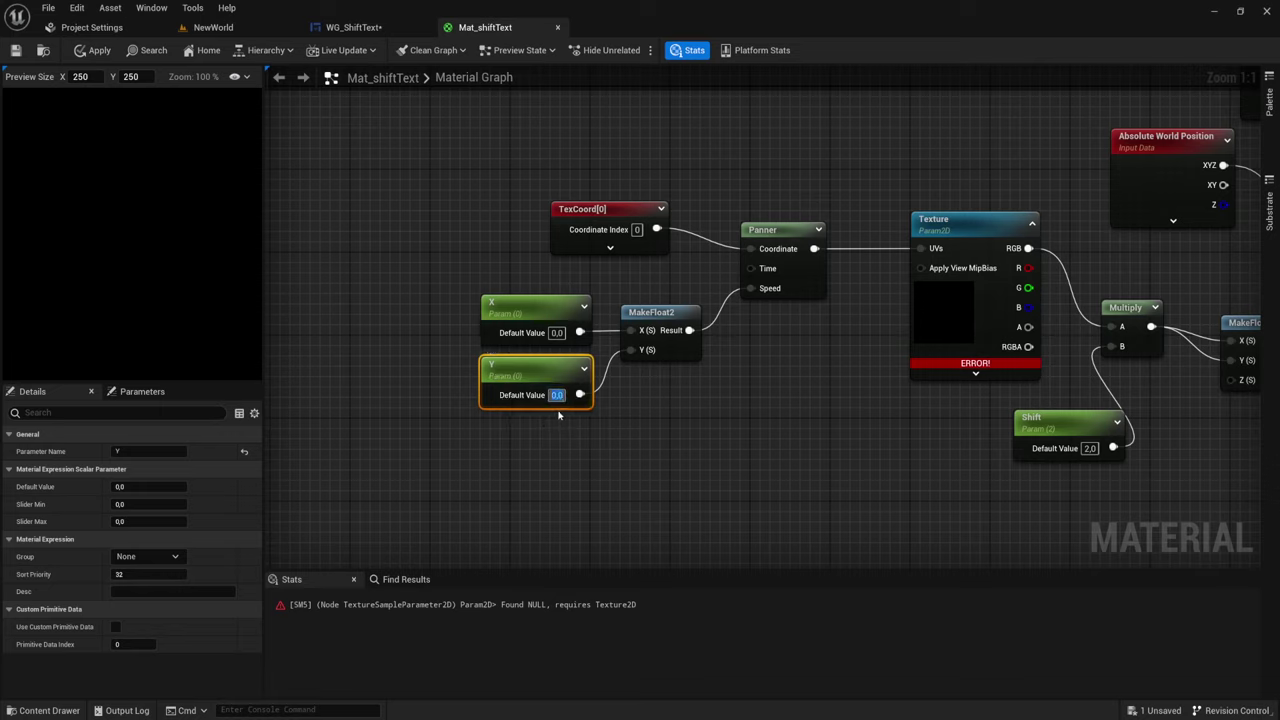
text(4)
key(Return)
click(592, 449)
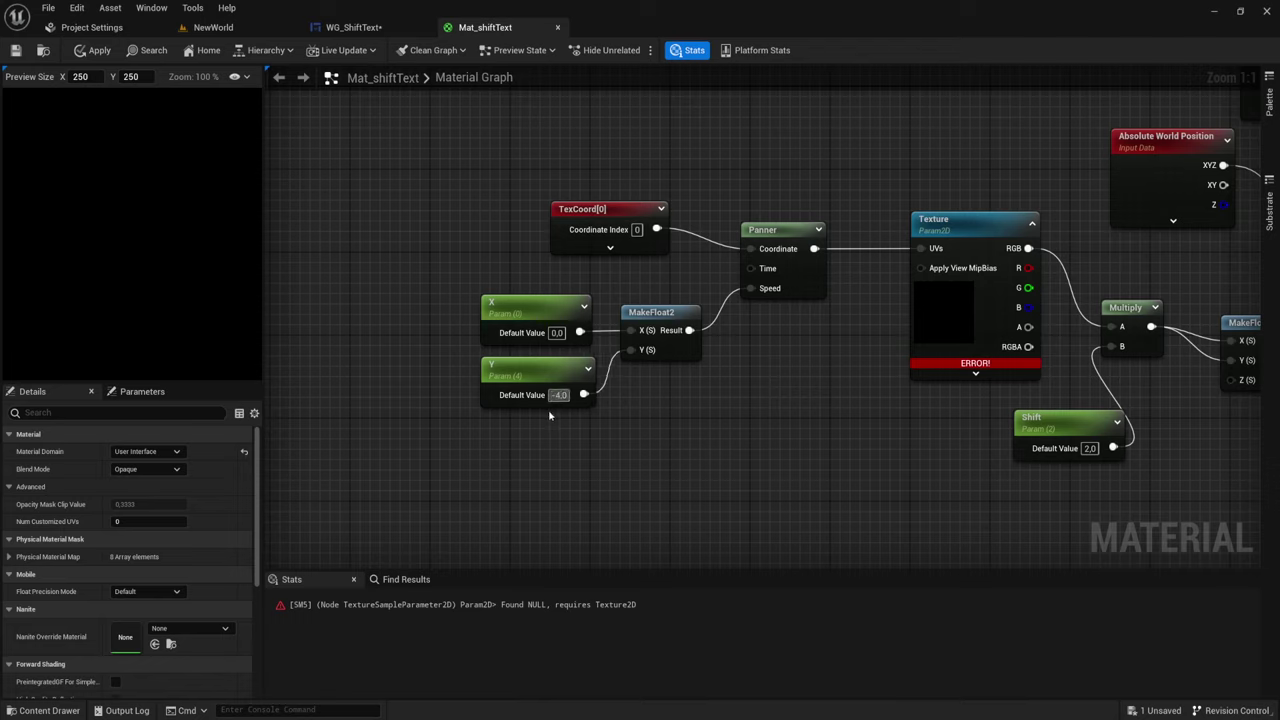
click(557, 395)
text(-4)
key(Return)
click(557, 395)
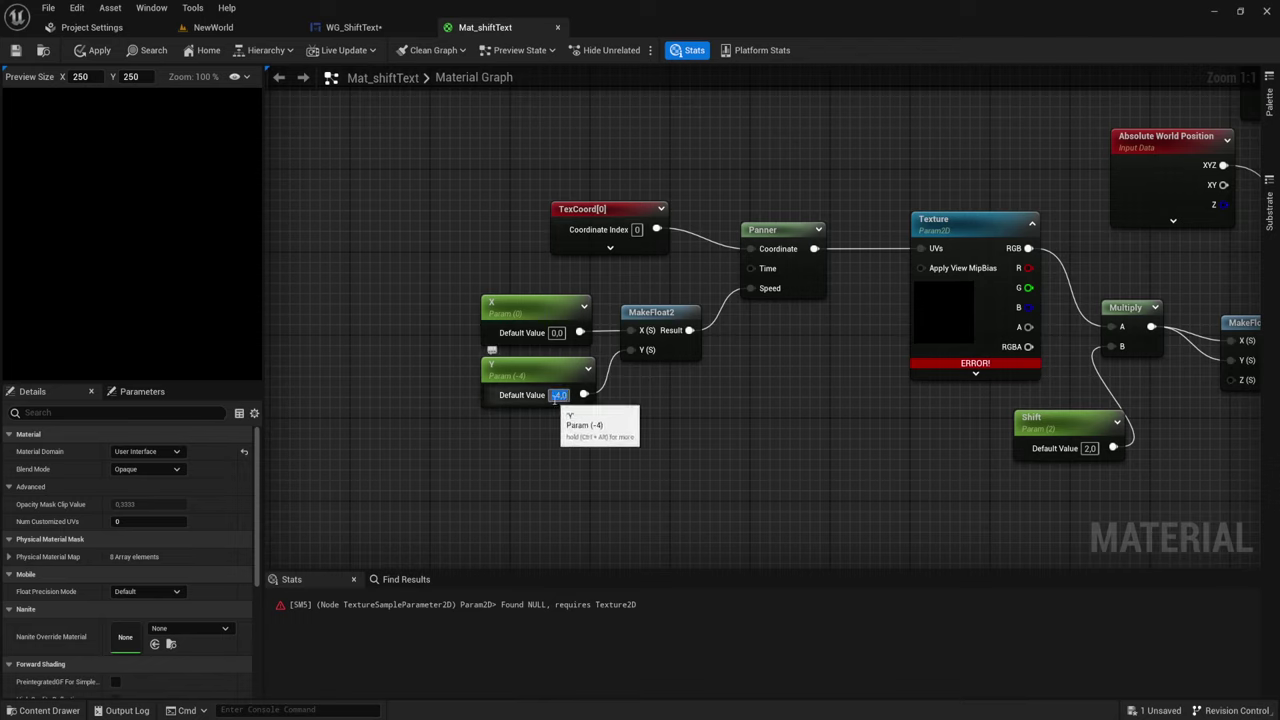
click(557, 333)
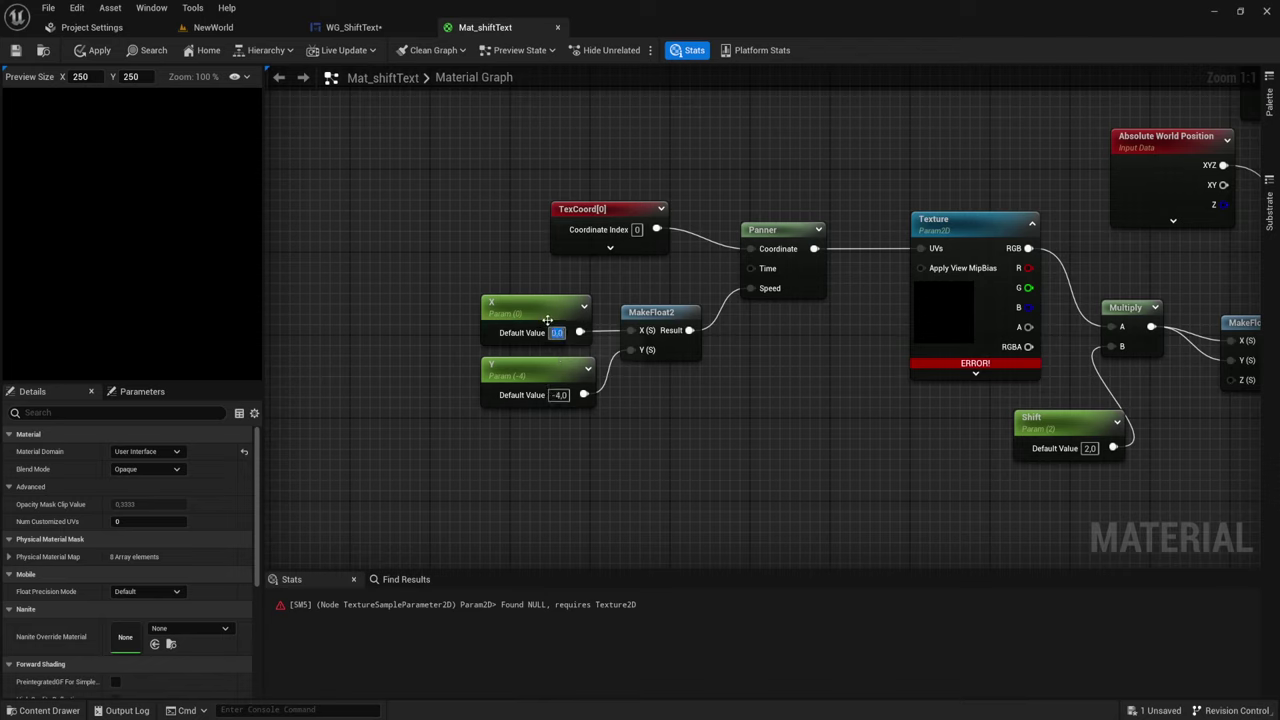
text(-)
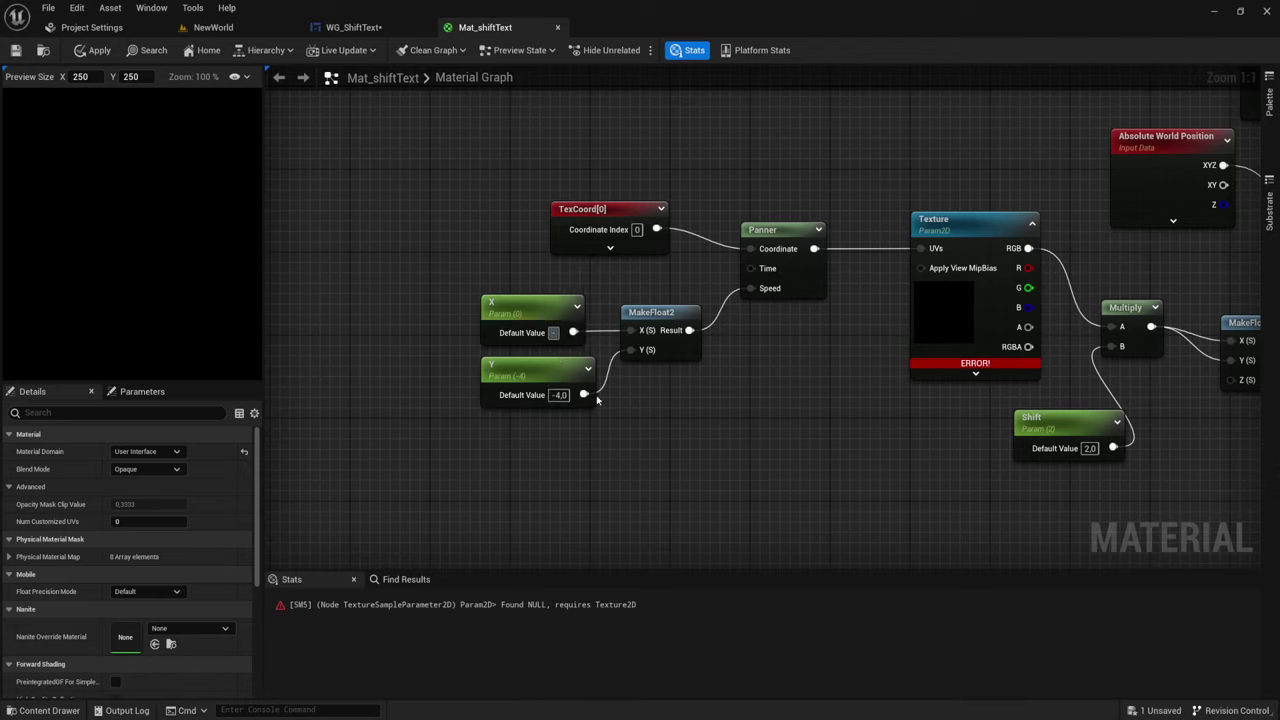
text(2)
key(Return)
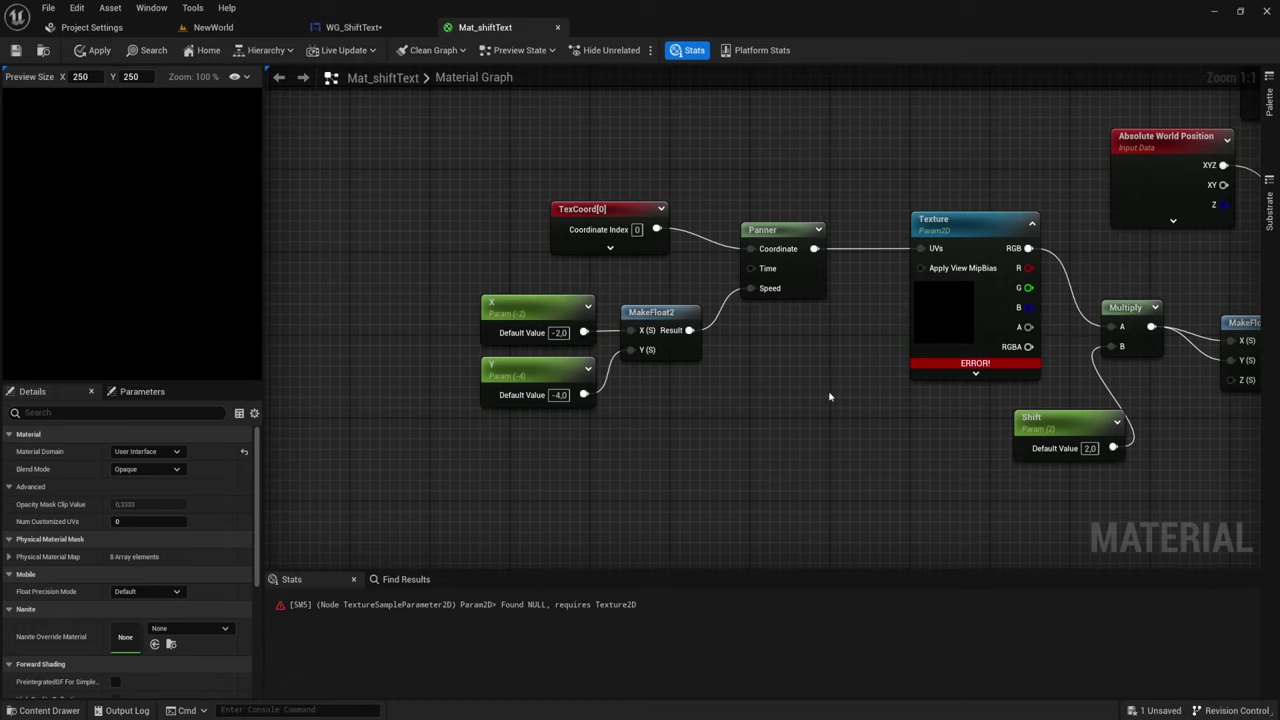
Step: Try applying the material, cancel the error prompt, and select the Texture node
right_drag(635, 418, 552, 405)
click(97, 55)
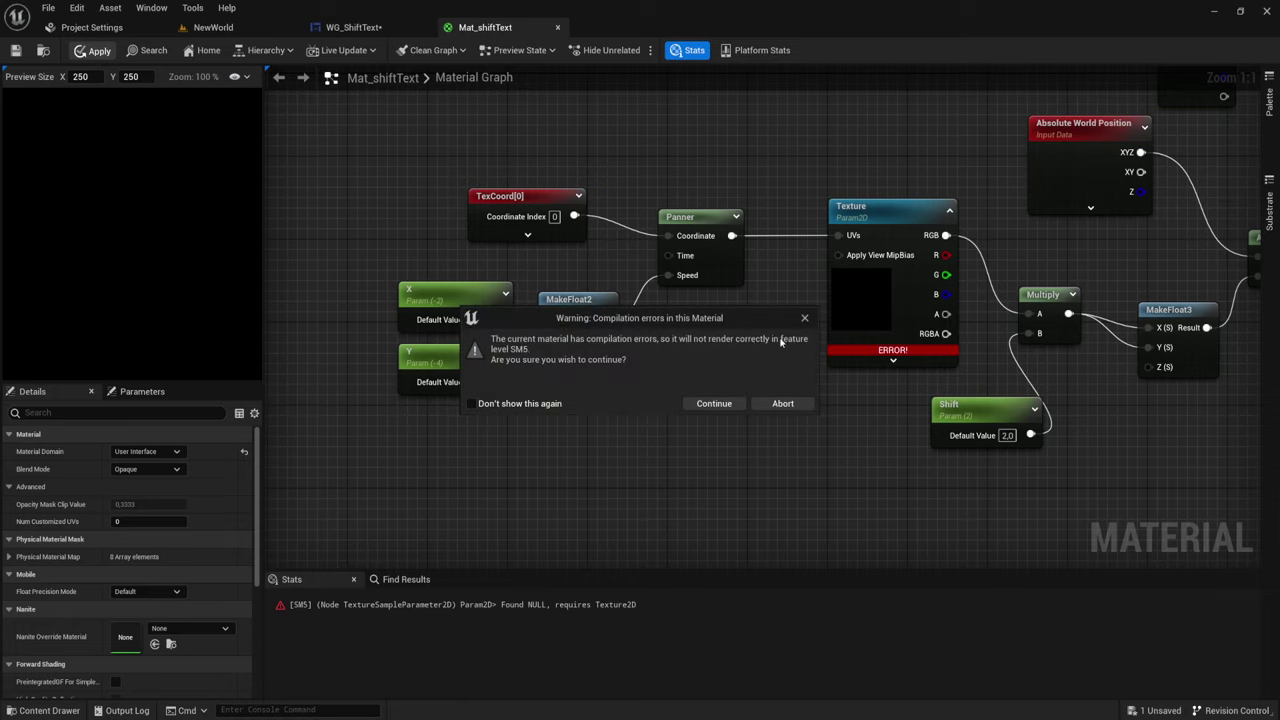
click(781, 403)
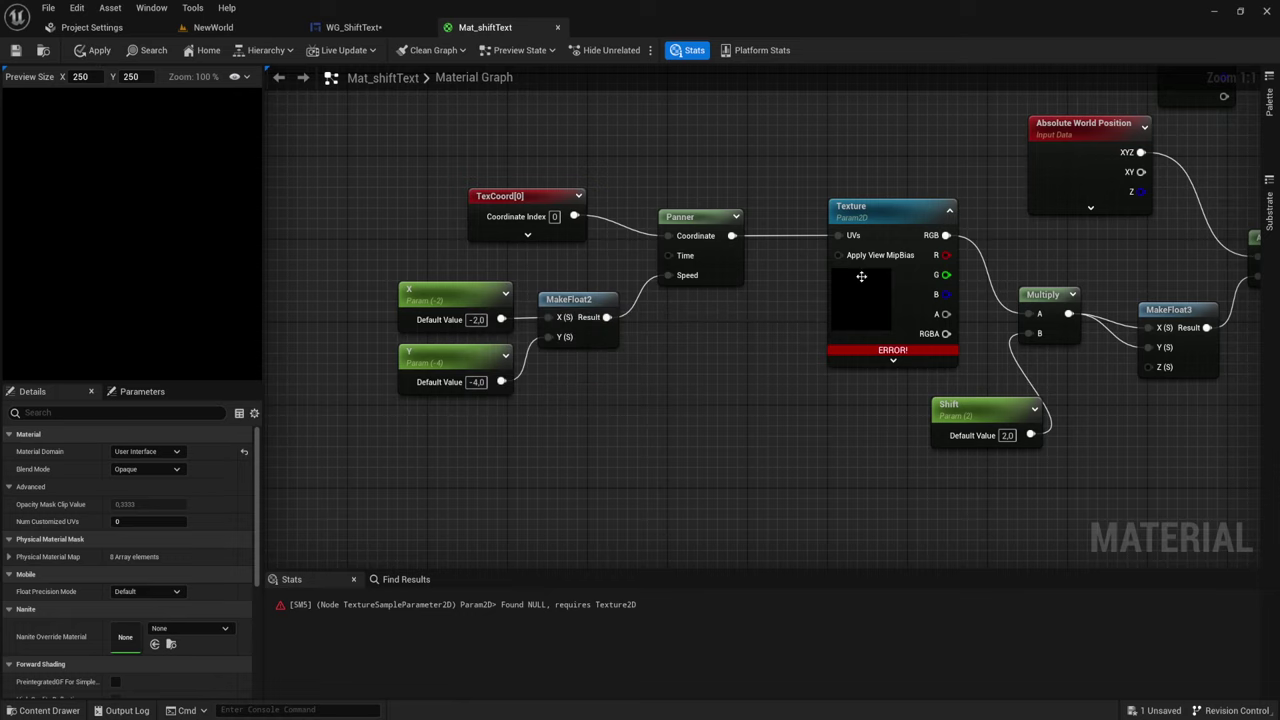
click(883, 202)
Step: Try Attack-01-Sheet, then AICON-Red, as the Texture parameter's asset
scroll(180, 620, down, 5)
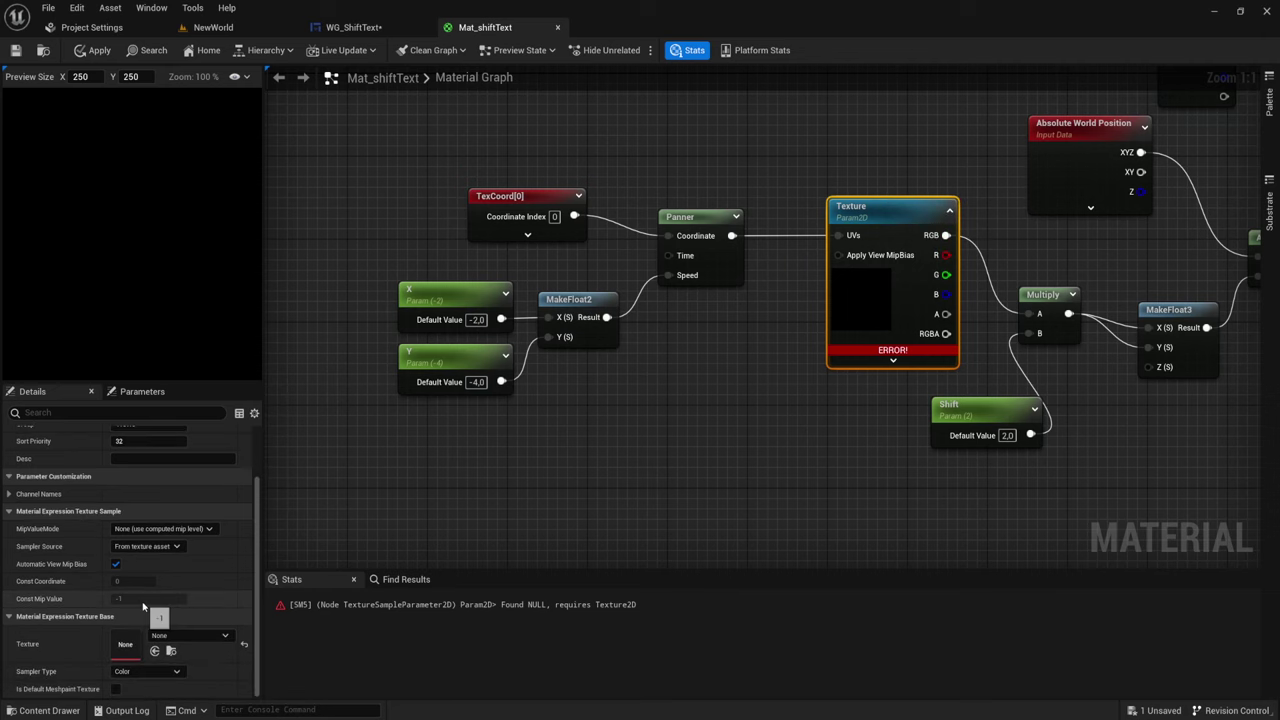
click(221, 641)
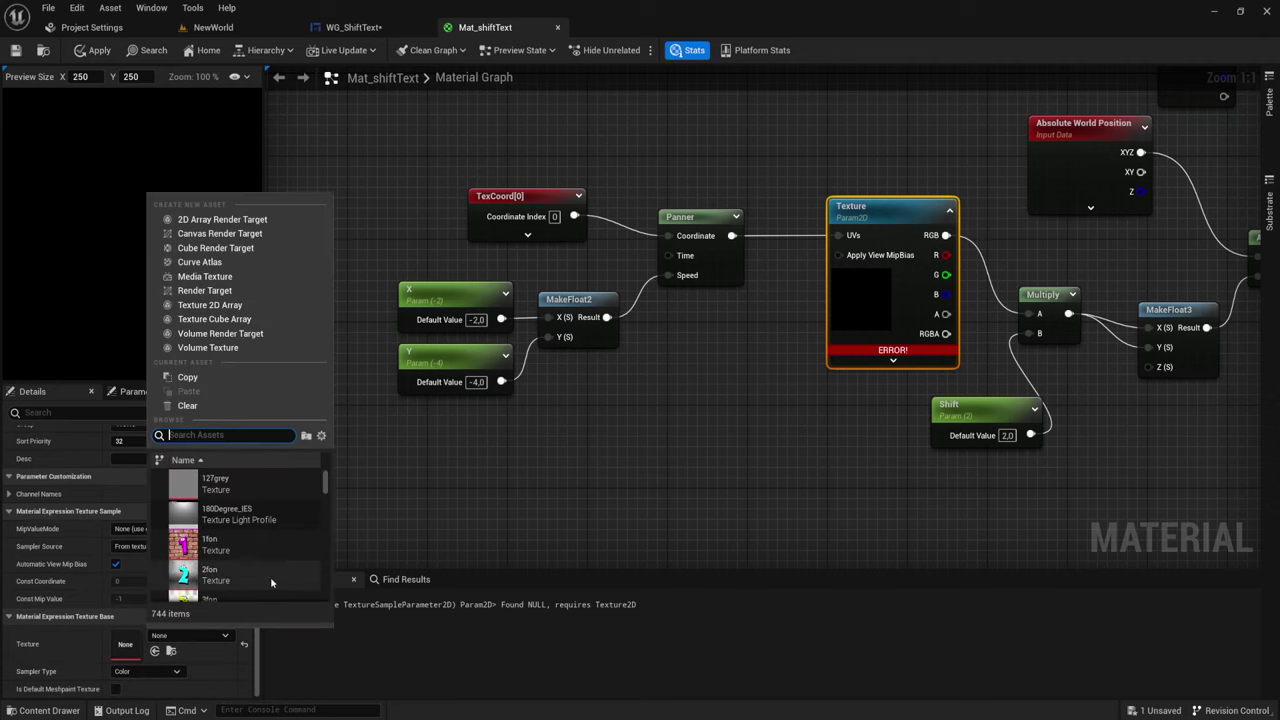
scroll(248, 548, down, 2)
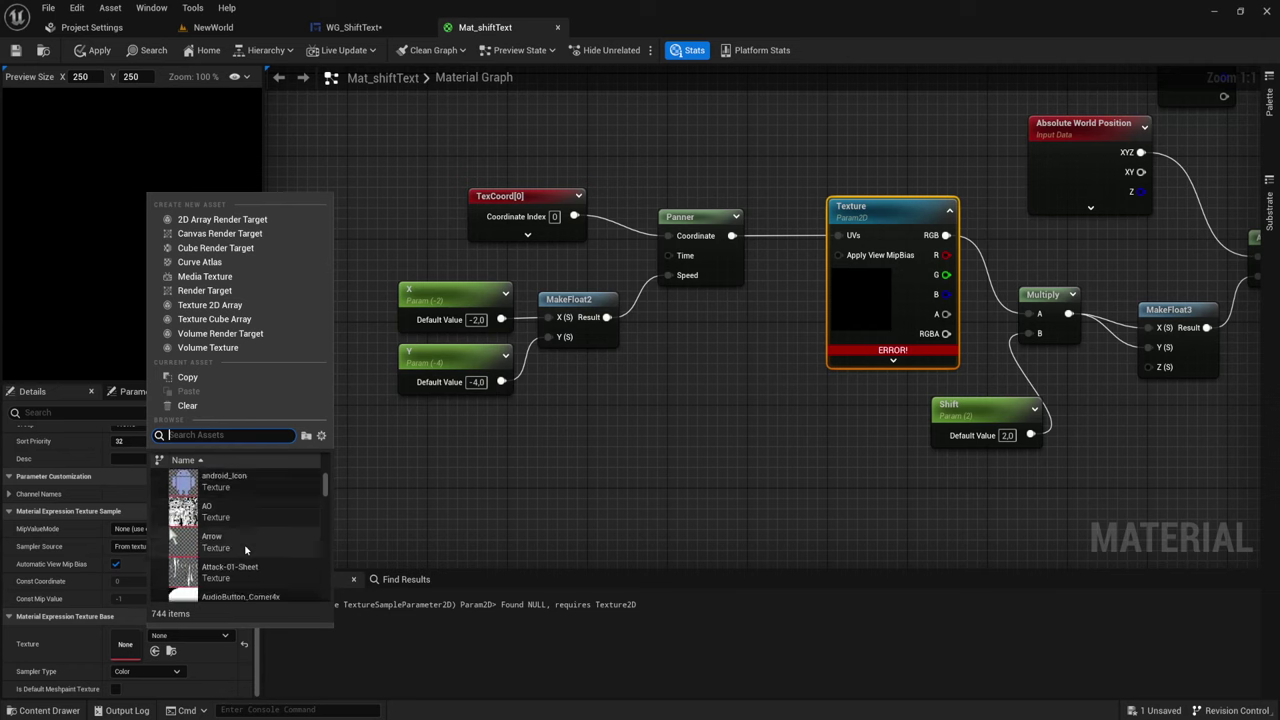
scroll(252, 546, down, 2)
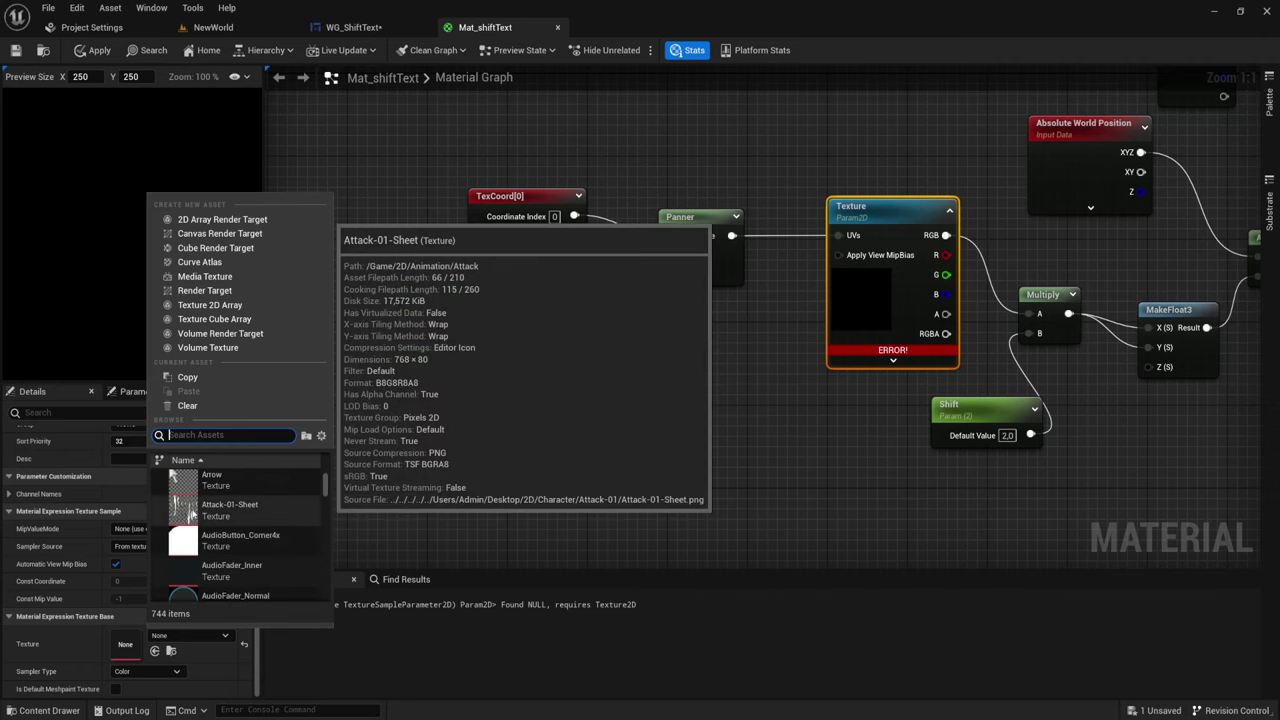
click(230, 508)
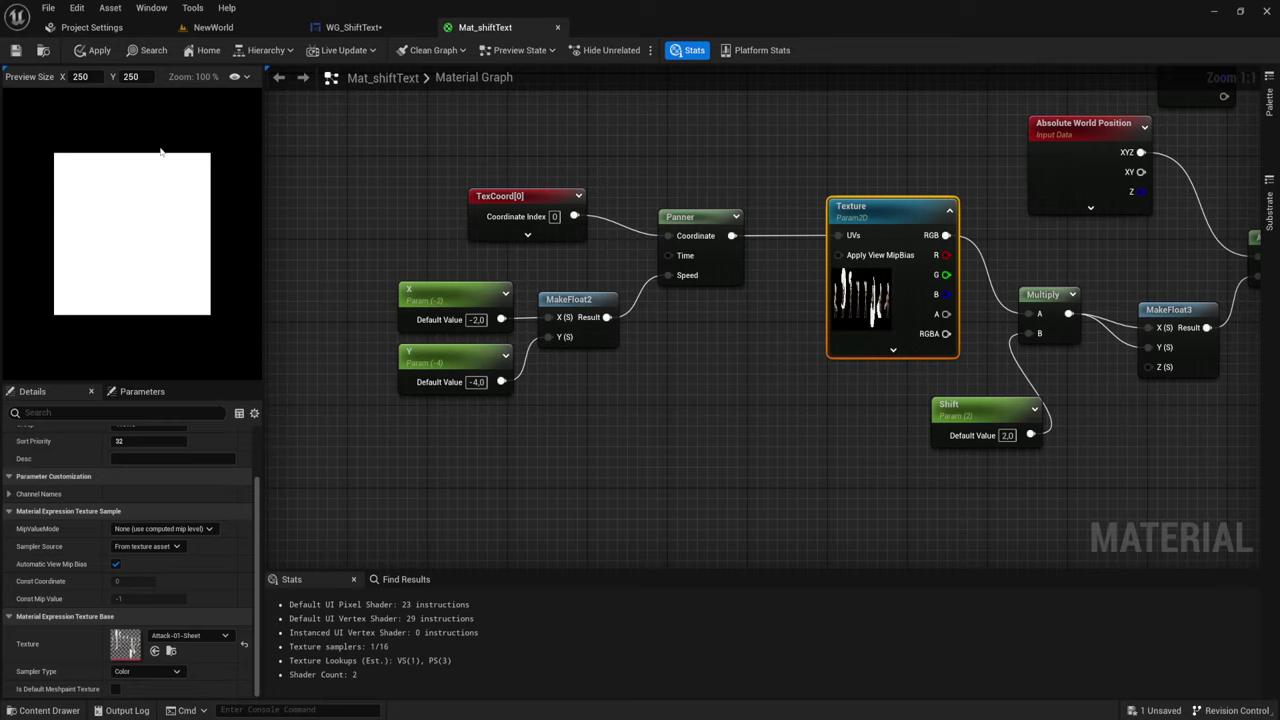
click(189, 636)
scroll(206, 518, up, 2)
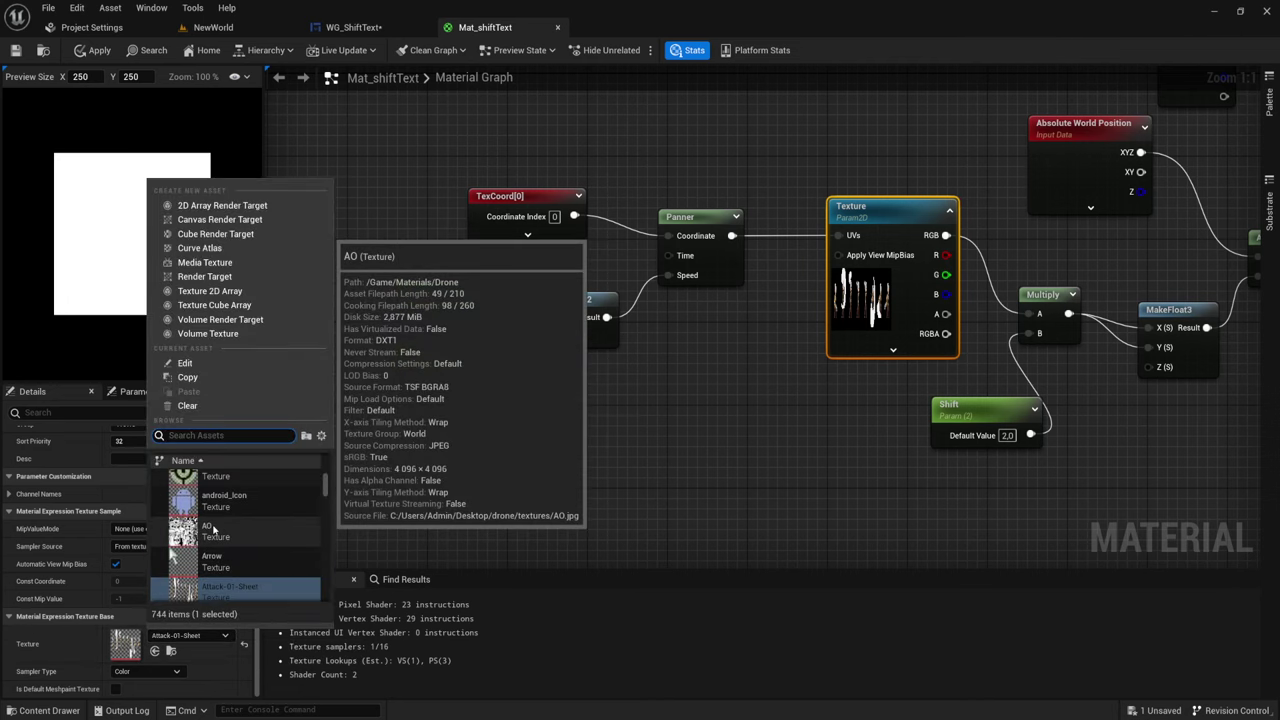
scroll(216, 518, up, 2)
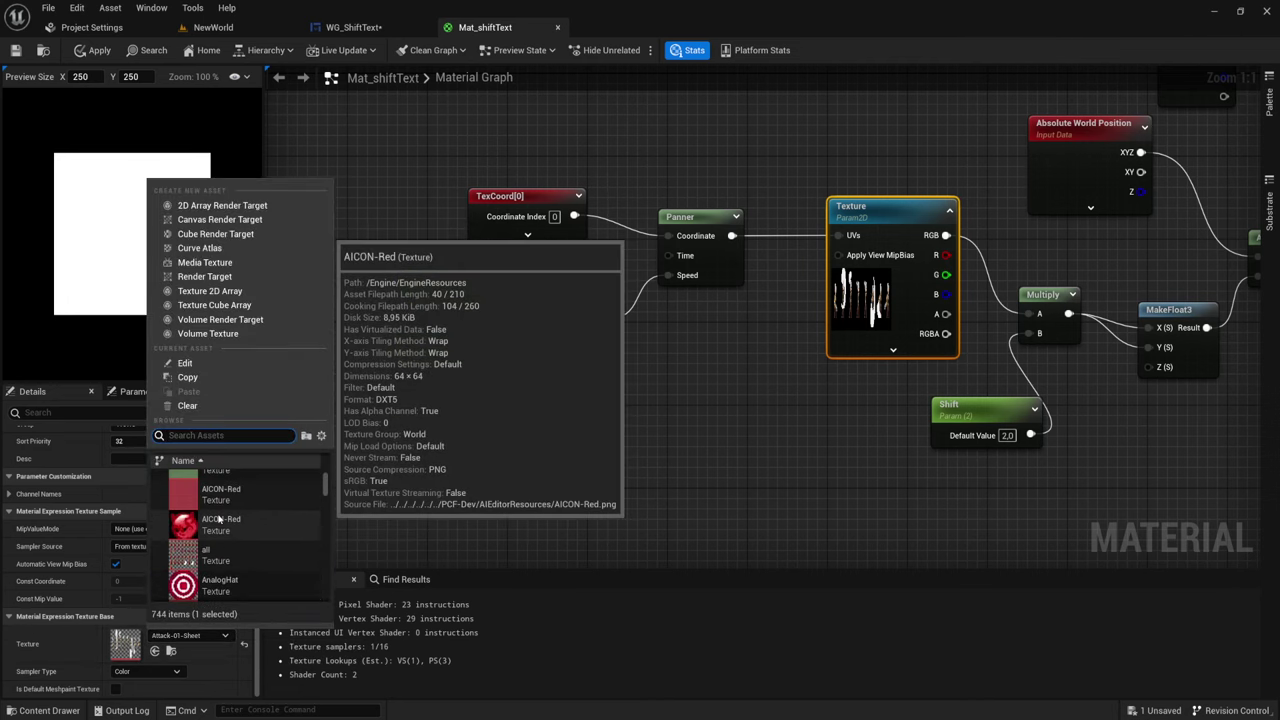
click(216, 505)
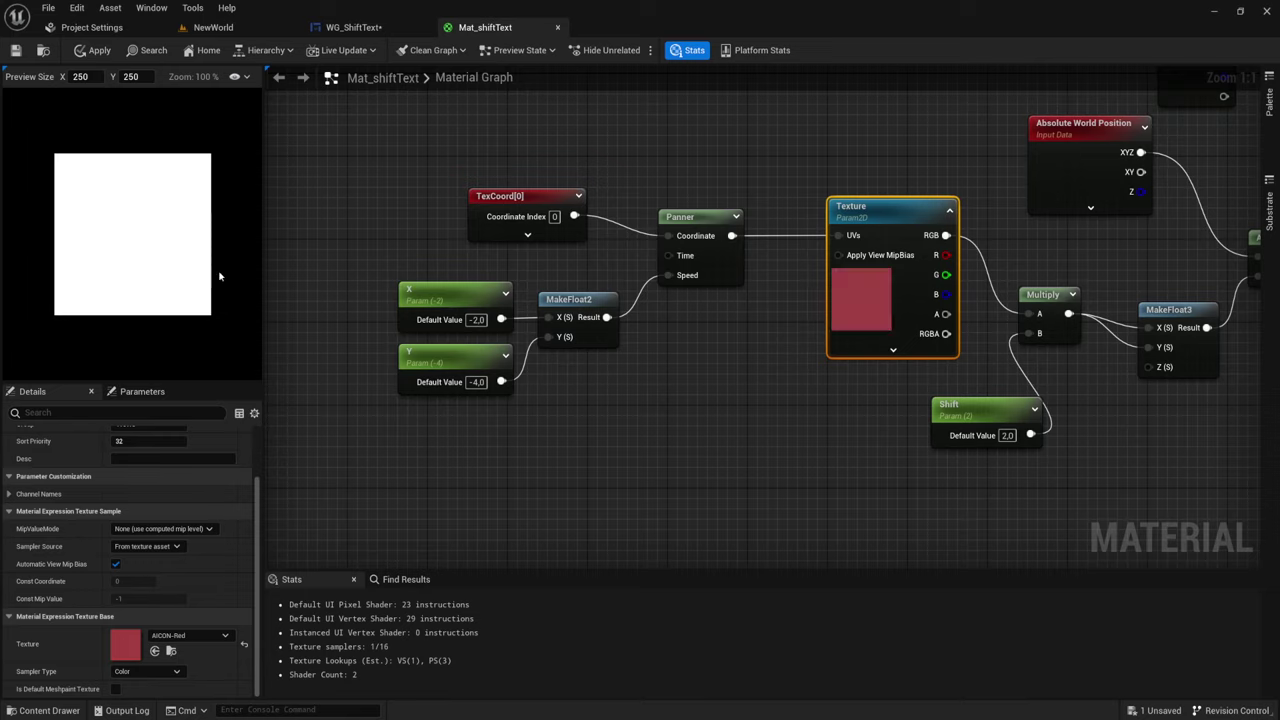
Step: Try AICON-Green and AcousticFoam, then settle on the 2fon texture
click(190, 635)
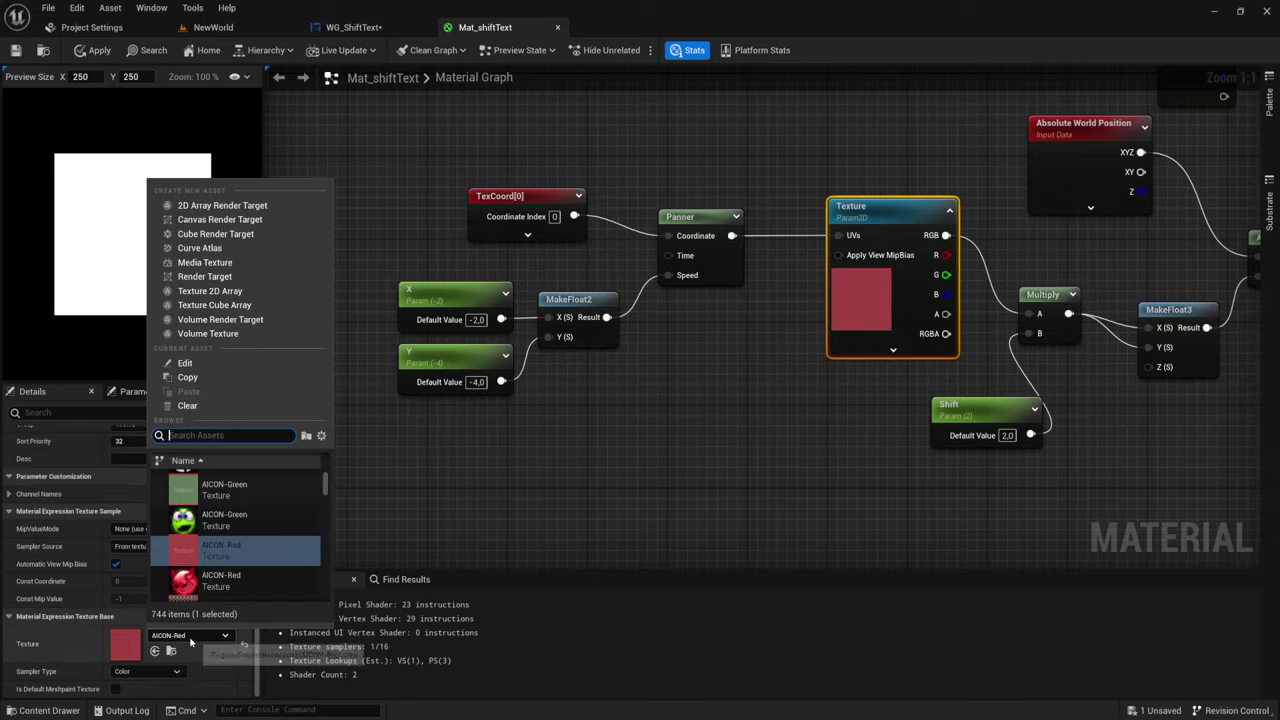
click(189, 492)
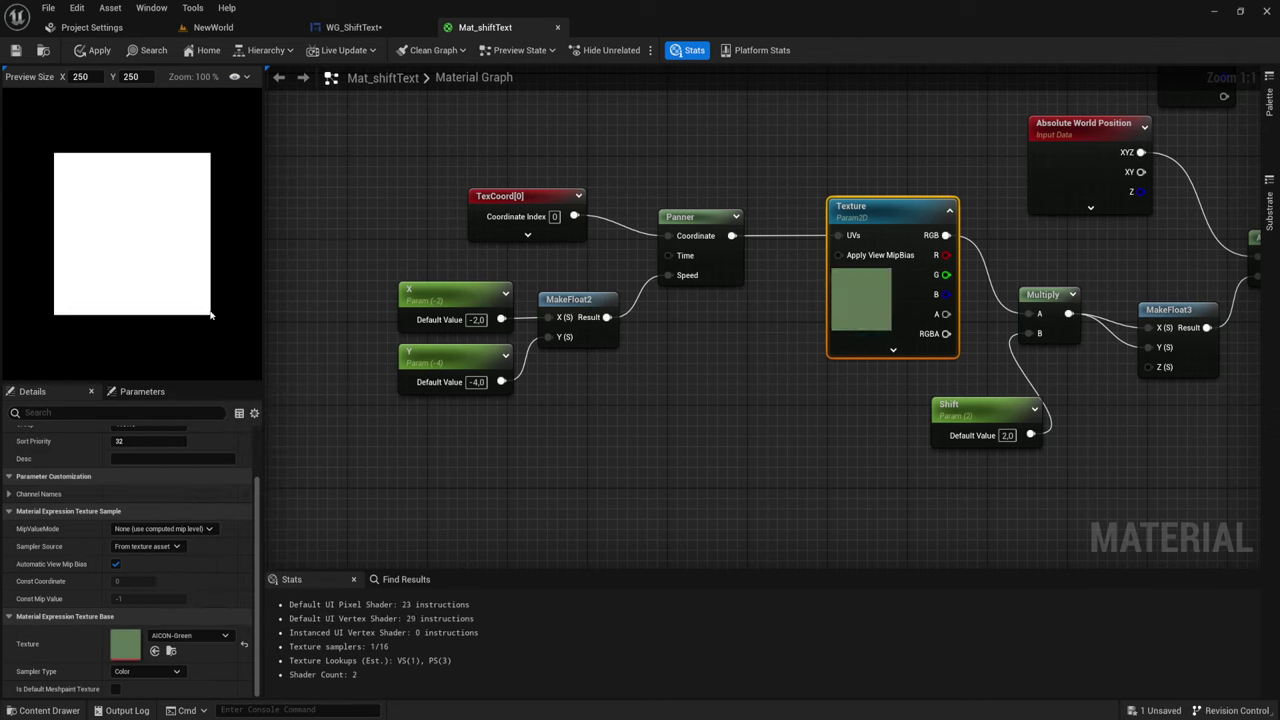
click(190, 635)
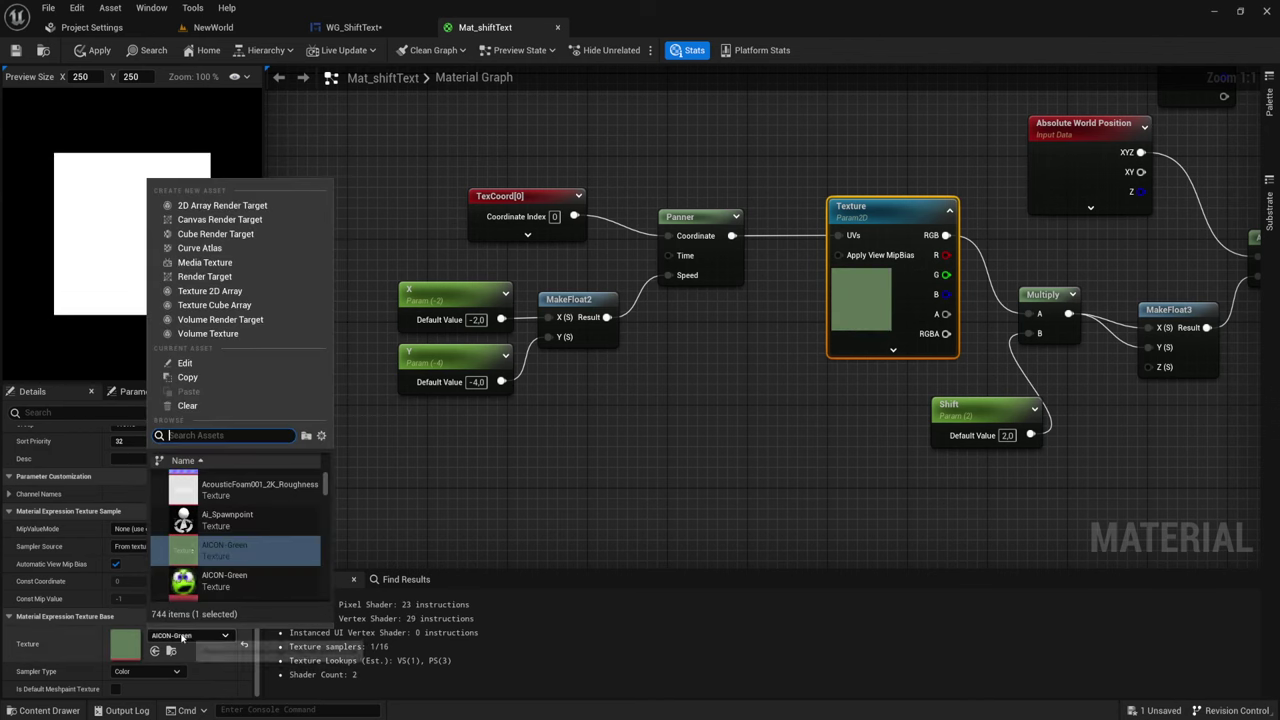
click(183, 536)
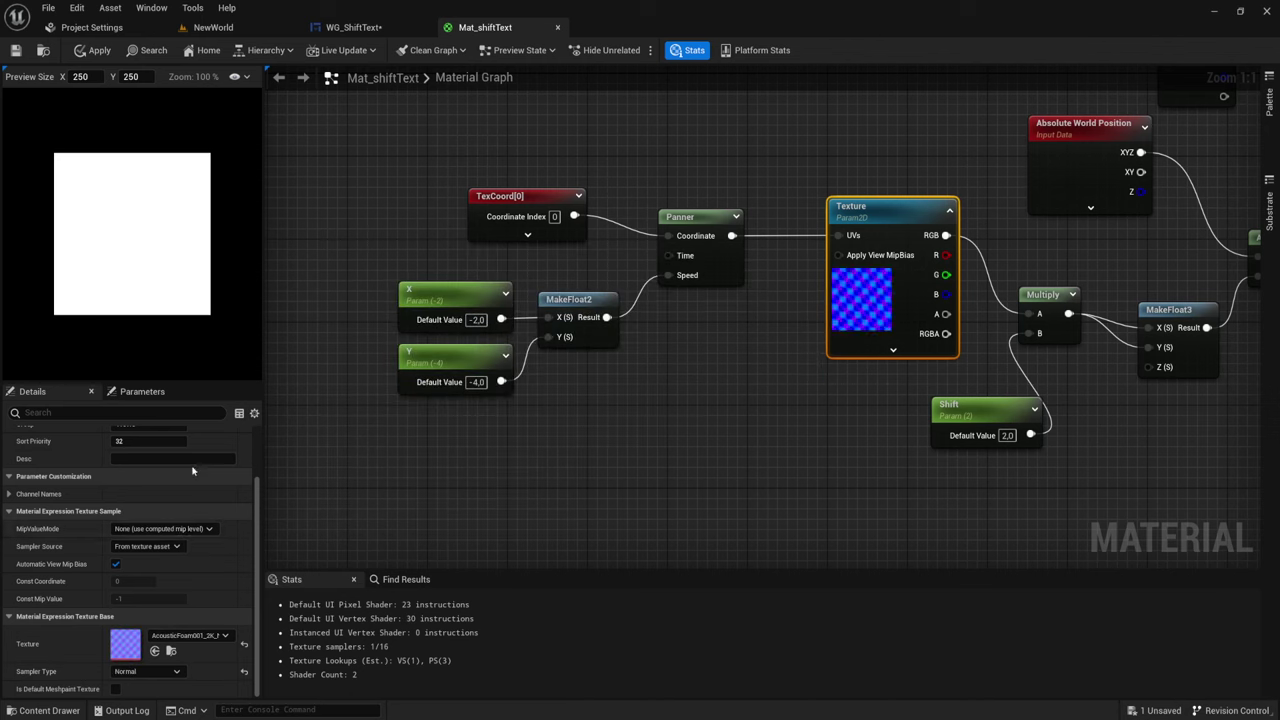
click(190, 636)
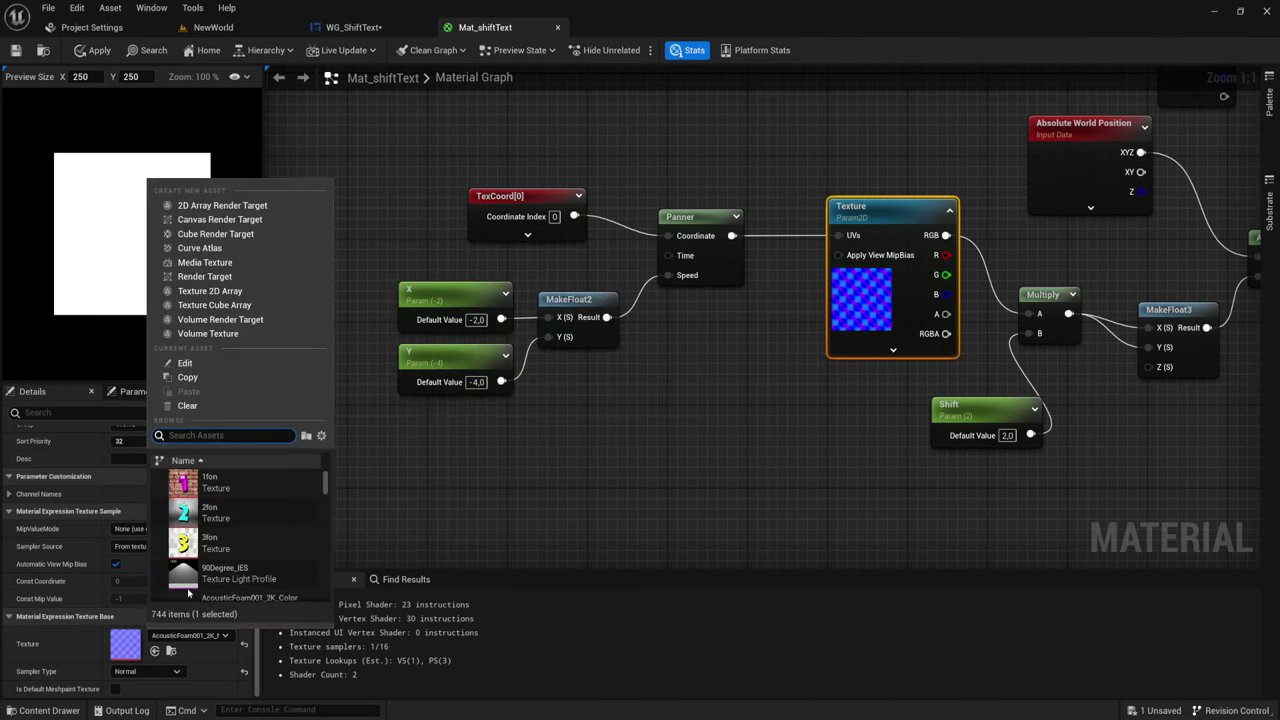
click(189, 515)
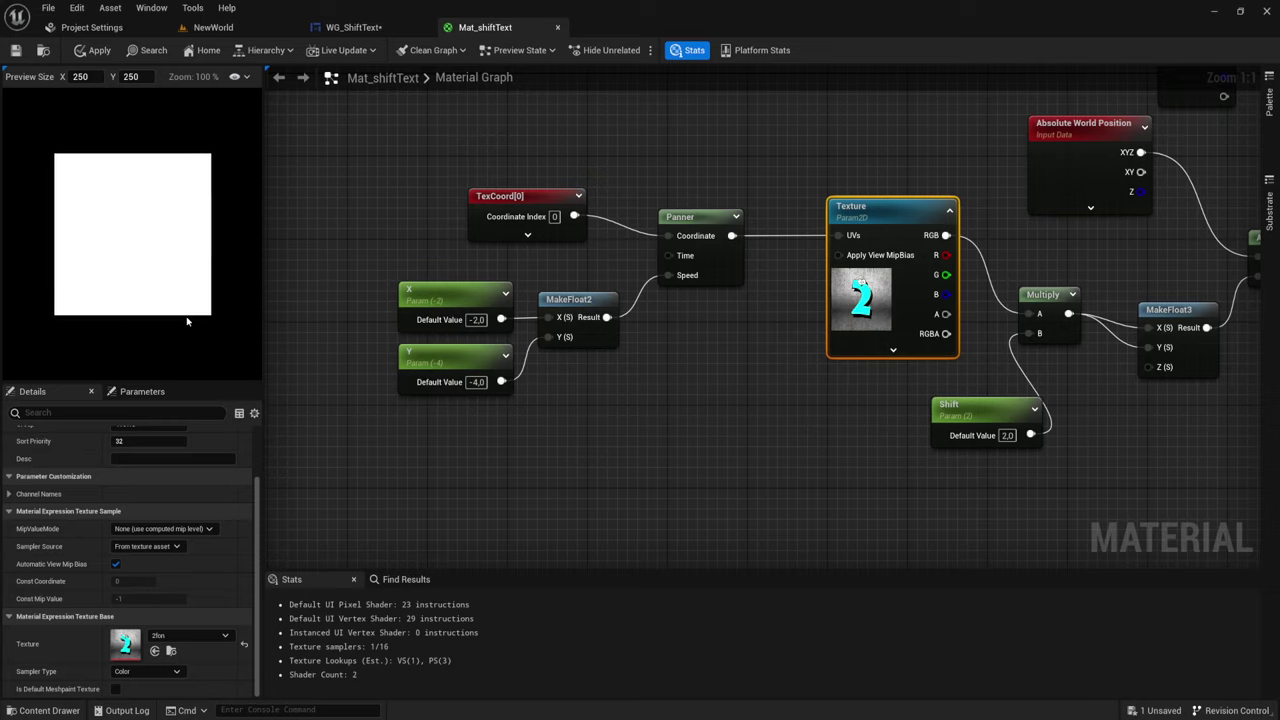
Step: Set the Shift parameter to 15 and confirm X at 5
click(1006, 436)
text(5)
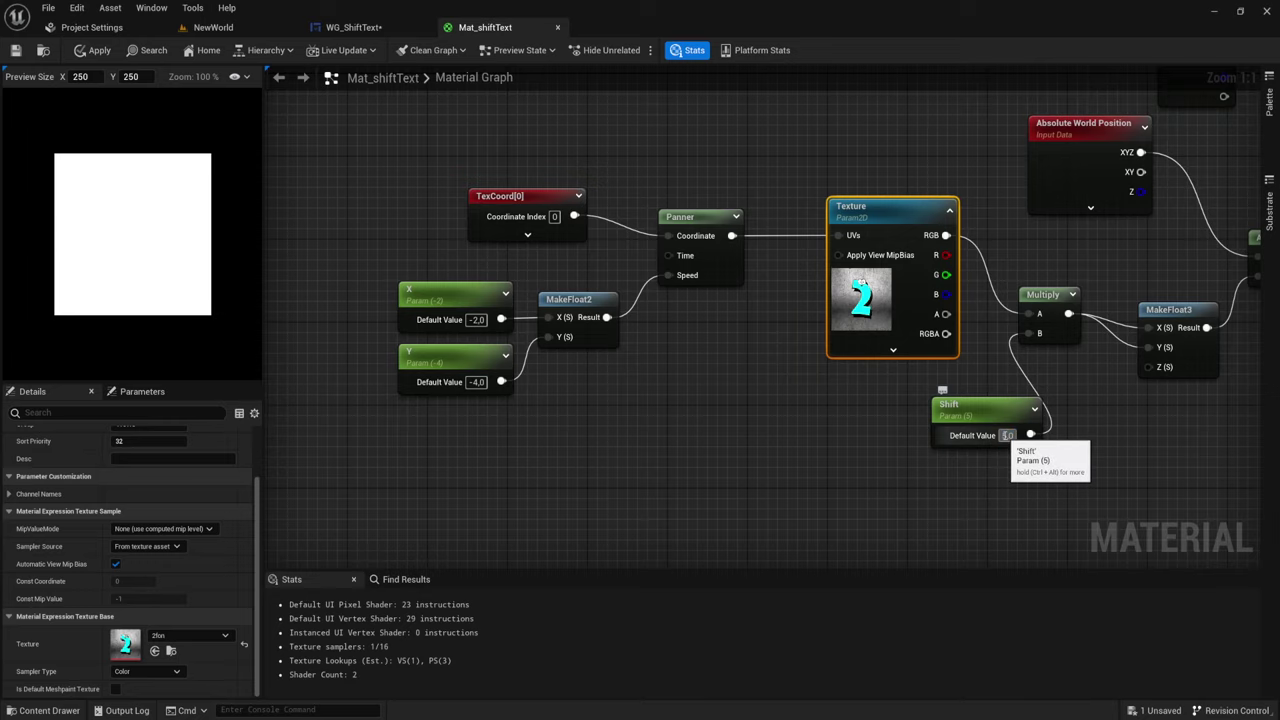
drag(1008, 436, 1040, 436)
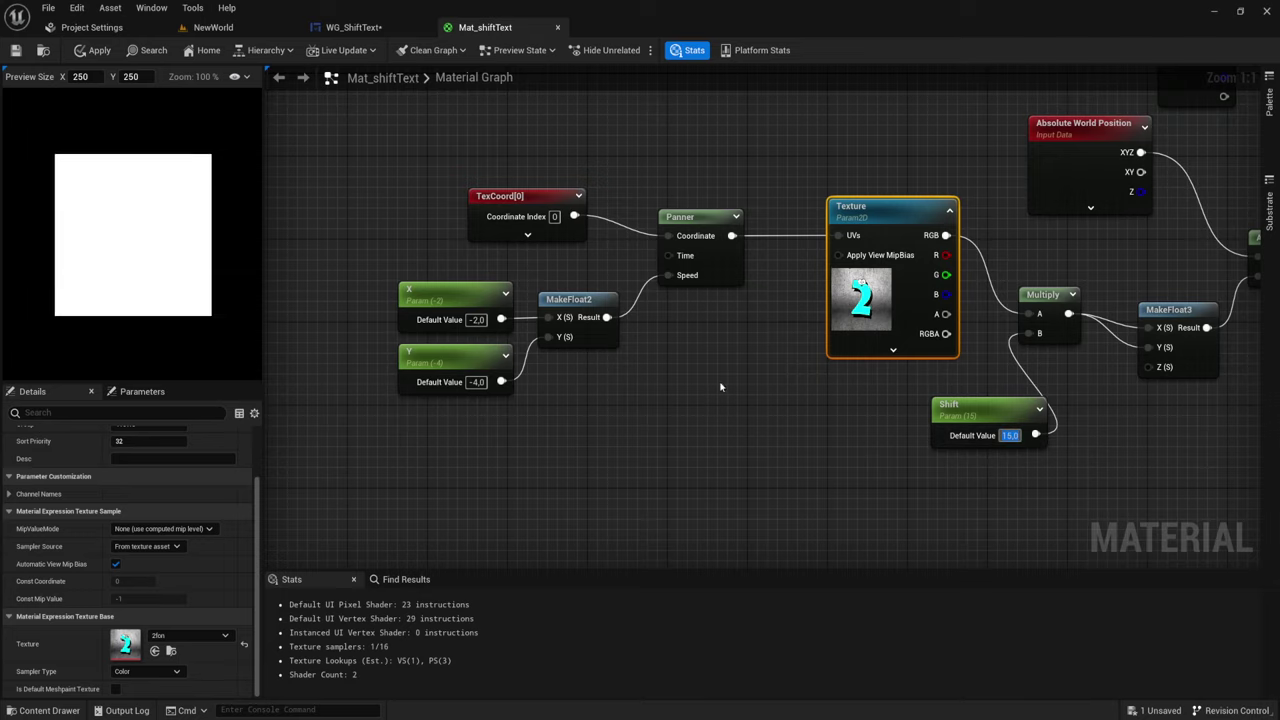
click(477, 319)
text(5)
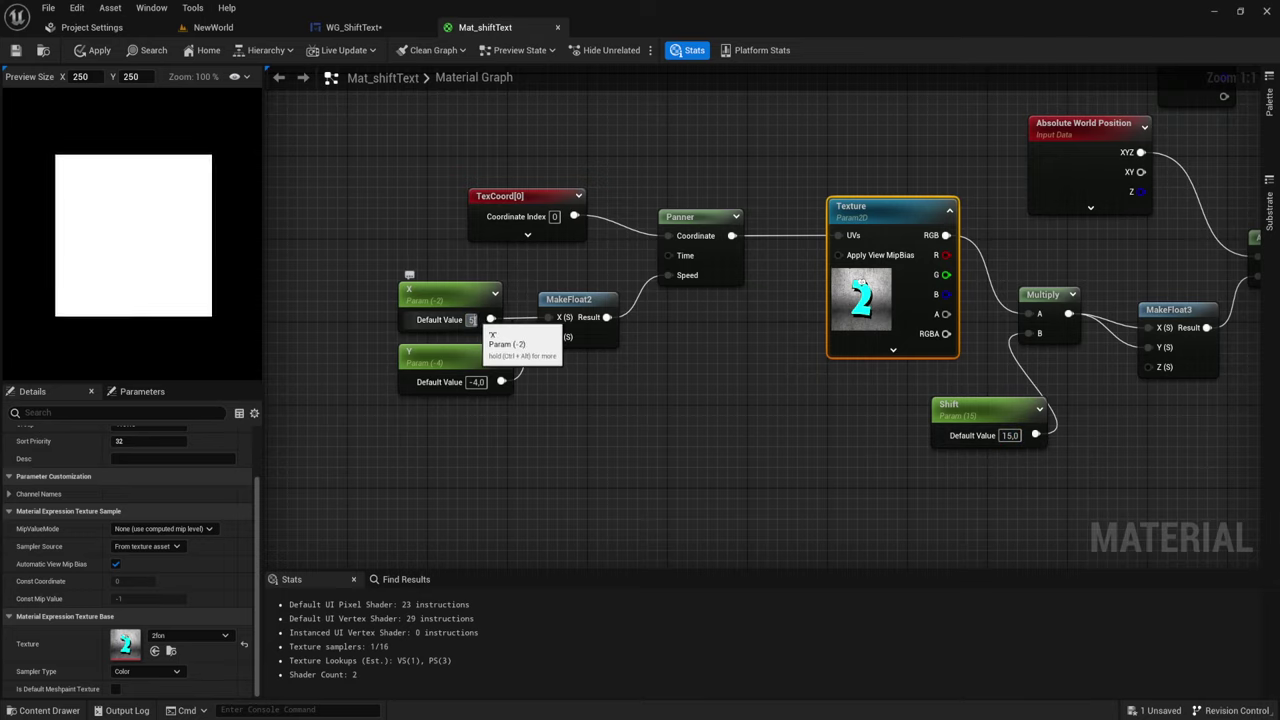
key(Return)
click(505, 455)
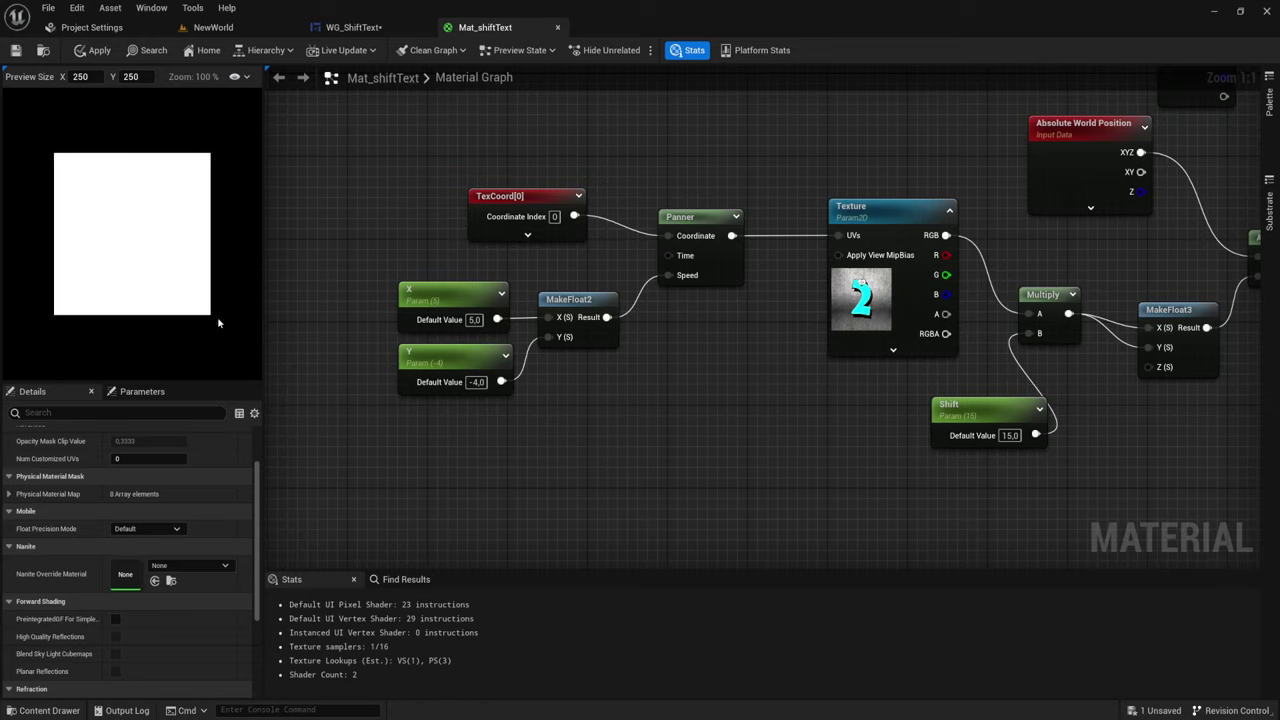
Step: Set the Y parameter's default value to -2
click(476, 382)
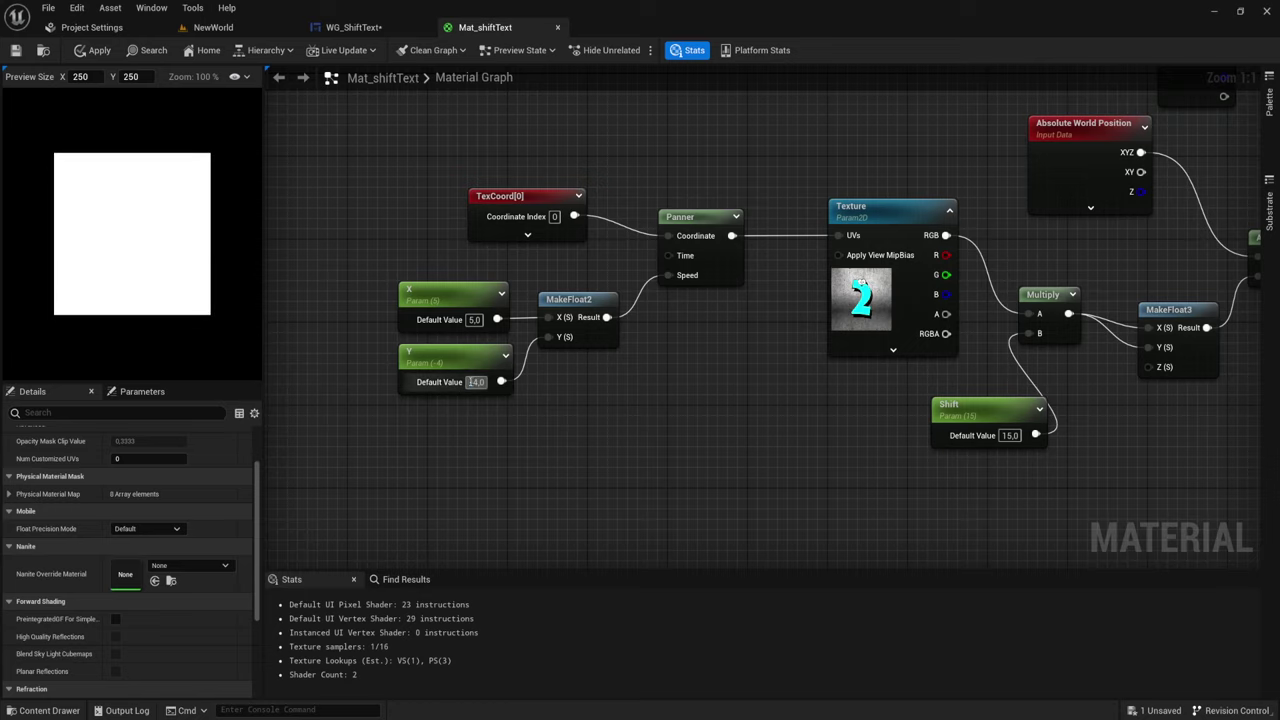
text(3)
key(Return)
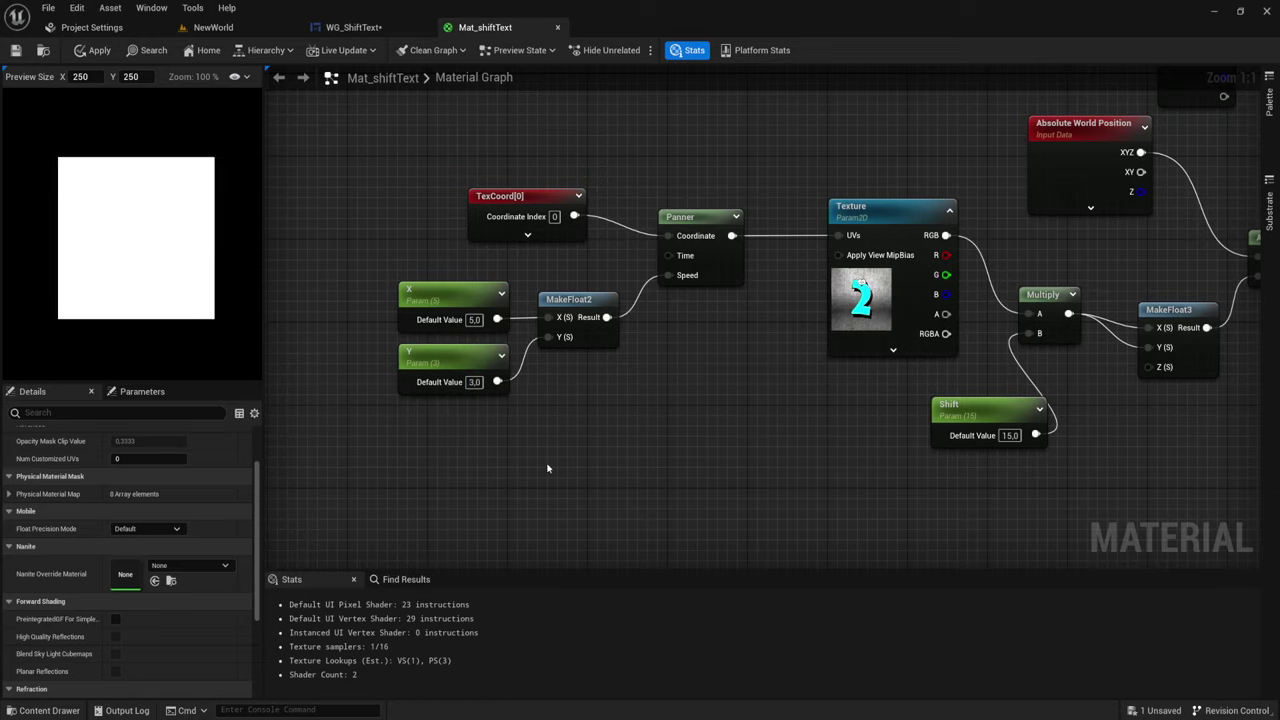
click(472, 382)
text(1)
key(Return)
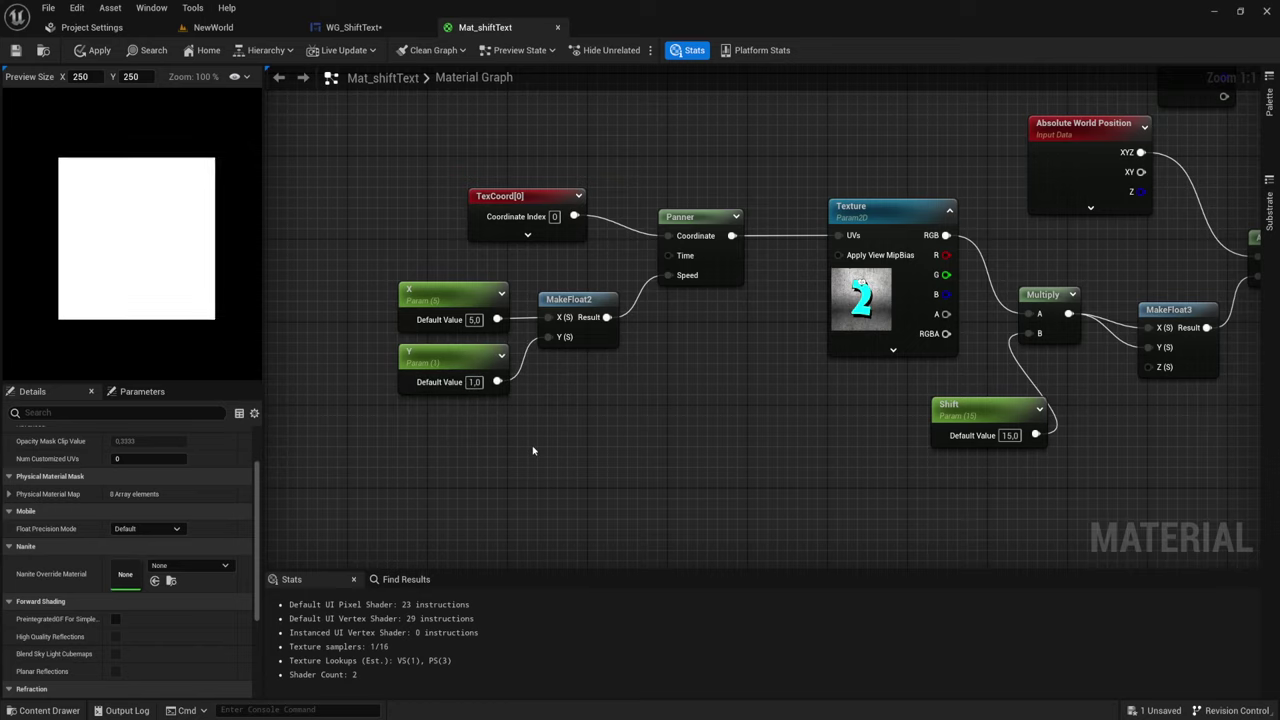
click(474, 382)
text(-2)
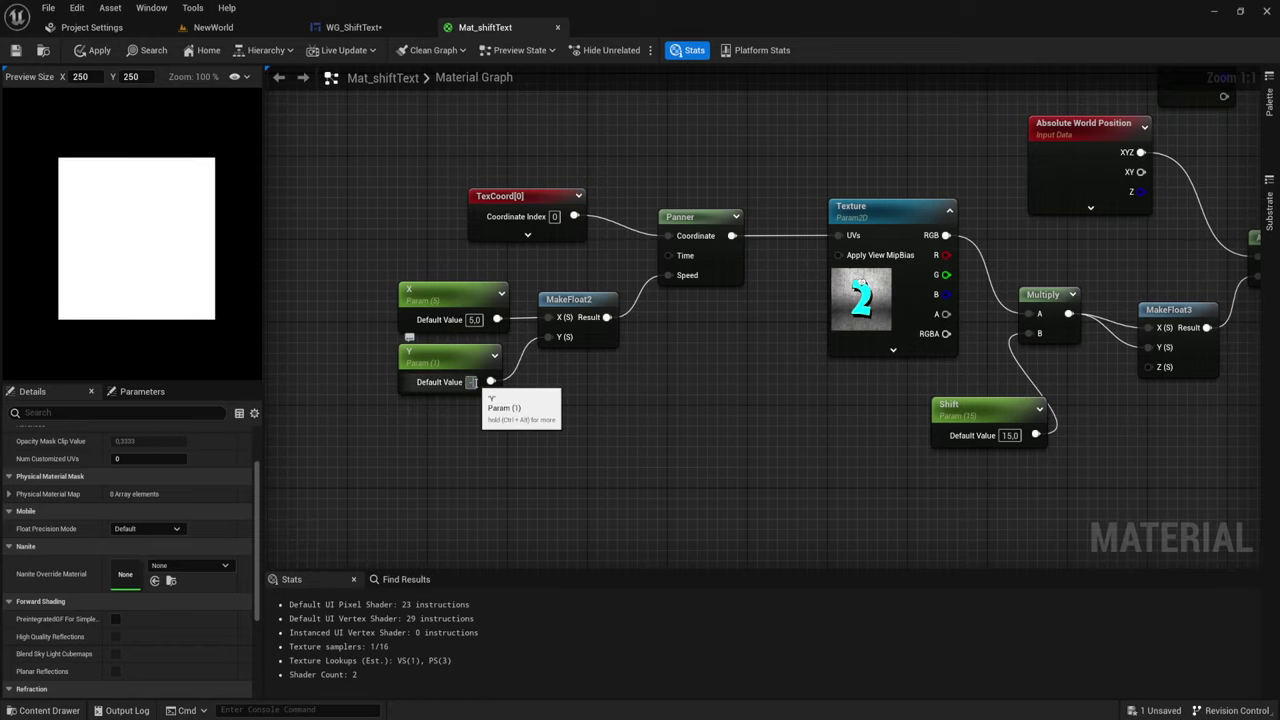
key(Return)
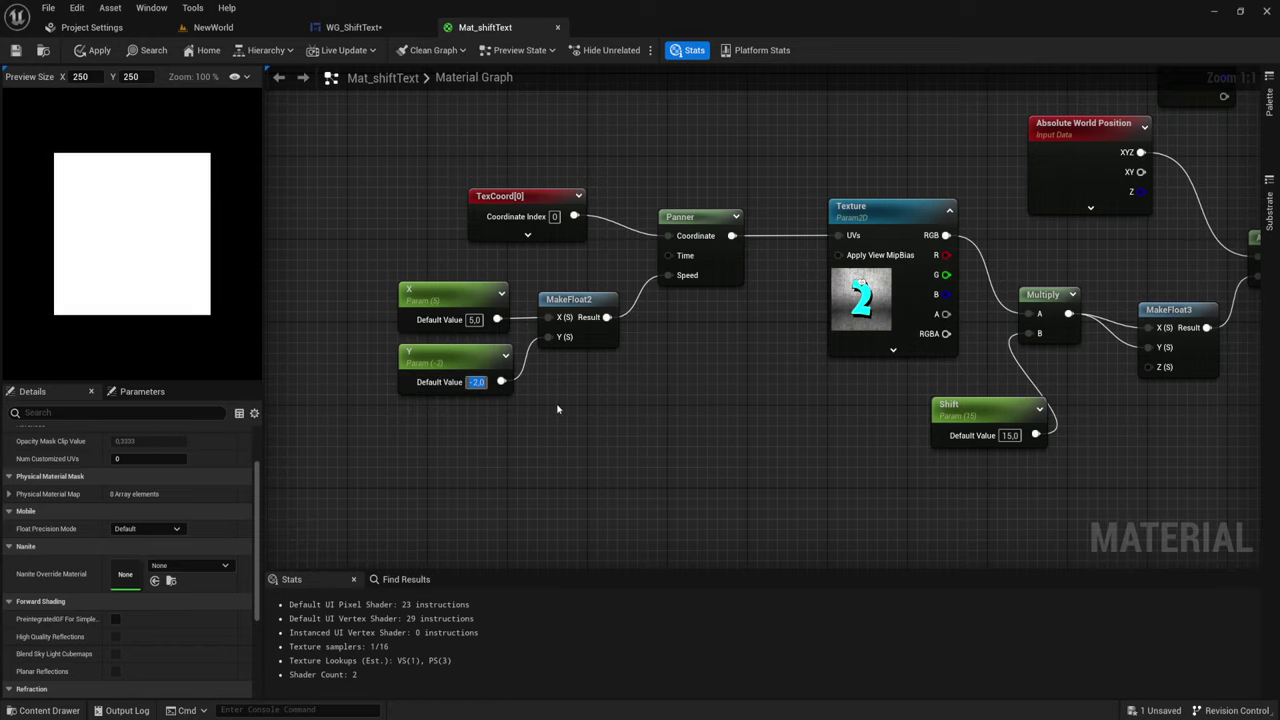
Step: Bring the whole graph into view, then apply and save the material
scroll(670, 329, down, 1)
right_drag(670, 329, 641, 403)
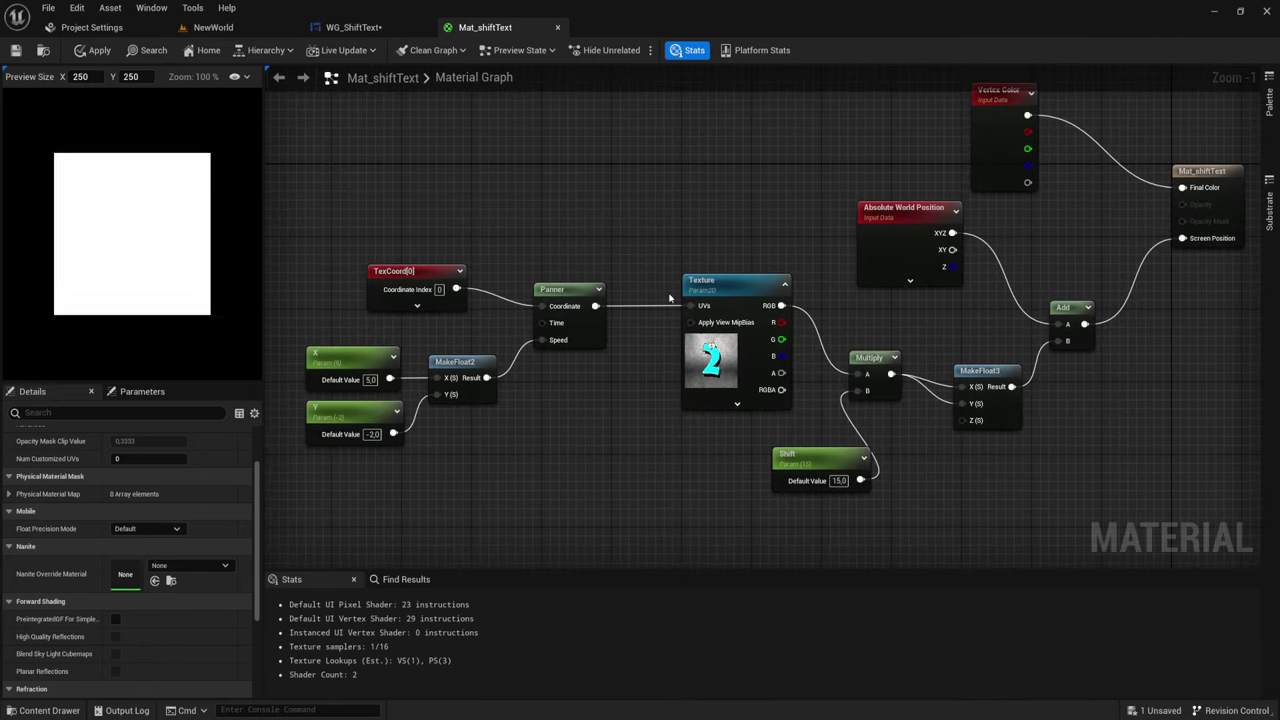
key(ctrl+s)
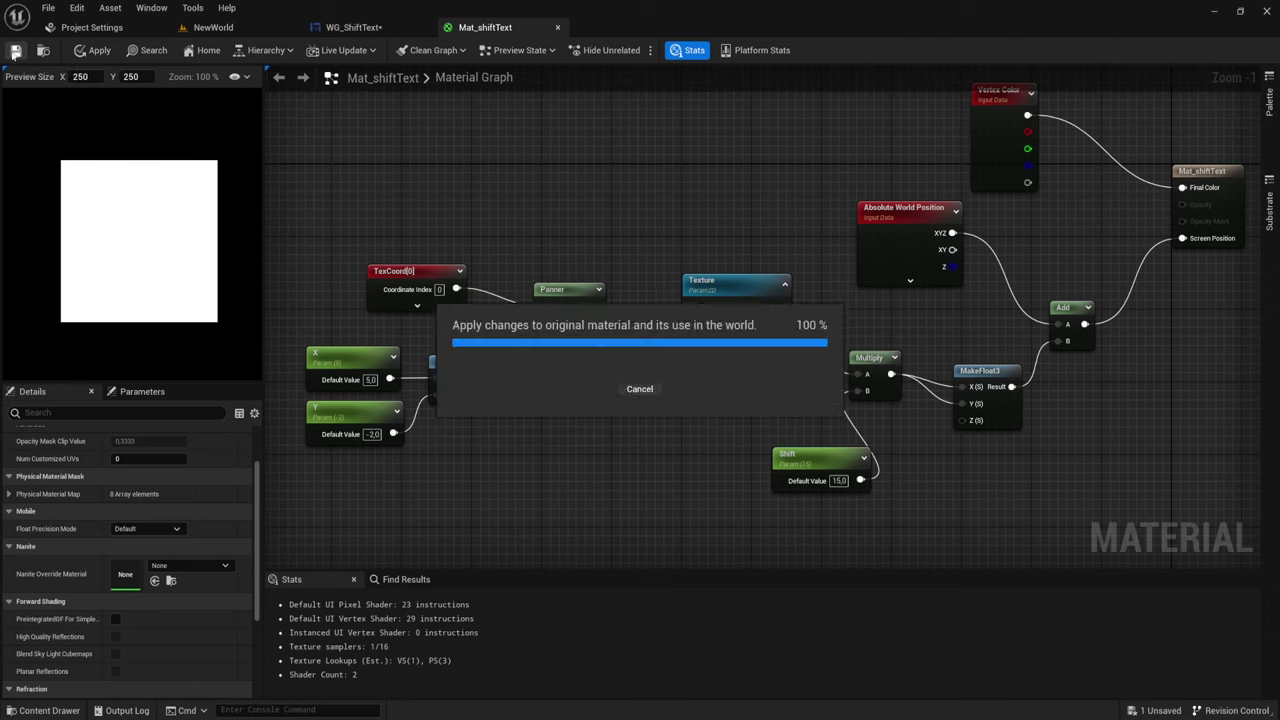
Step: Close the material editor, create Mat_shiftText_Inst from Mat_shiftText, and open it
click(558, 28)
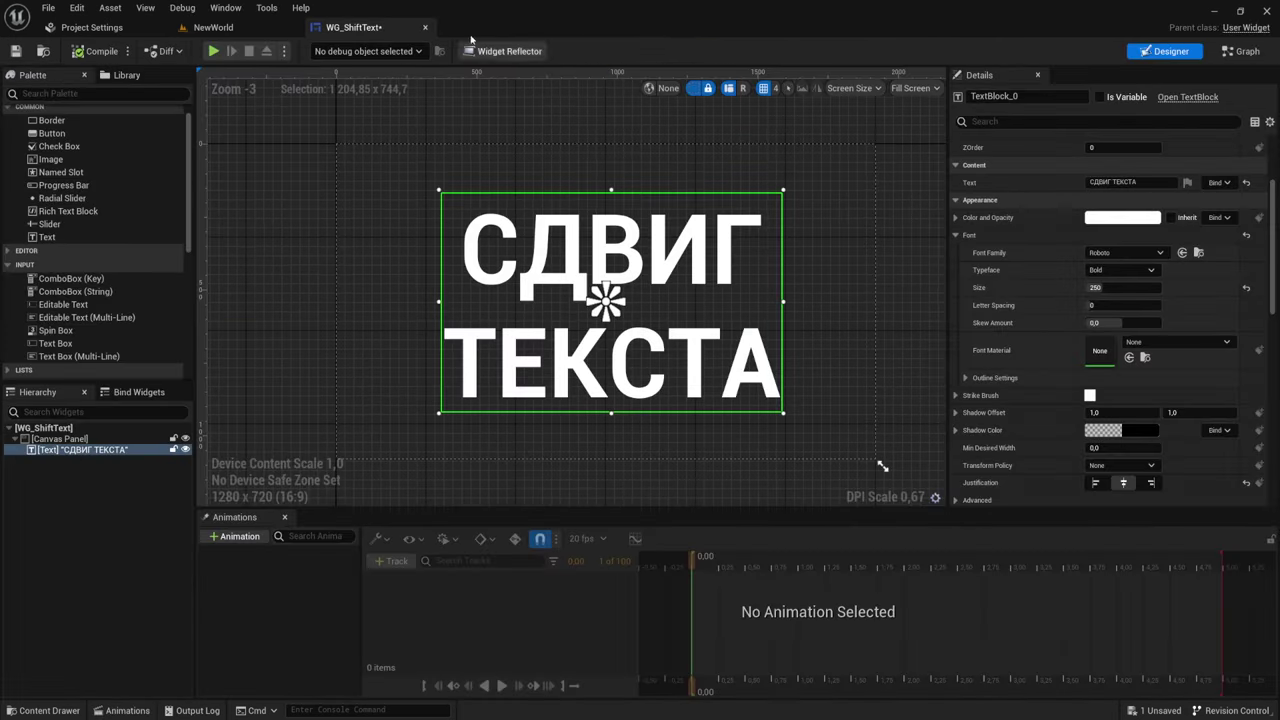
click(213, 27)
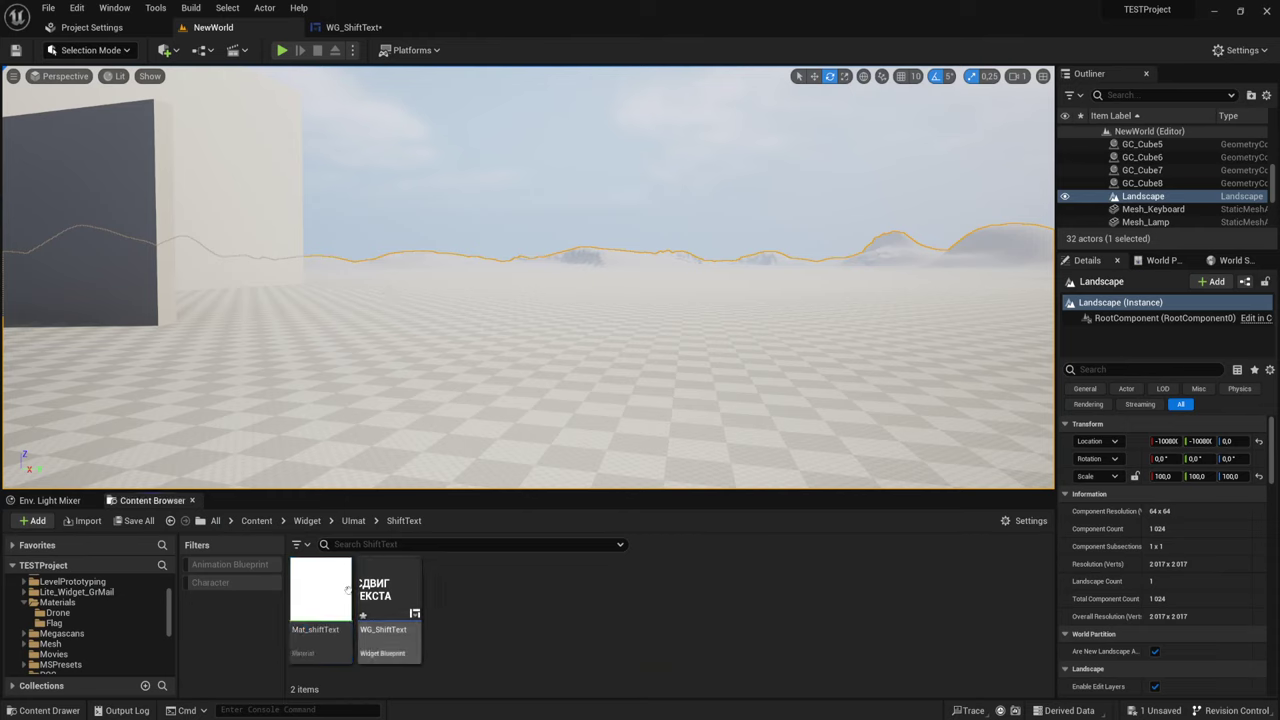
right_click(316, 600)
click(407, 262)
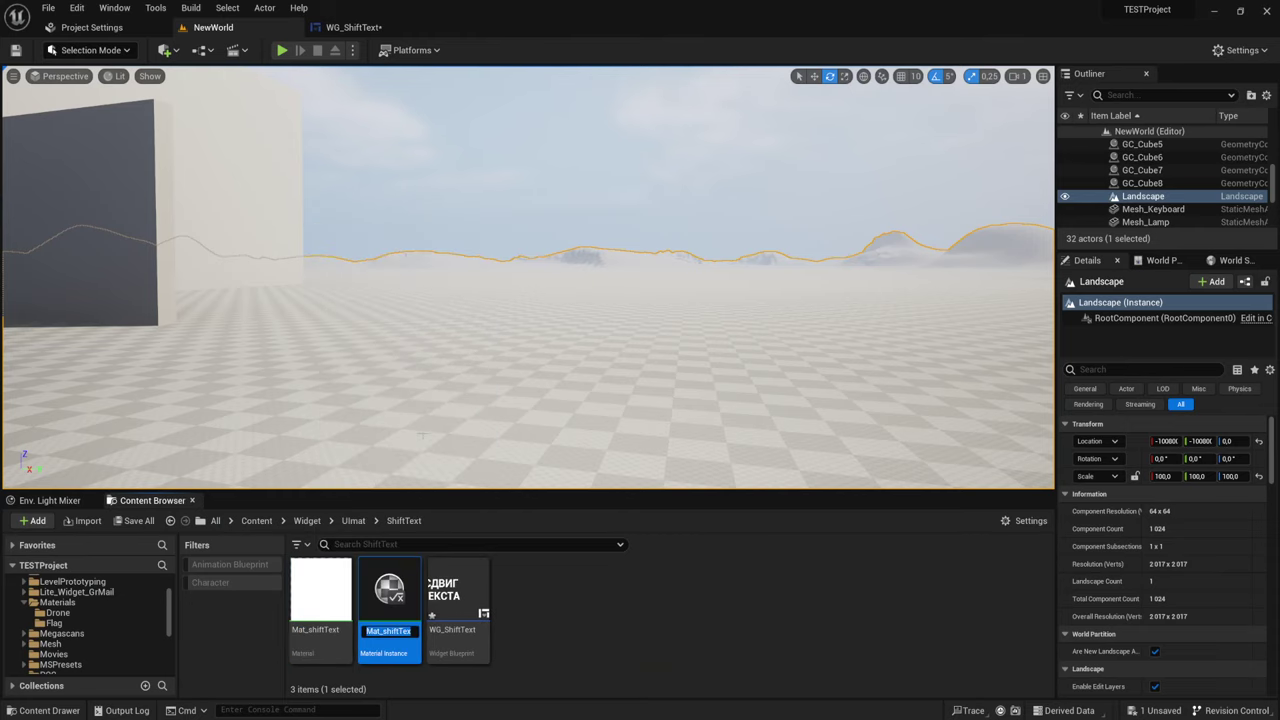
key(Return)
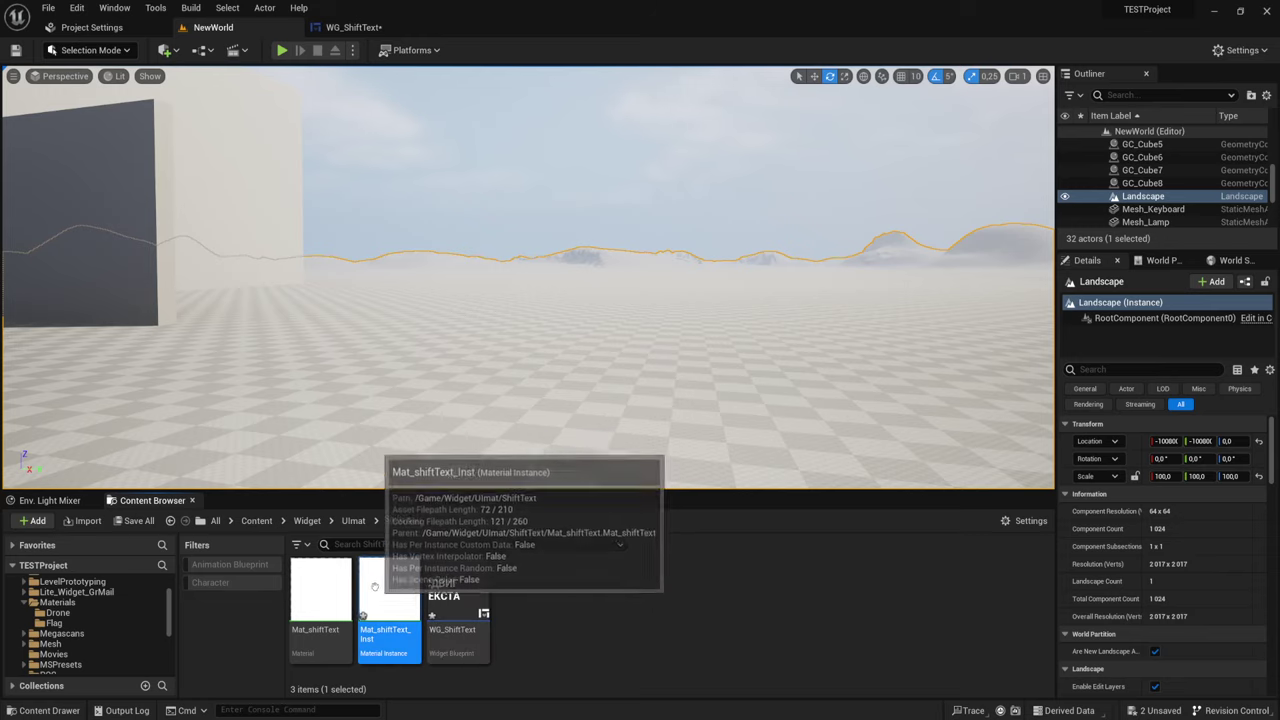
double_click(378, 608)
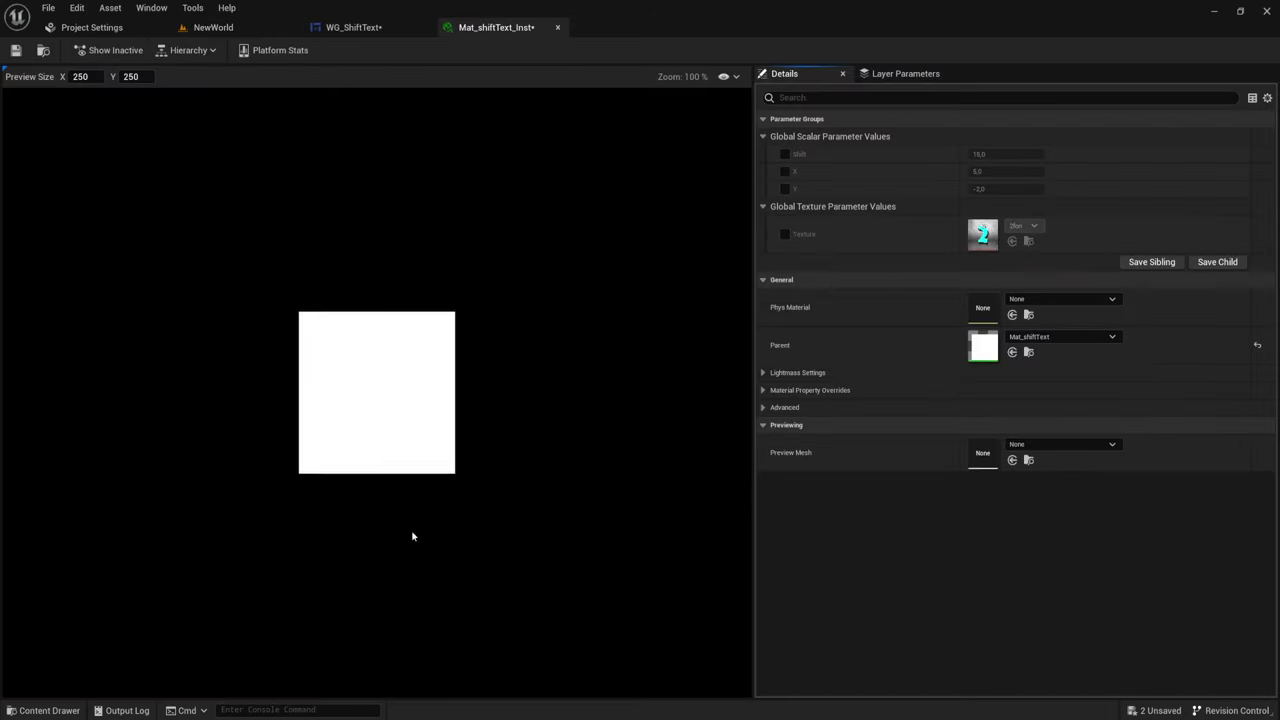
Step: Override Shift, X and Y (about 24.69, 0.27, -1.23) in Mat_shiftText_Inst and save it
click(785, 154)
click(785, 171)
click(785, 188)
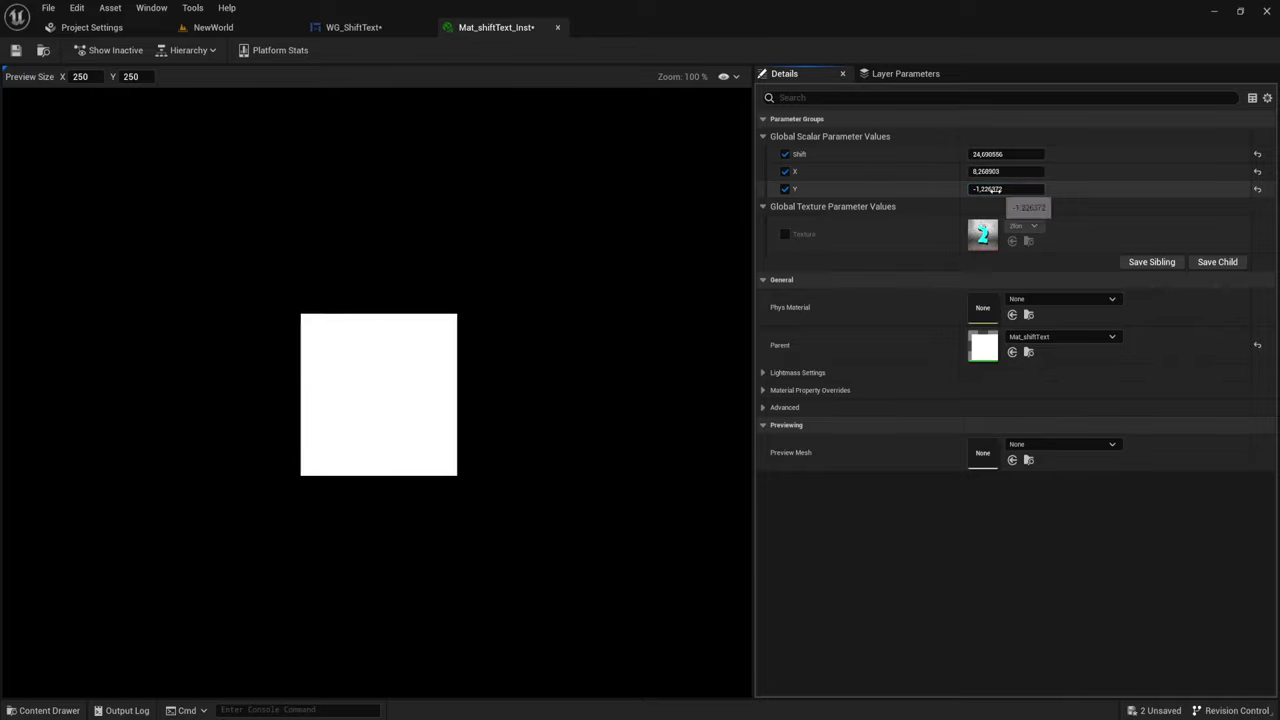
click(15, 50)
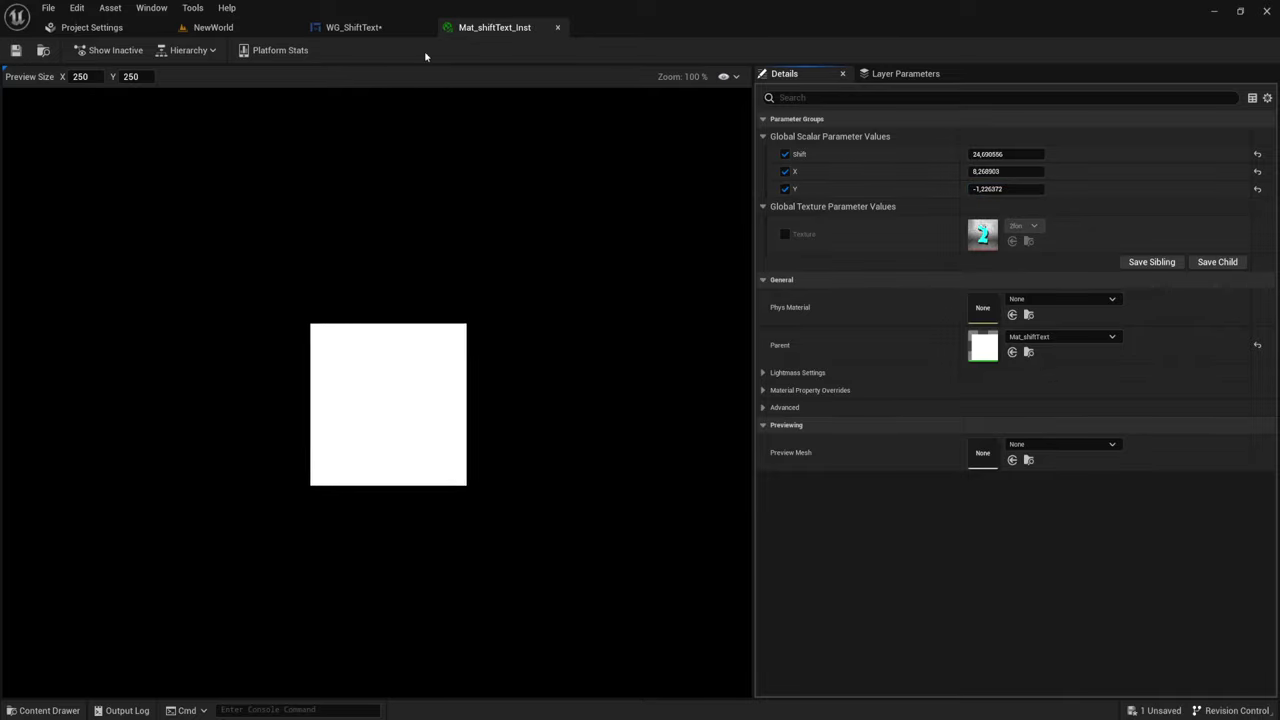
click(231, 27)
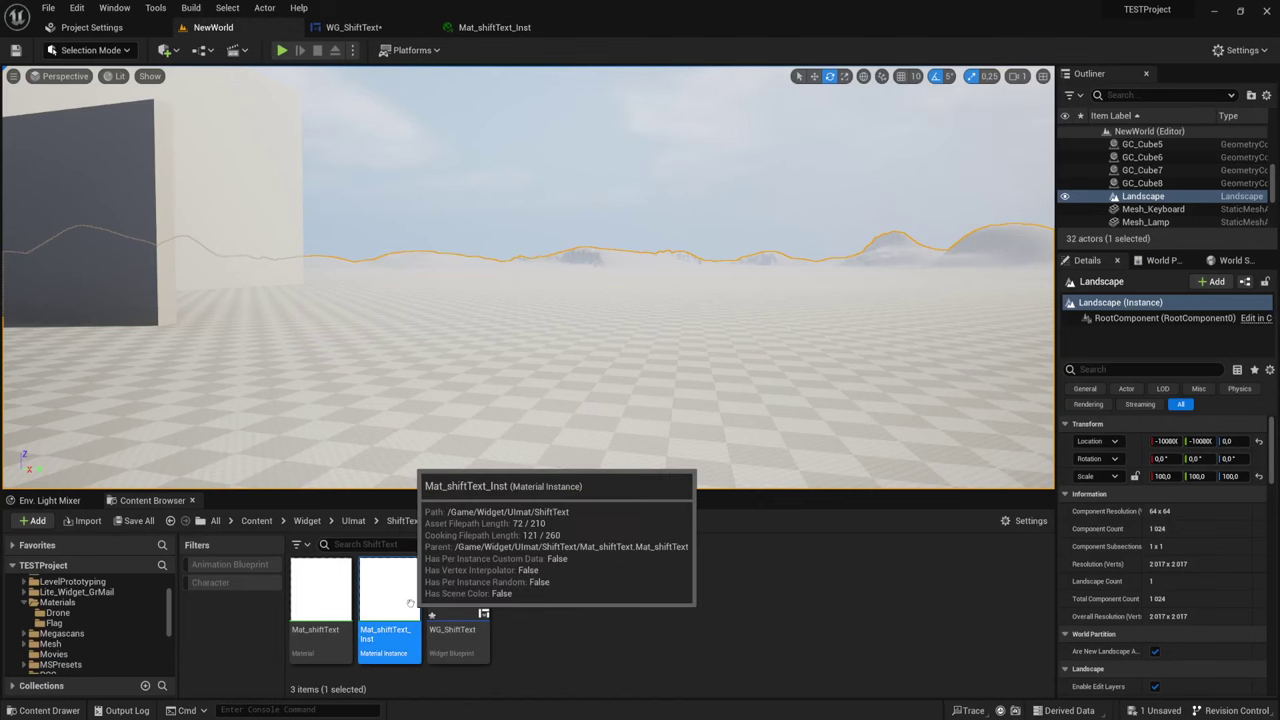
Step: Assign Mat_shiftText_Inst as the СДВИГ ТЕКСТА text's font material in WG_ShiftText and view the distortion
click(350, 27)
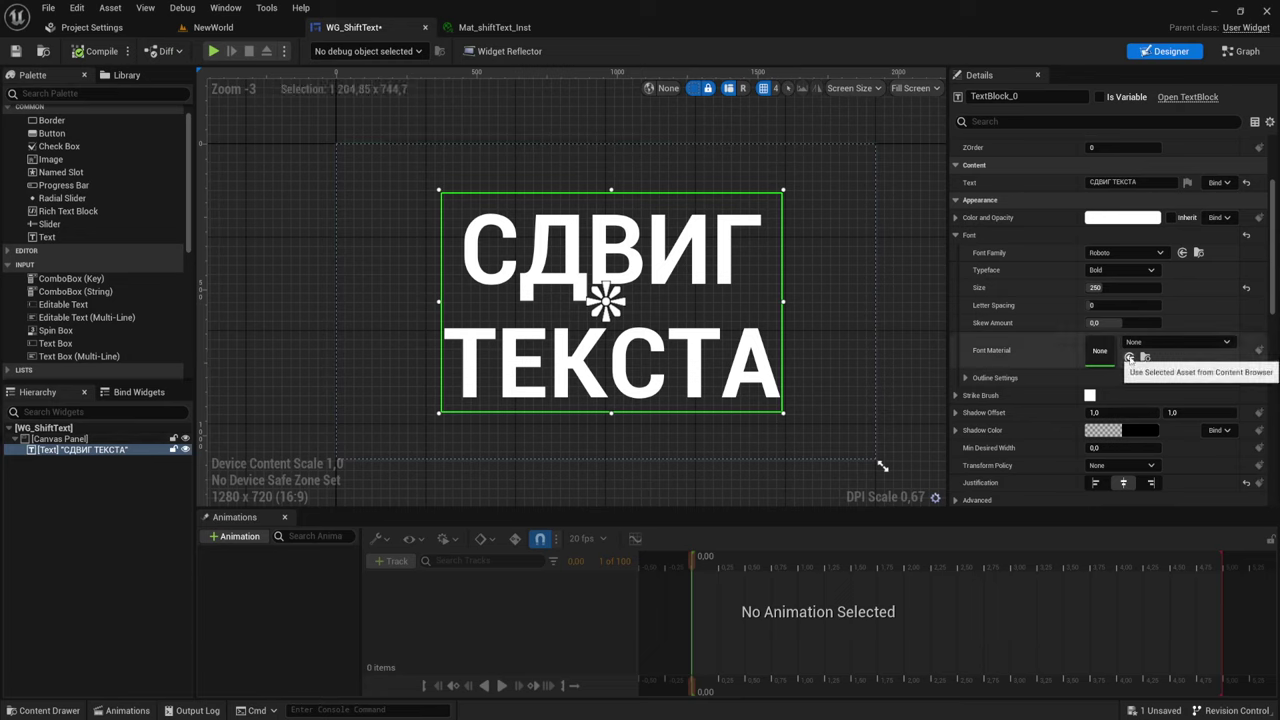
click(1129, 357)
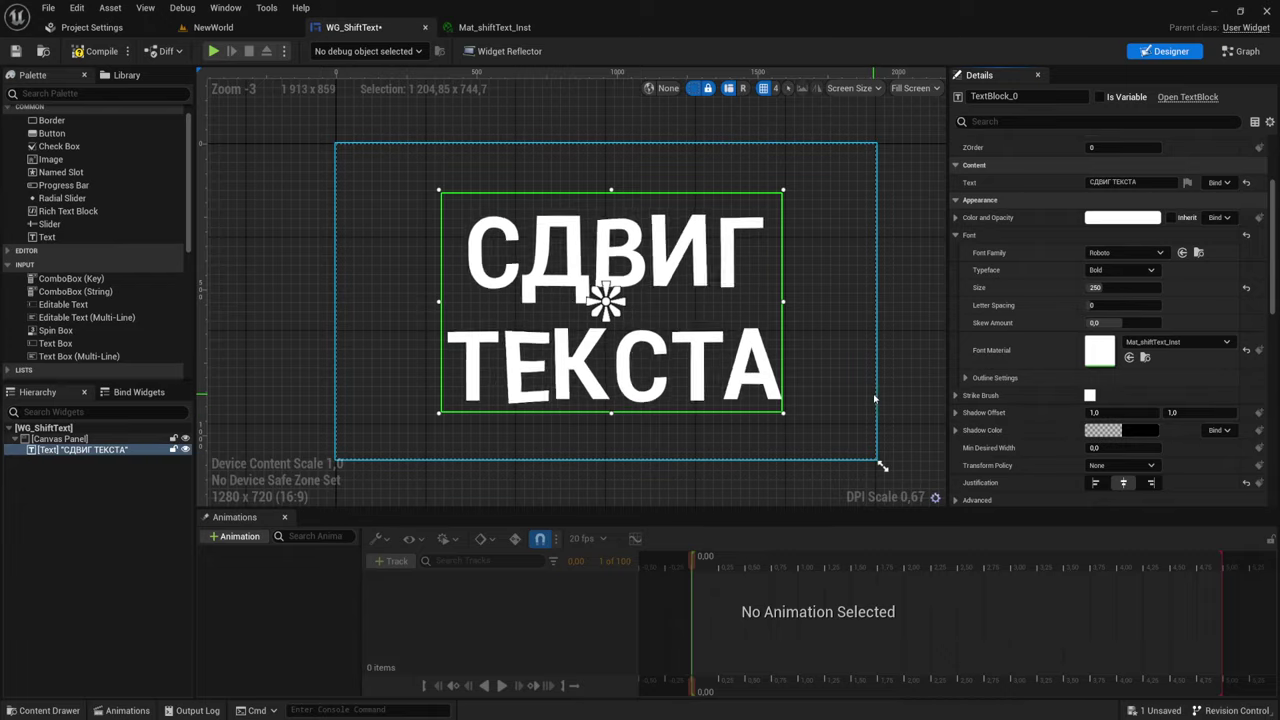
scroll(830, 355, down, 1)
right_drag(819, 353, 734, 284)
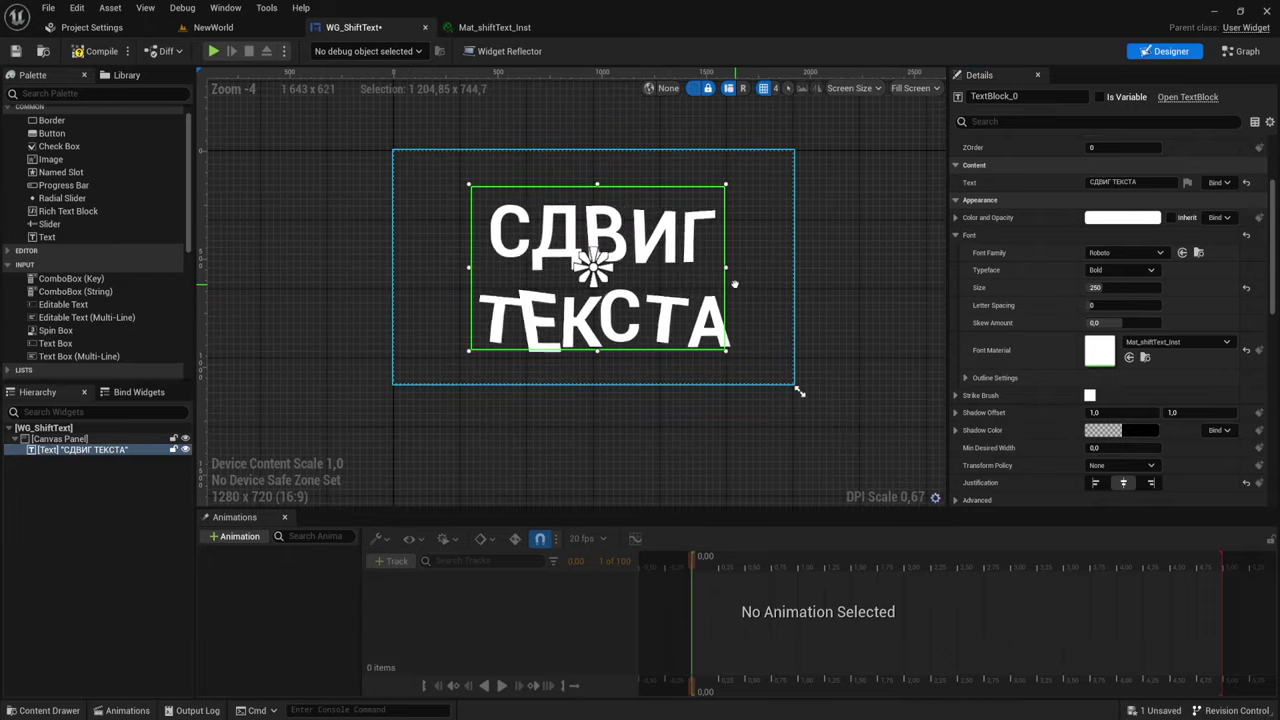
scroll(734, 284, up, 1)
click(864, 267)
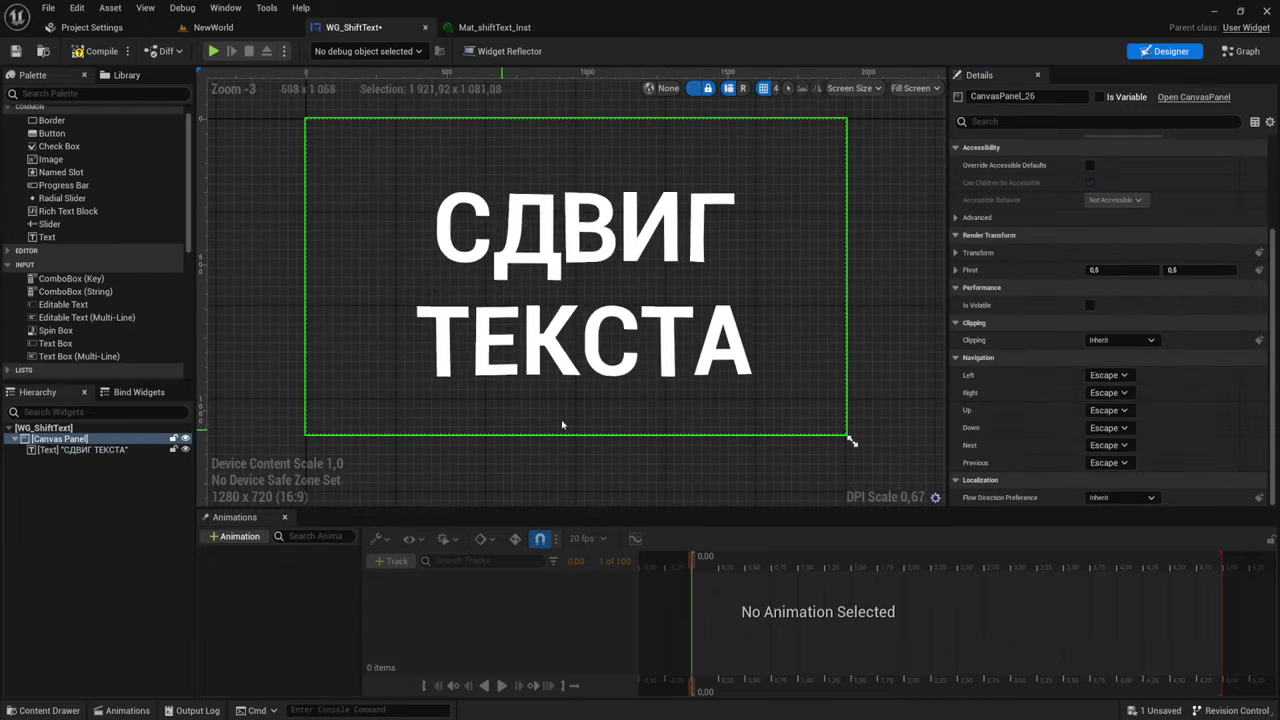